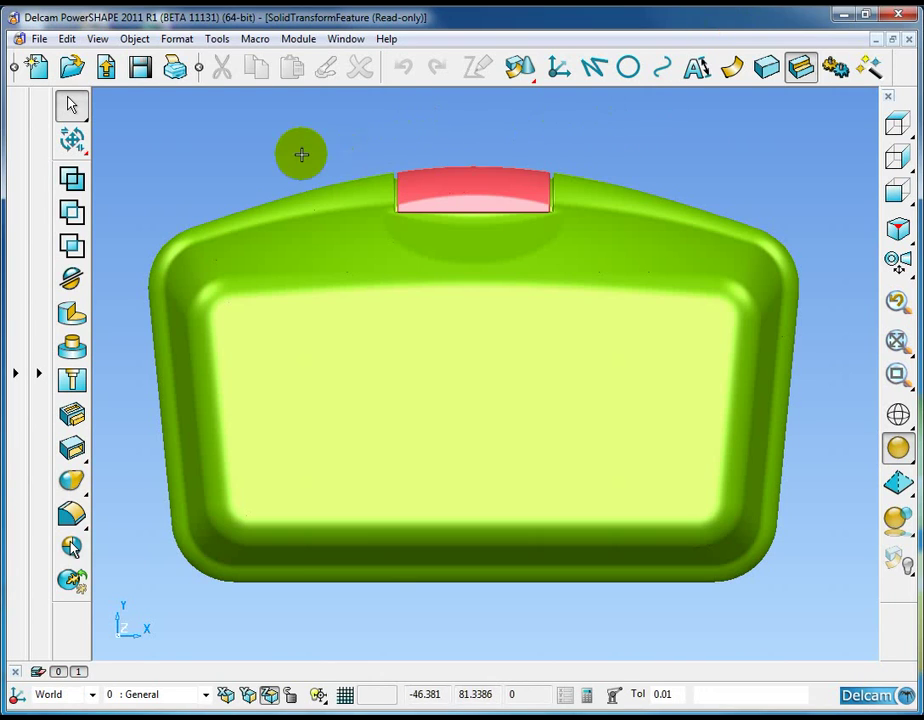
# Orbit the surface model from the flat front view to a three-quarter view of its top and side.
pyautogui.moveTo(286, 145); pyautogui.dragTo(406, 305, button='middle')
# Uncheck 'Create solid transform features' under General > General Edits in Tools > Options.
pyautogui.click(218, 40)
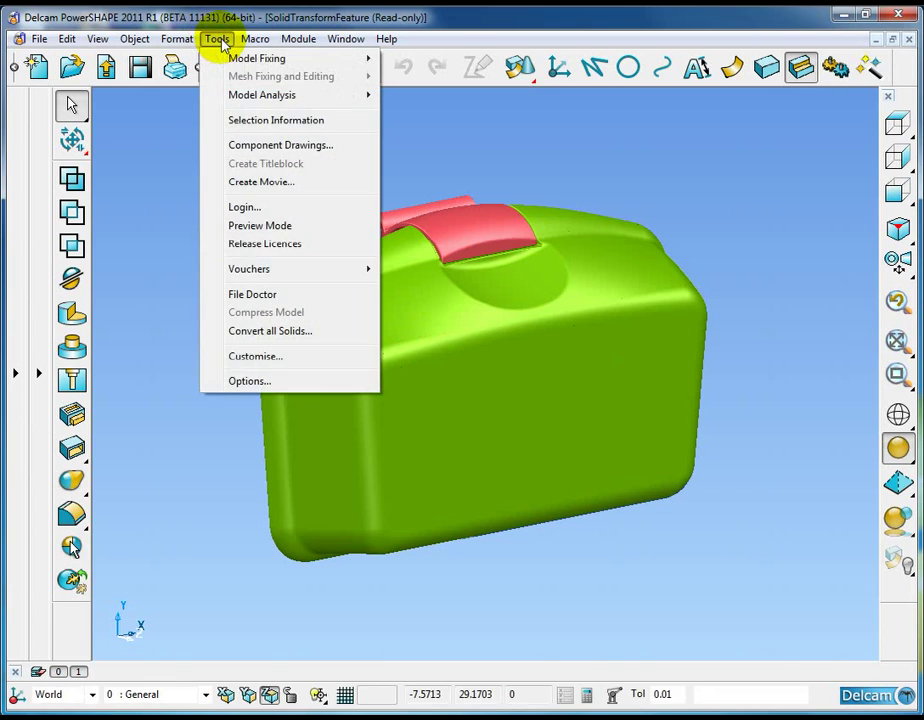
pyautogui.click(275, 380)
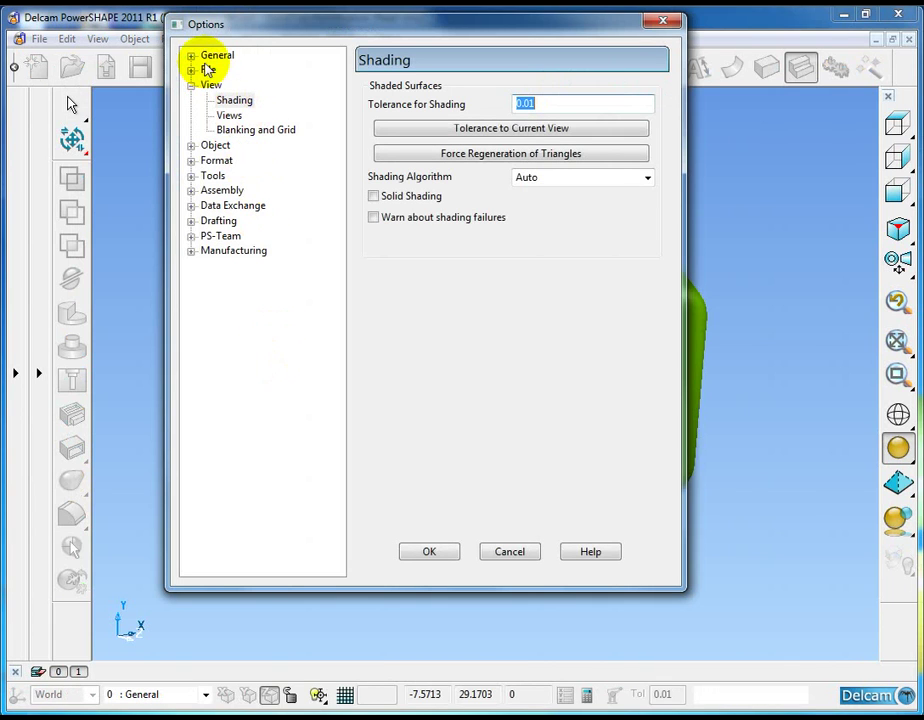
pyautogui.click(191, 56)
pyautogui.click(240, 131)
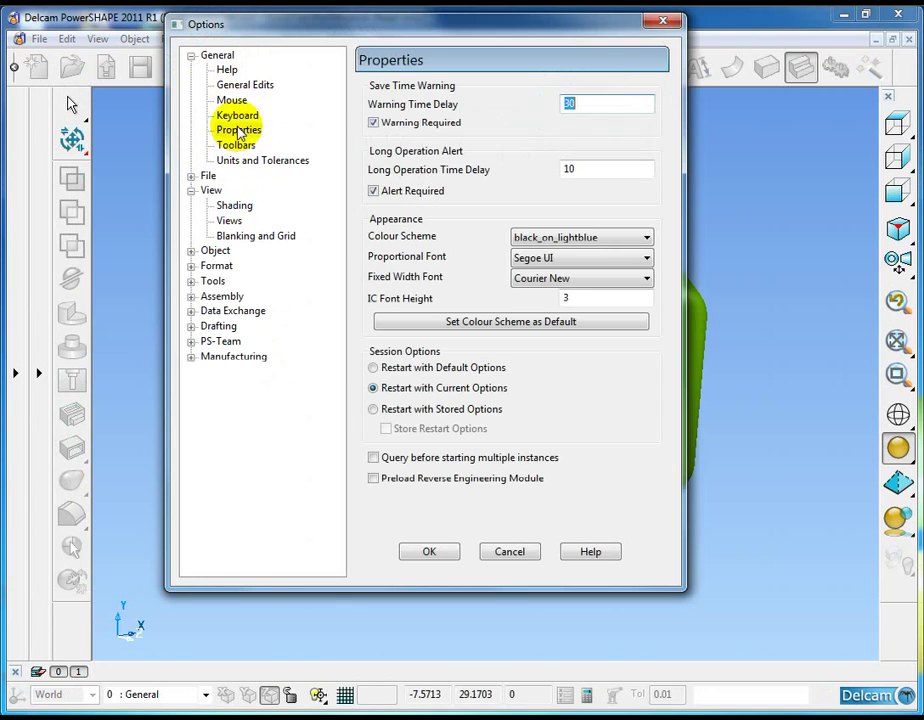
pyautogui.click(240, 86)
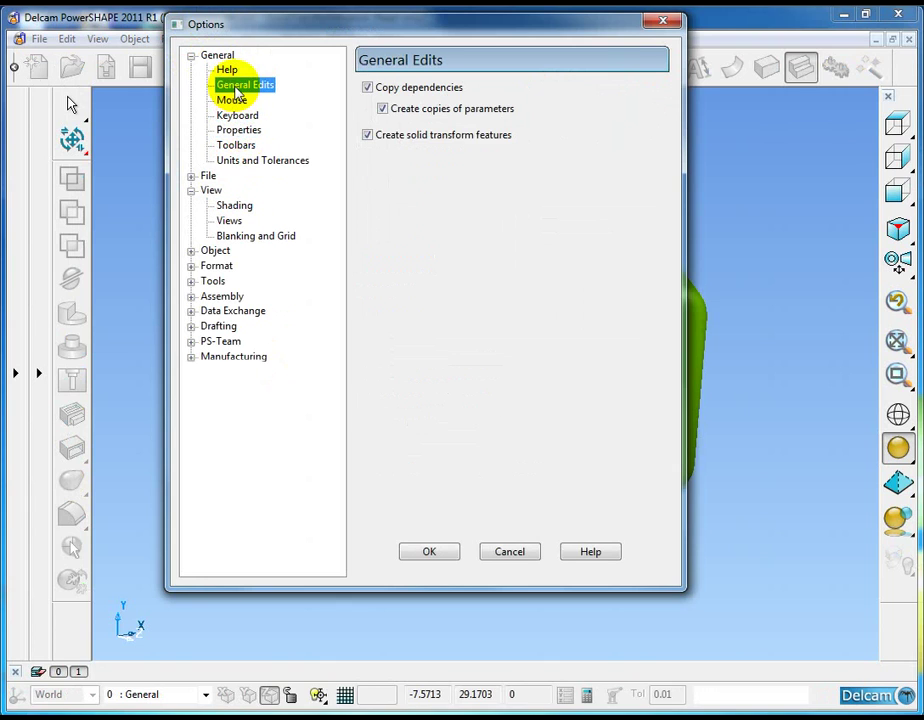
pyautogui.click(368, 136)
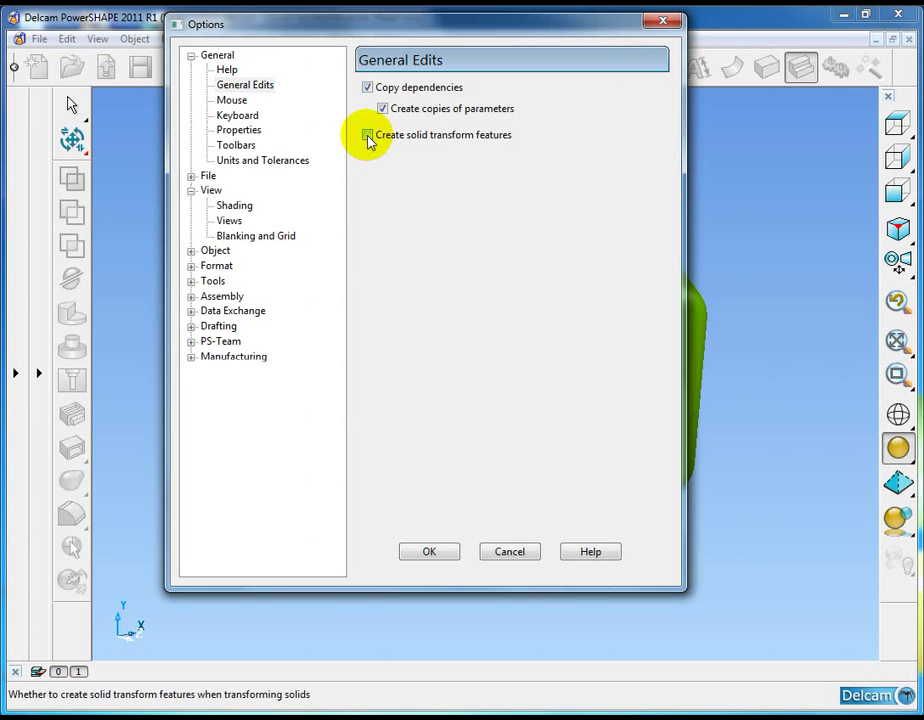
pyautogui.click(427, 552)
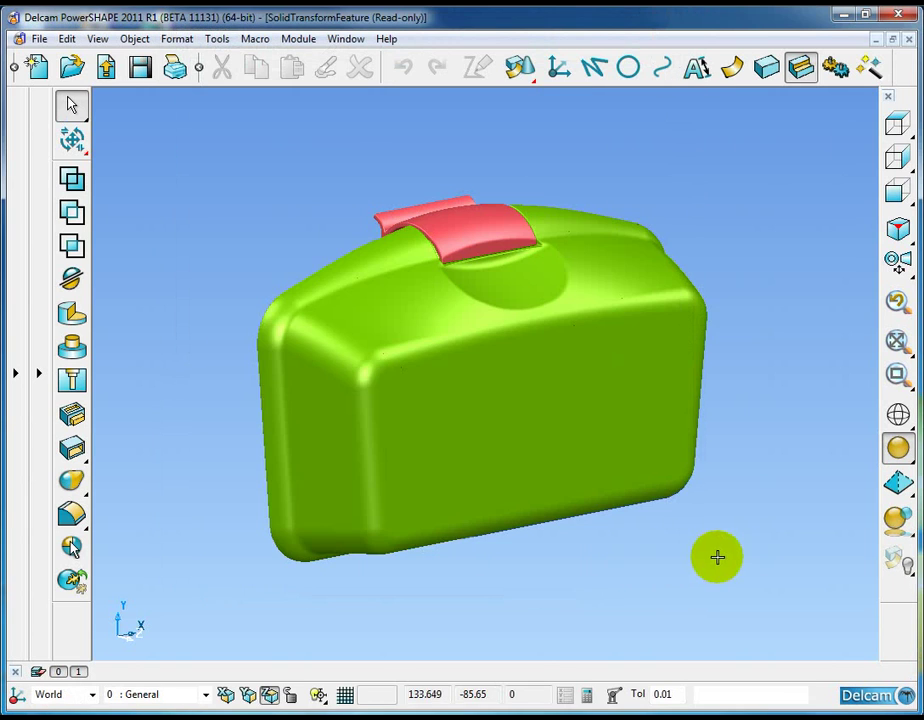
# Orbit to the container's left end and select the solid.
pyautogui.moveTo(625, 454); pyautogui.dragTo(707, 476, button='middle')
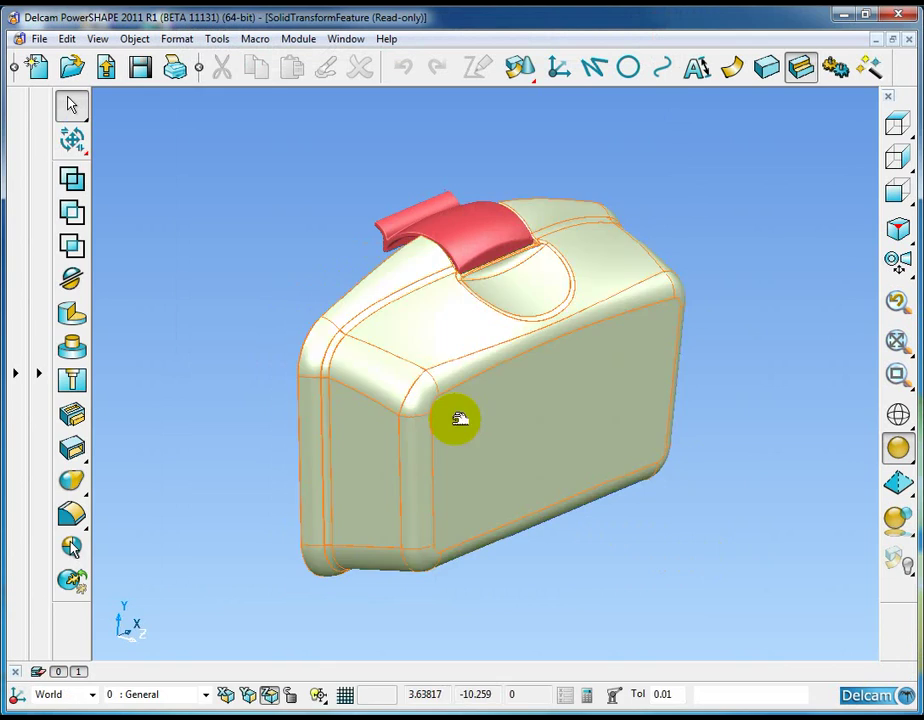
pyautogui.click(478, 430)
pyautogui.moveTo(479, 432); pyautogui.dragTo(361, 400, button='middle')
pyautogui.click(398, 359)
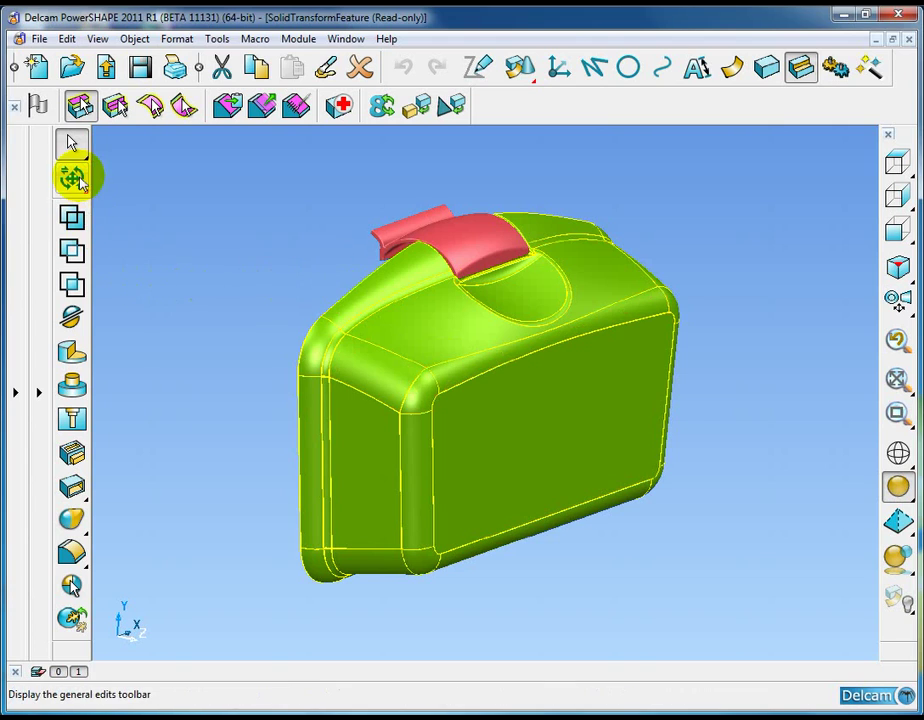
# Mirror the selected solid across the XY plane with the General Edits Mirror tool.
pyautogui.click(74, 178)
pyautogui.click(109, 175)
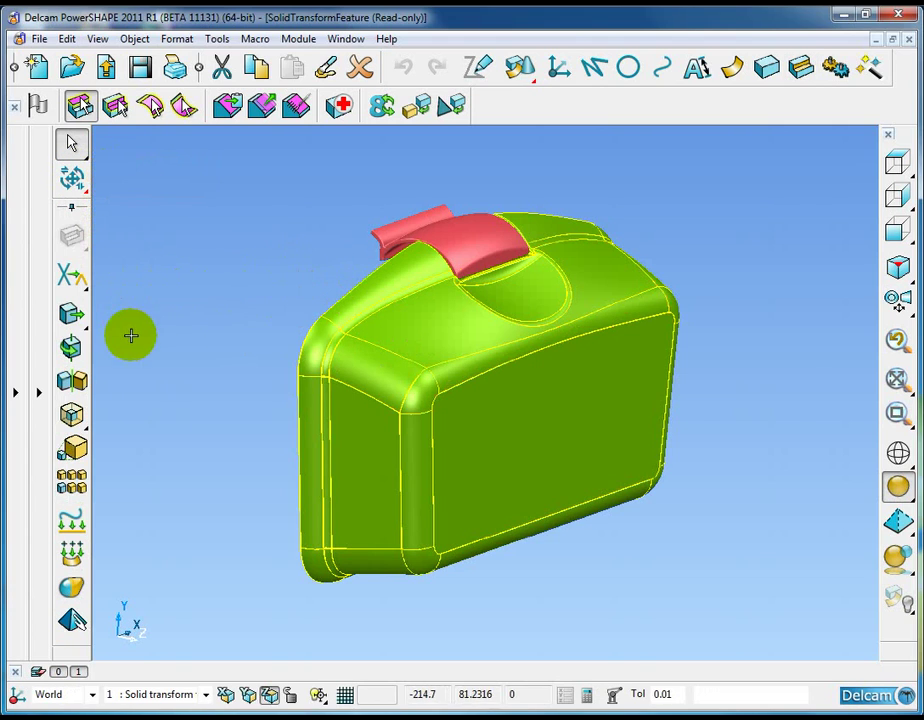
pyautogui.click(74, 381)
pyautogui.moveTo(313, 186); pyautogui.dragTo(203, 166)
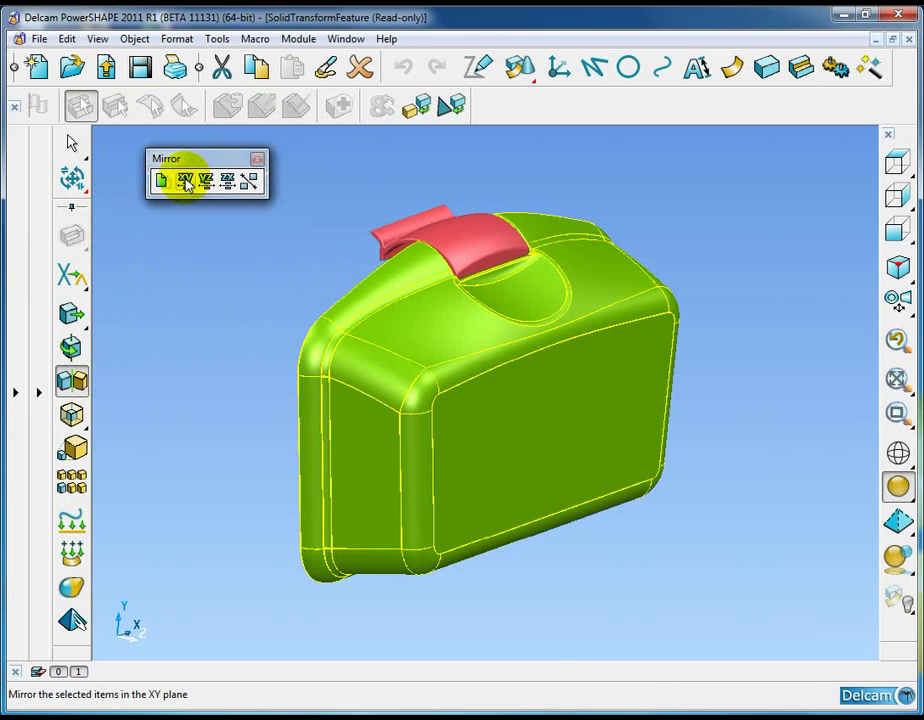
pyautogui.click(184, 180)
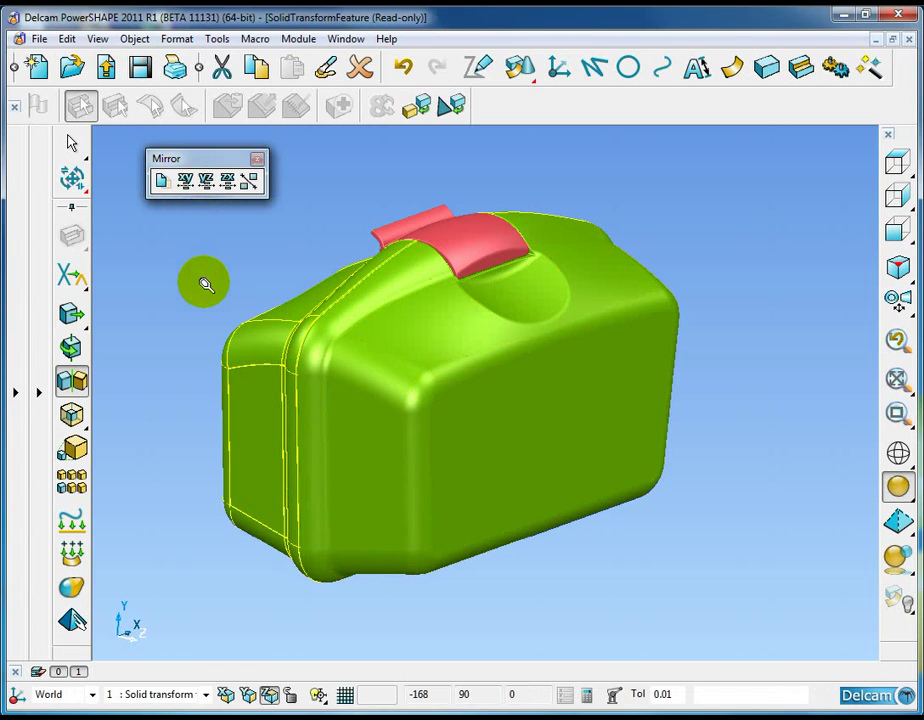
pyautogui.click(257, 158)
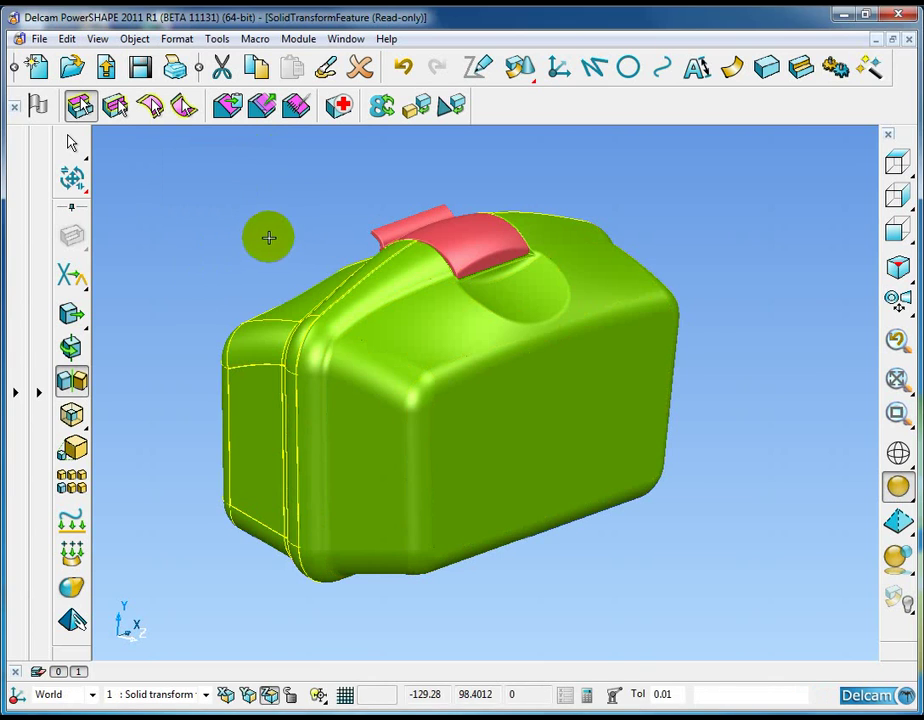
# Open the solid's feature tree and expand feature 143 to show features 164 through 376.
pyautogui.doubleClick(297, 360)
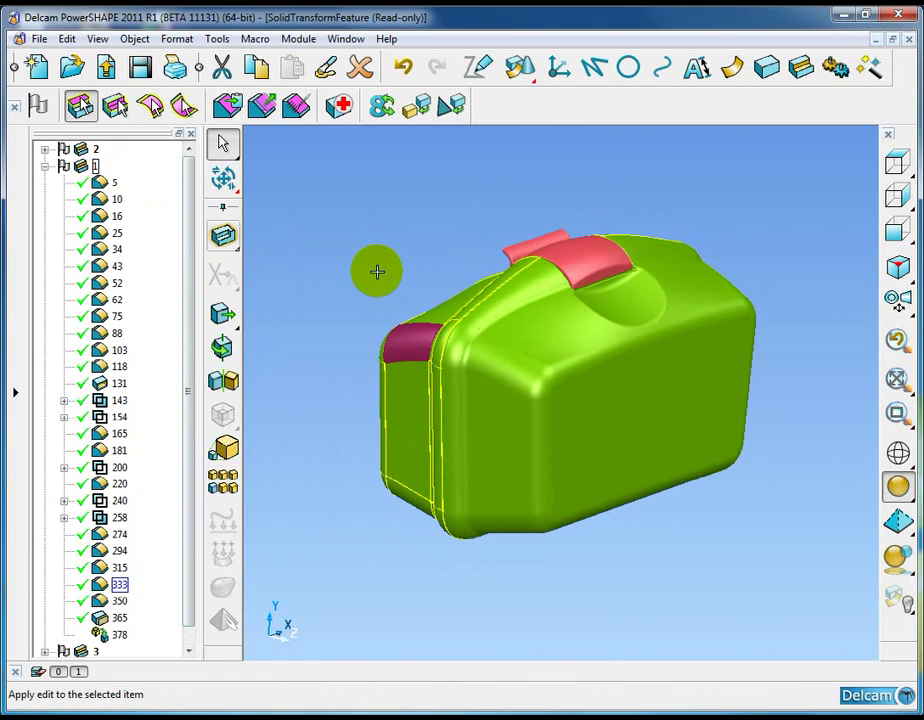
pyautogui.moveTo(377, 270); pyautogui.dragTo(361, 291, button='middle')
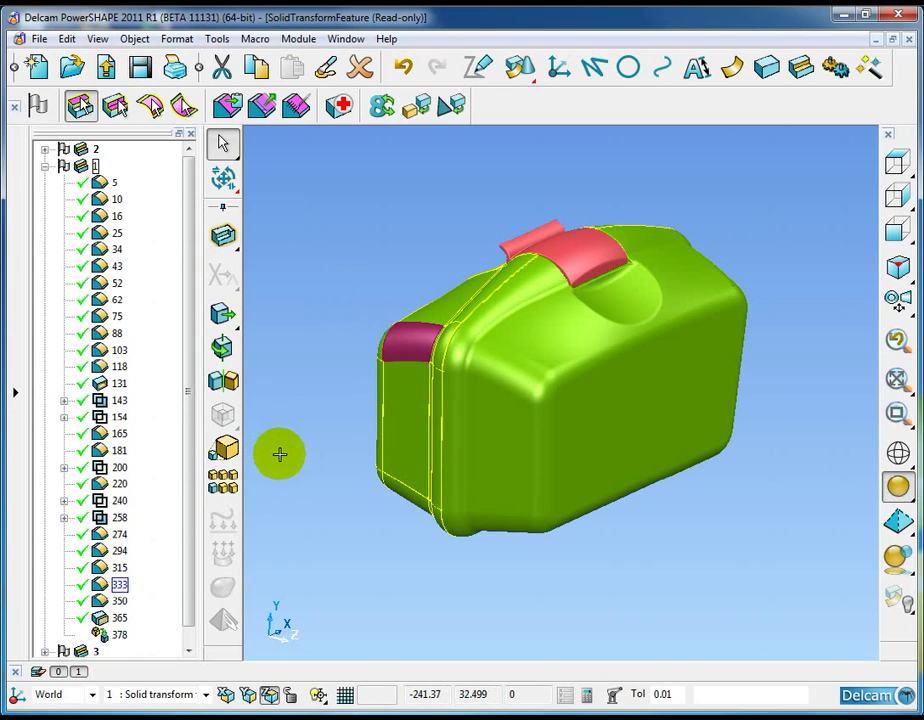
pyautogui.click(64, 400)
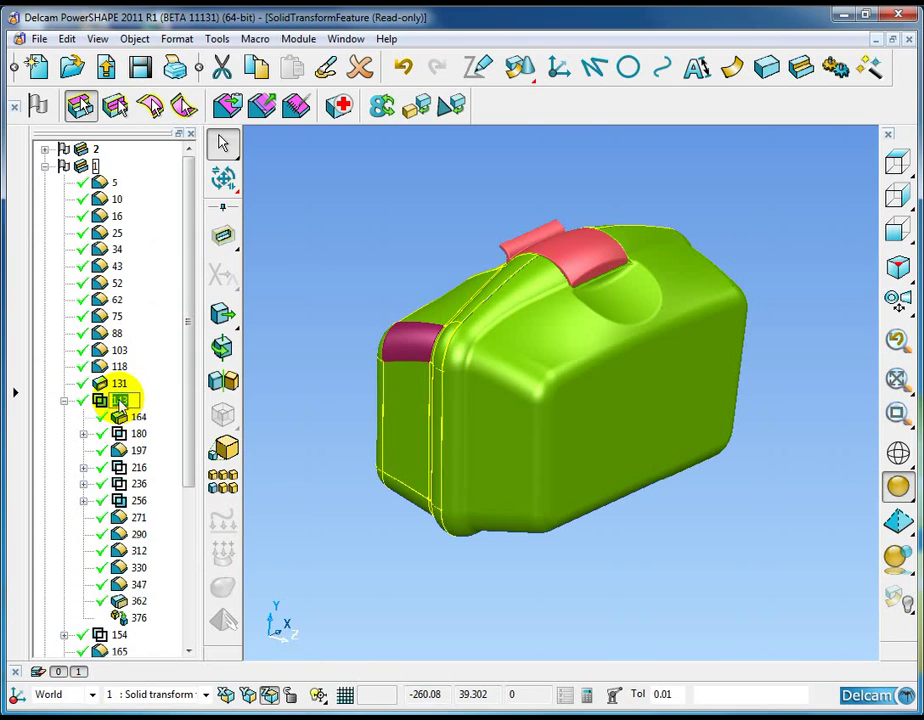
# Expand feature 200 in the tree and select cone feature 221.
pyautogui.rightClick(118, 405)
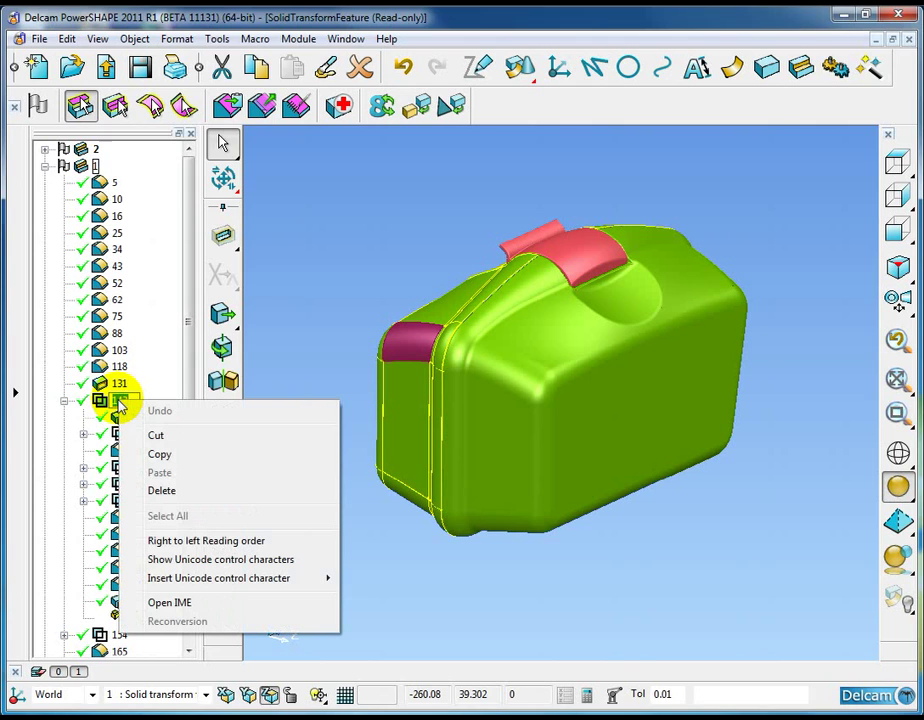
pyautogui.click(278, 372)
pyautogui.click(120, 363)
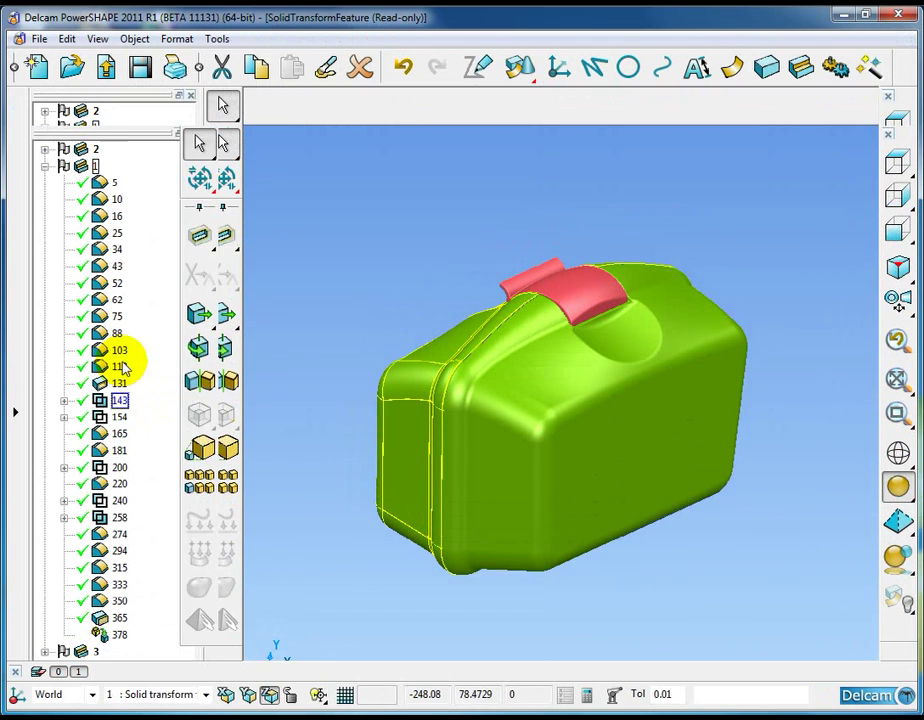
pyautogui.click(65, 468)
pyautogui.click(137, 484)
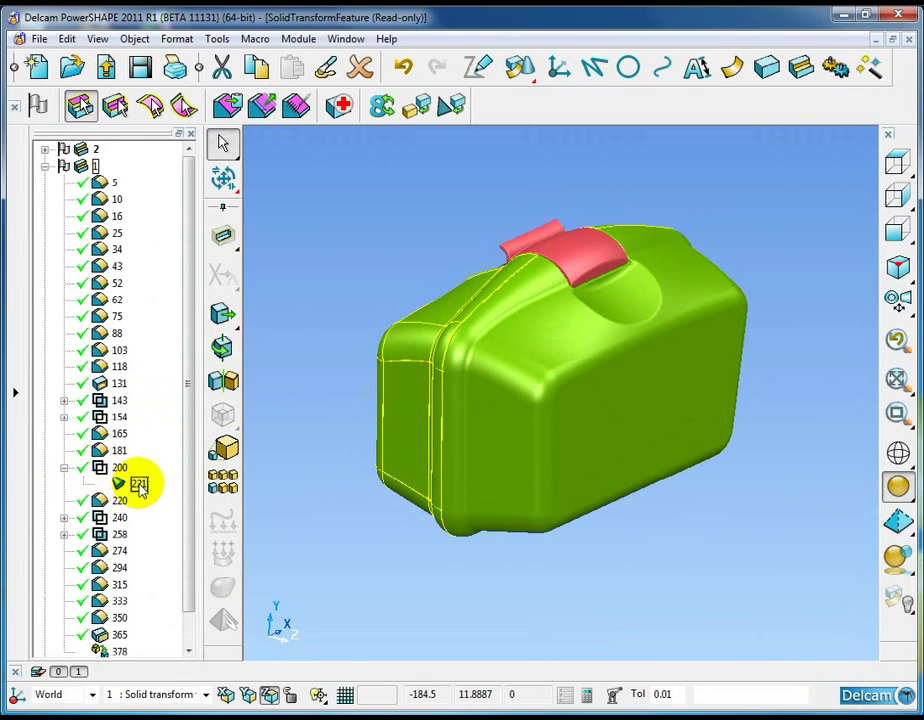
# Inspect cone 221 (top radius 120, base radius 90, length 60) and cancel unchanged.
pyautogui.rightClick(140, 484)
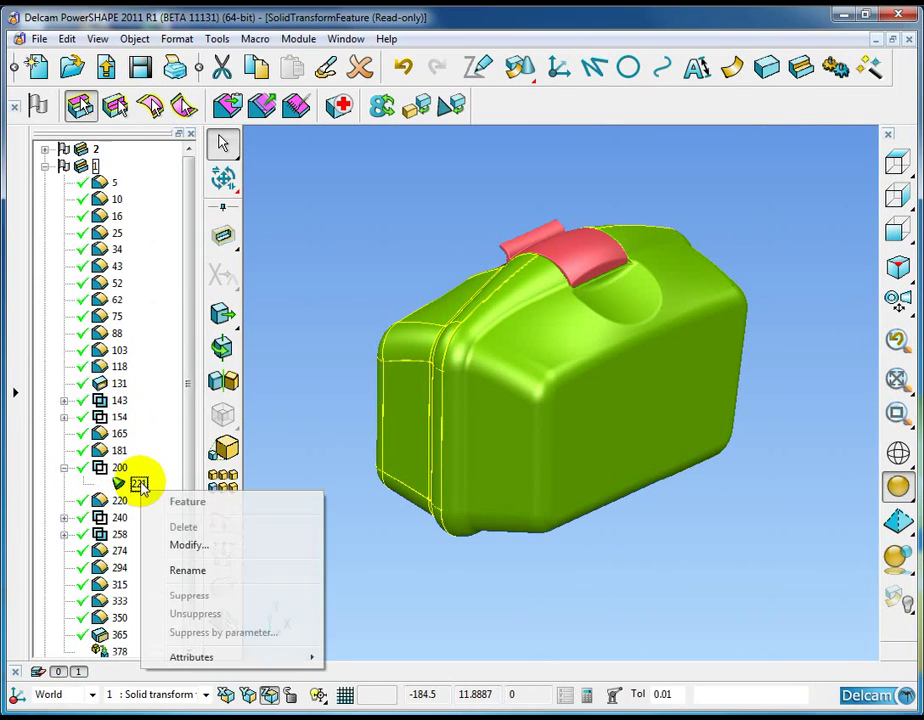
pyautogui.click(231, 543)
pyautogui.moveTo(387, 527); pyautogui.dragTo(599, 403, button='middle')
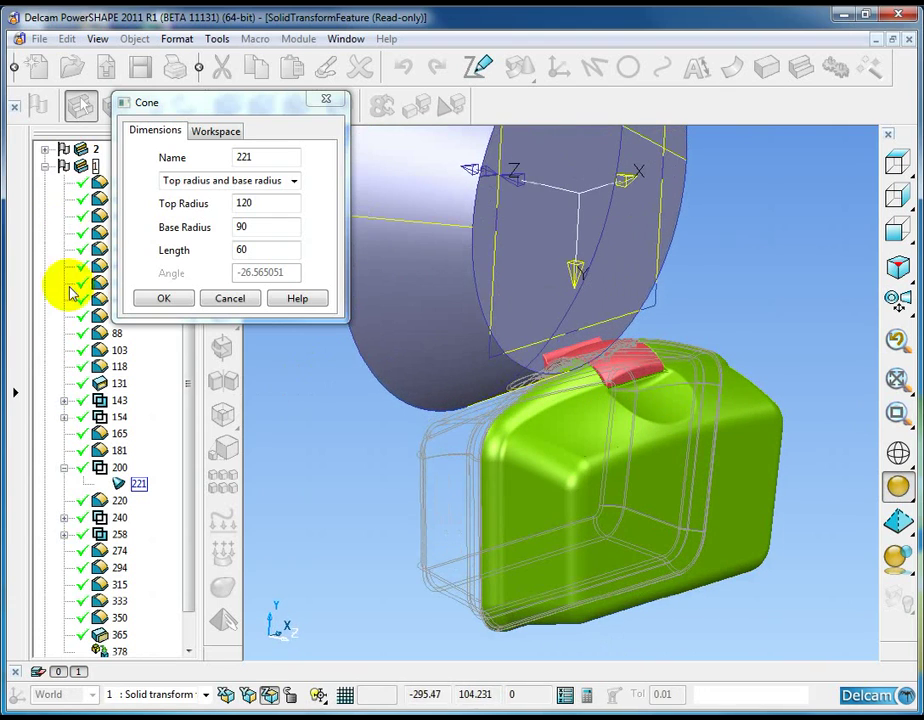
pyautogui.keyDown('shift'); pyautogui.moveTo(369, 454); pyautogui.dragTo(390, 476, button='middle'); pyautogui.keyUp('shift')
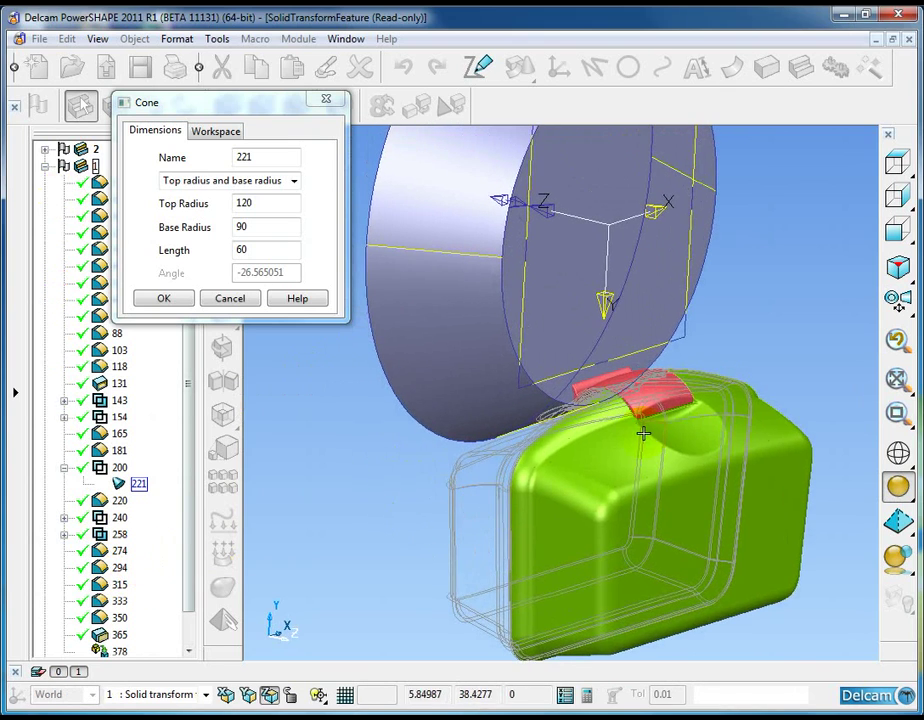
pyautogui.click(230, 299)
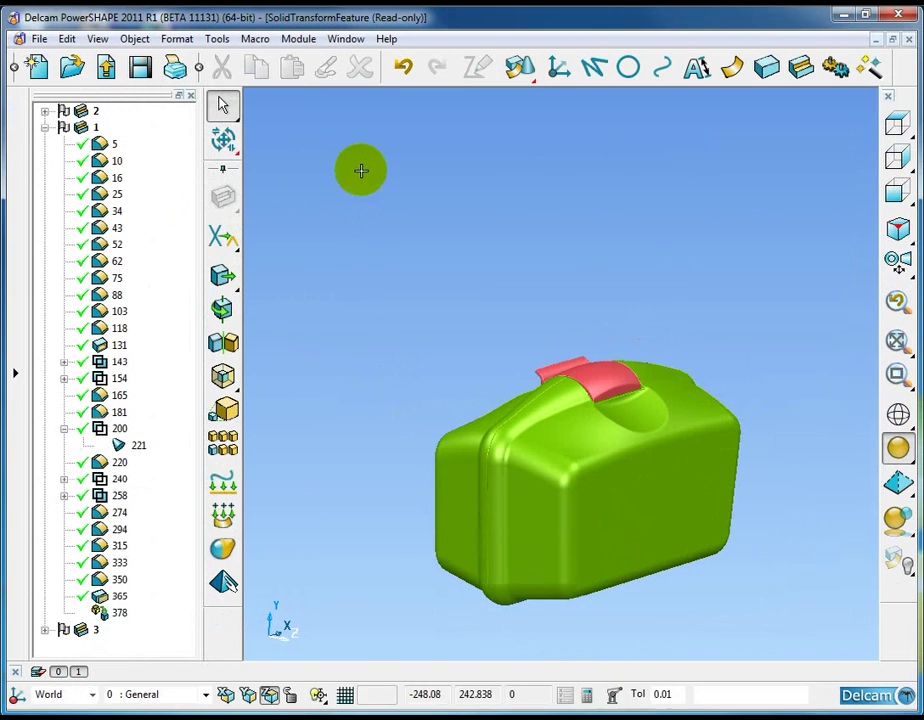
# Undo the mirror and confirm solid transform features are enabled in Options.
pyautogui.click(403, 66)
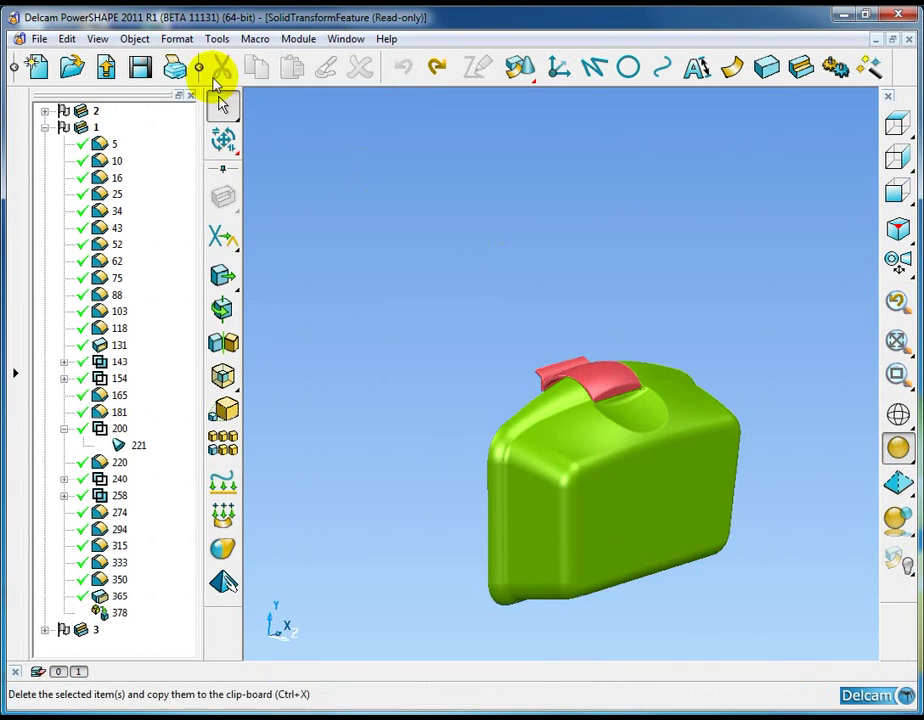
pyautogui.click(217, 39)
pyautogui.click(268, 381)
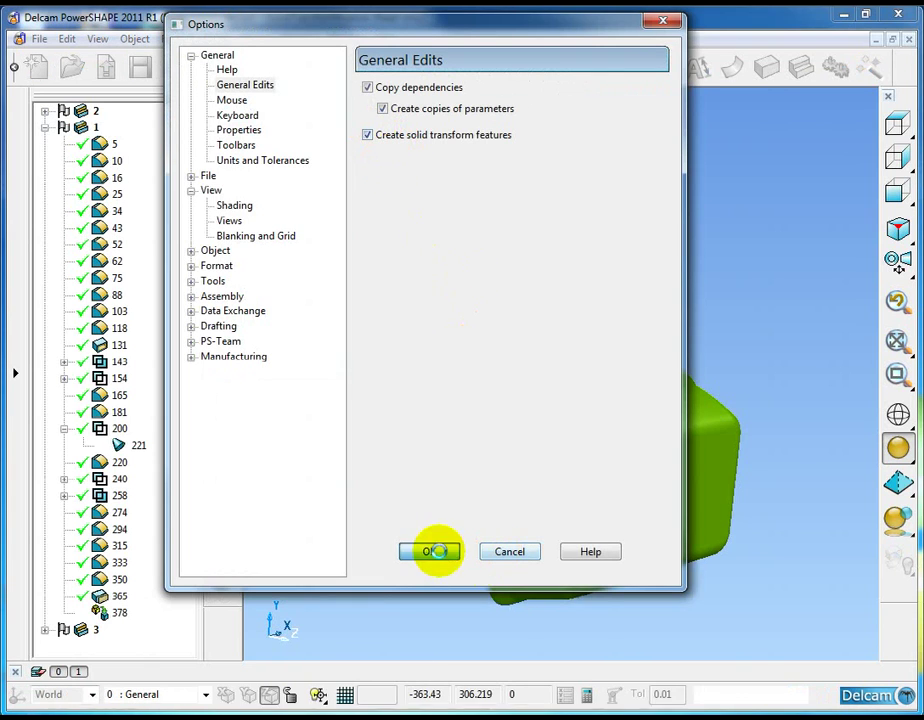
pyautogui.click(429, 551)
# Mirror the solid across the XY plane again.
pyautogui.click(668, 464)
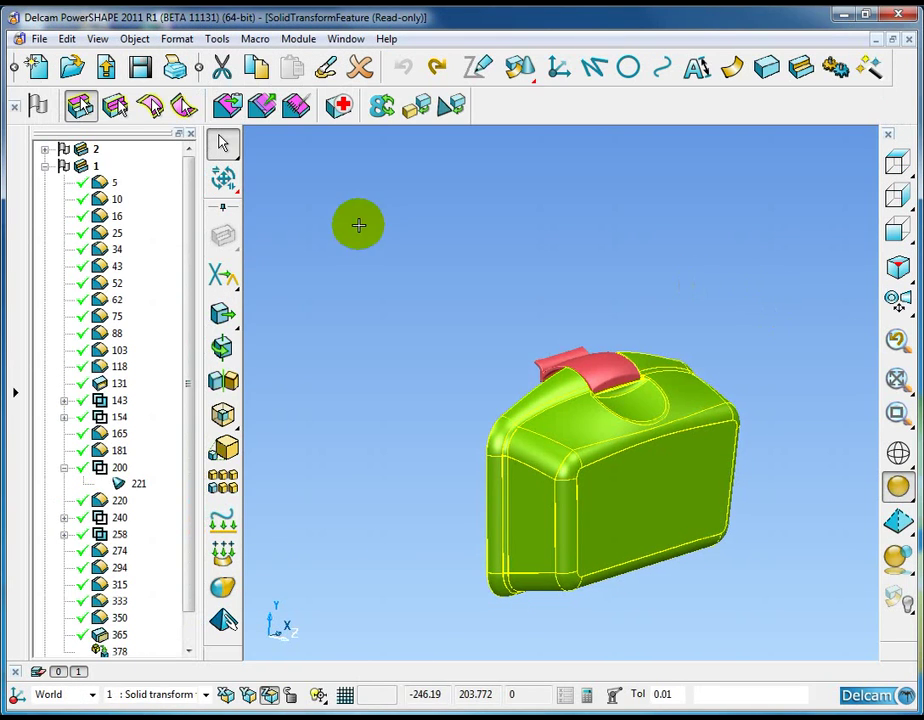
pyautogui.click(222, 379)
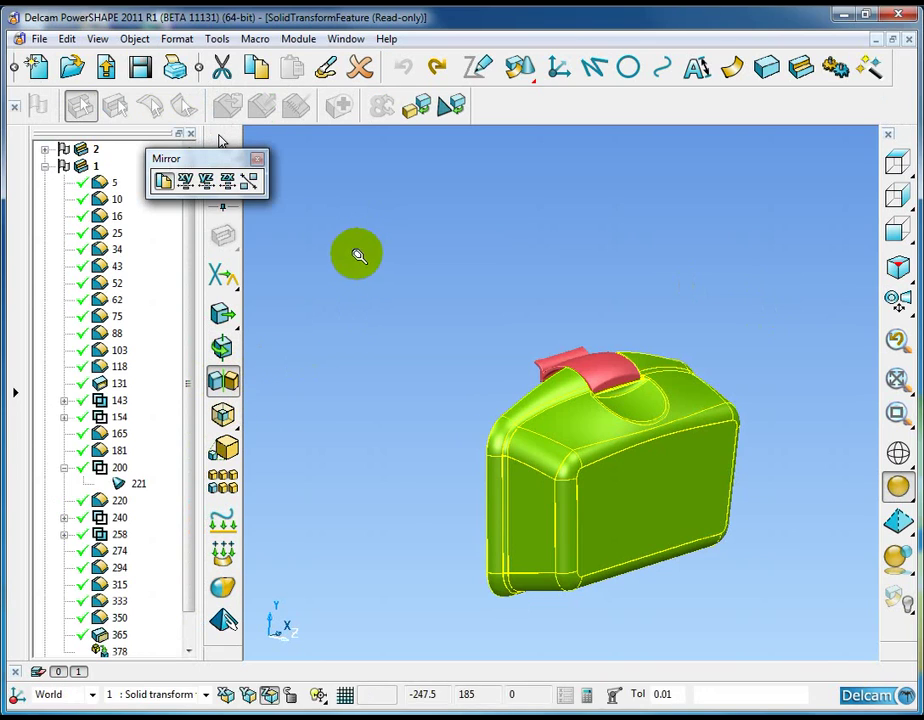
pyautogui.click(185, 181)
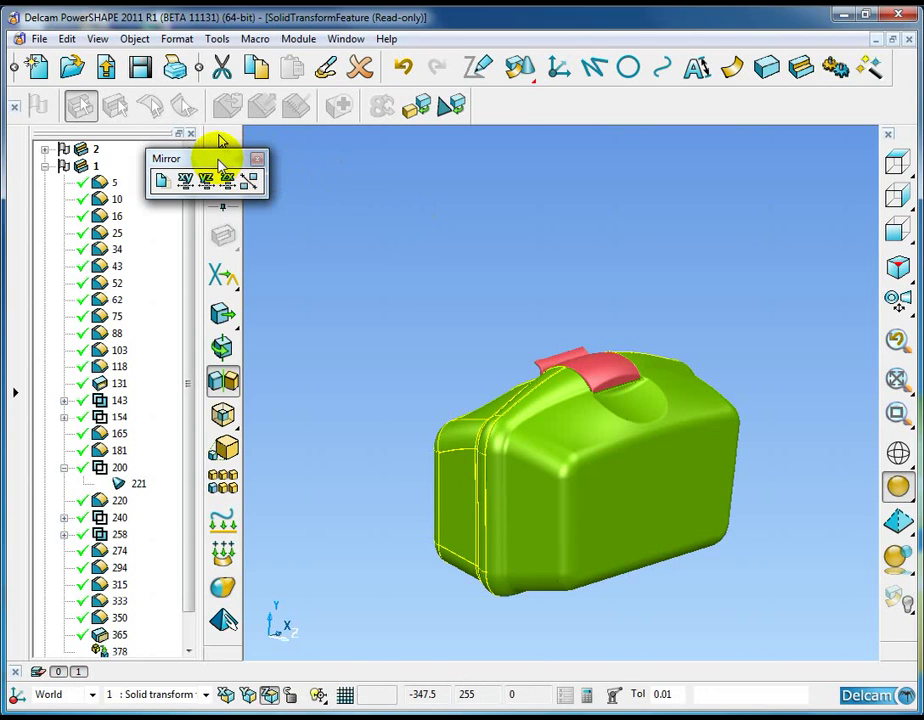
pyautogui.moveTo(218, 162); pyautogui.dragTo(314, 165)
pyautogui.click(355, 165)
pyautogui.moveTo(410, 210); pyautogui.dragTo(330, 310, button='middle')
# Collapse solid 1, expand solid 3's feature history, and select feature 140.
pyautogui.click(45, 166)
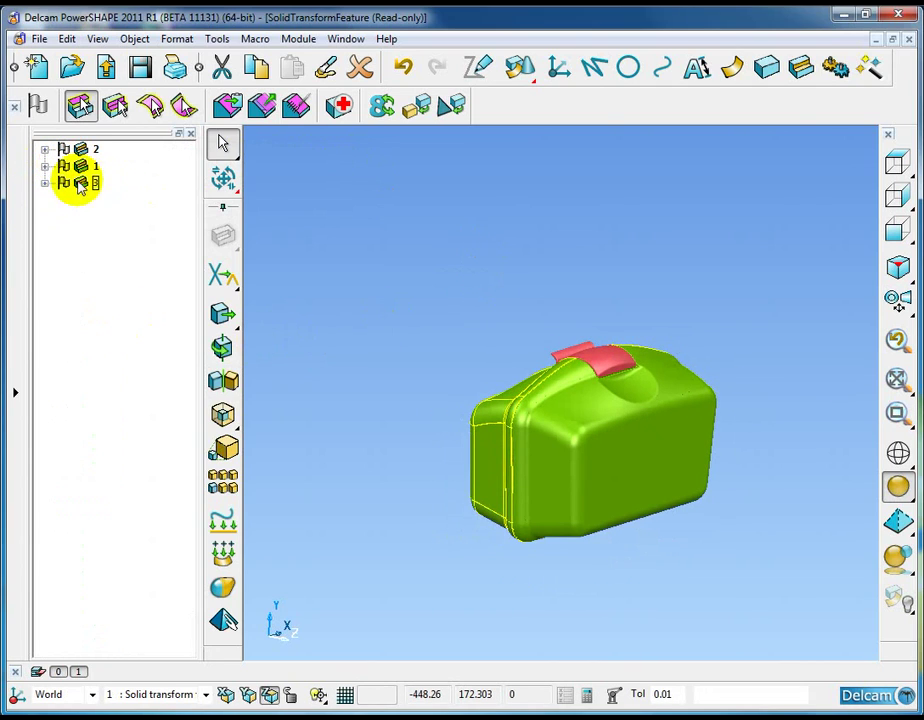
pyautogui.click(45, 183)
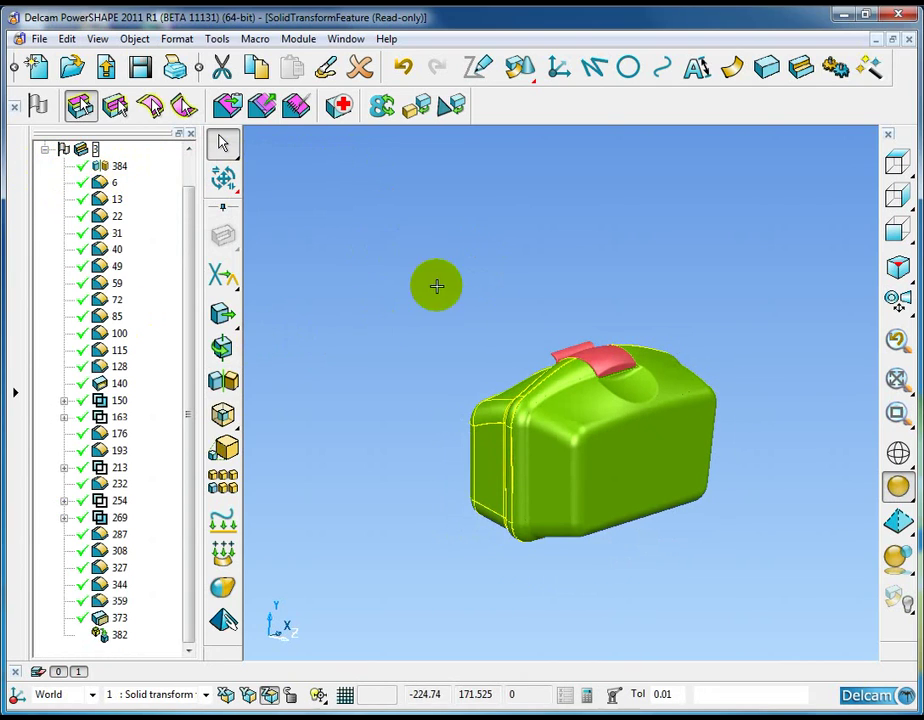
pyautogui.click(600, 472)
pyautogui.scroll(3, 586, 489)
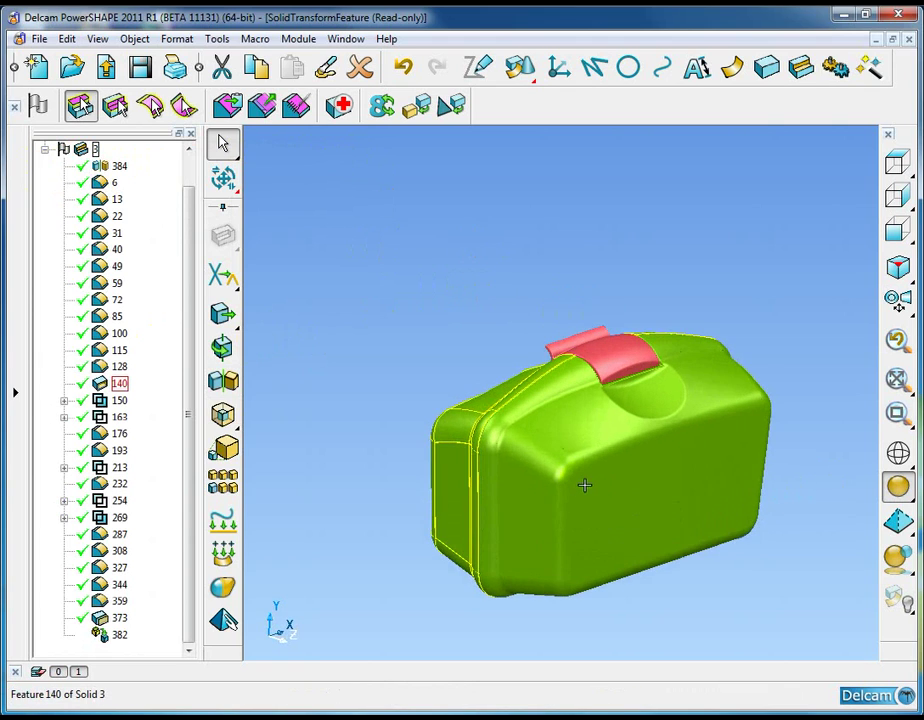
pyautogui.moveTo(558, 470); pyautogui.dragTo(626, 479, button='middle')
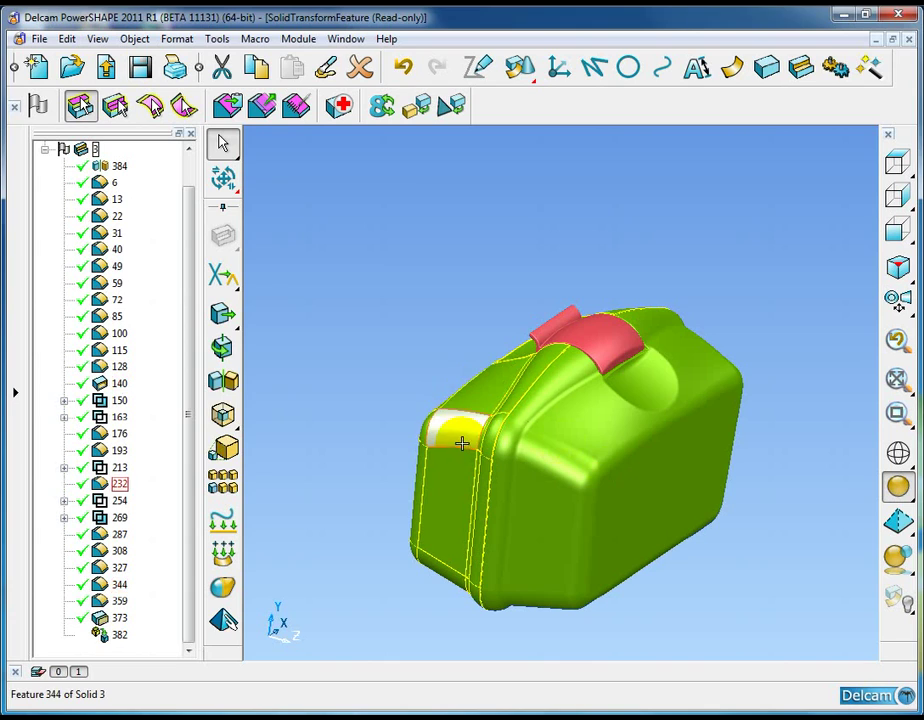
pyautogui.moveTo(404, 293)
pyautogui.mouseDown(button='middle')
pyautogui.moveTo(431, 303)
pyautogui.moveTo(417, 289)
pyautogui.mouseUp(button='middle')
# Open mirror feature 384 for editing and cancel without changes.
pyautogui.click(117, 167)
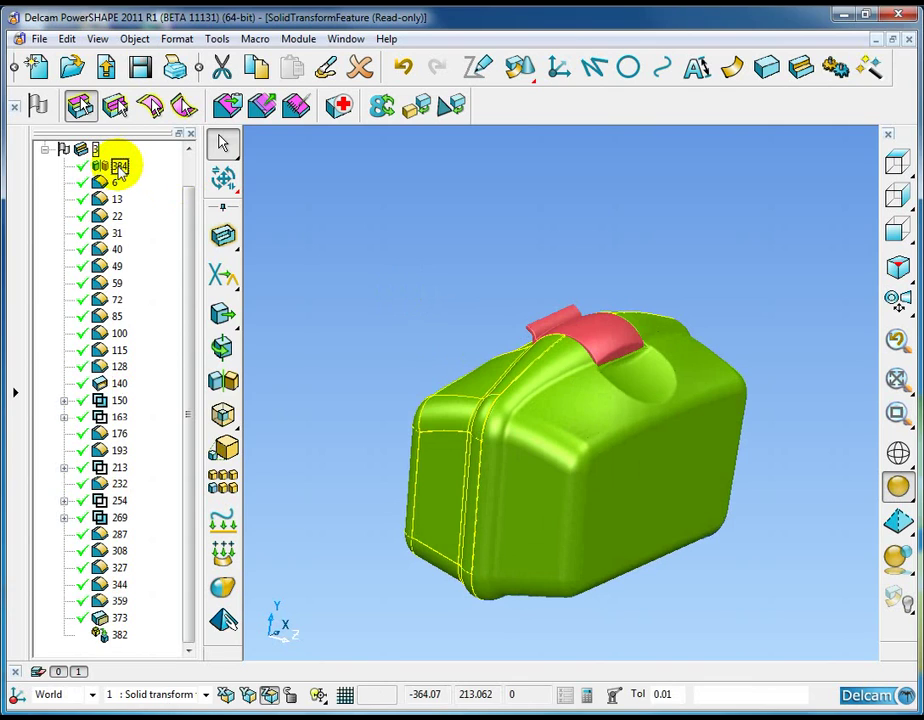
pyautogui.rightClick(119, 168)
pyautogui.click(179, 233)
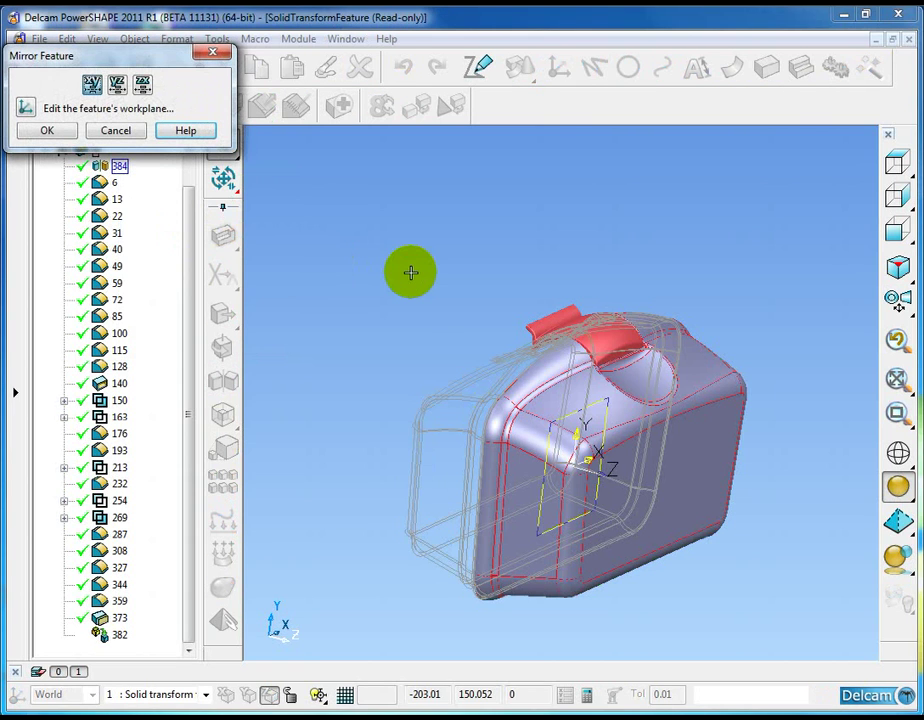
pyautogui.click(115, 131)
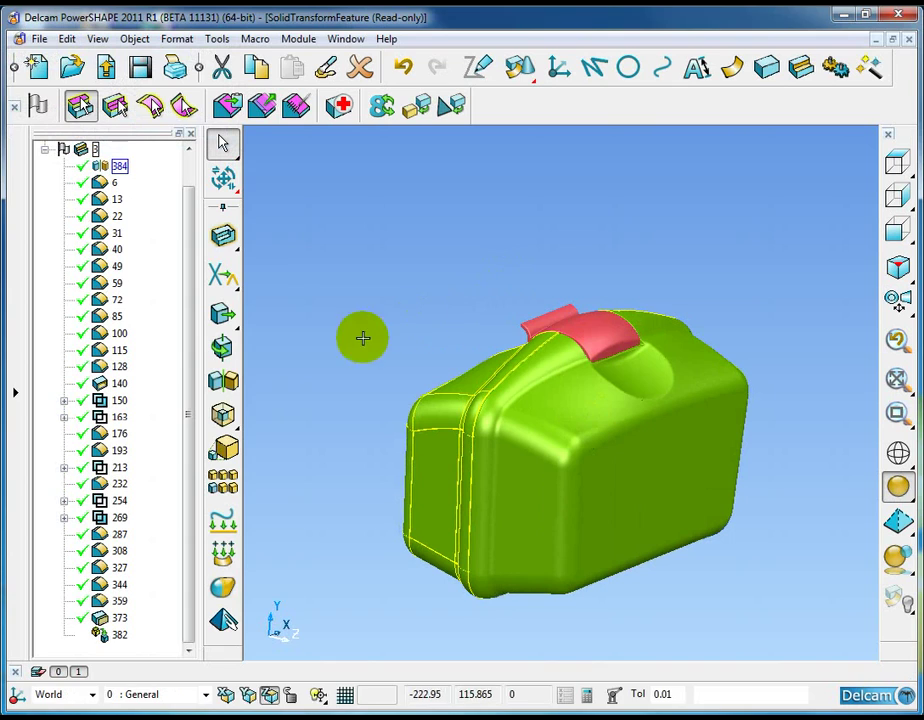
# Expand feature 163 and inspect copy-solid feature 177, cancelling unchanged.
pyautogui.click(64, 417)
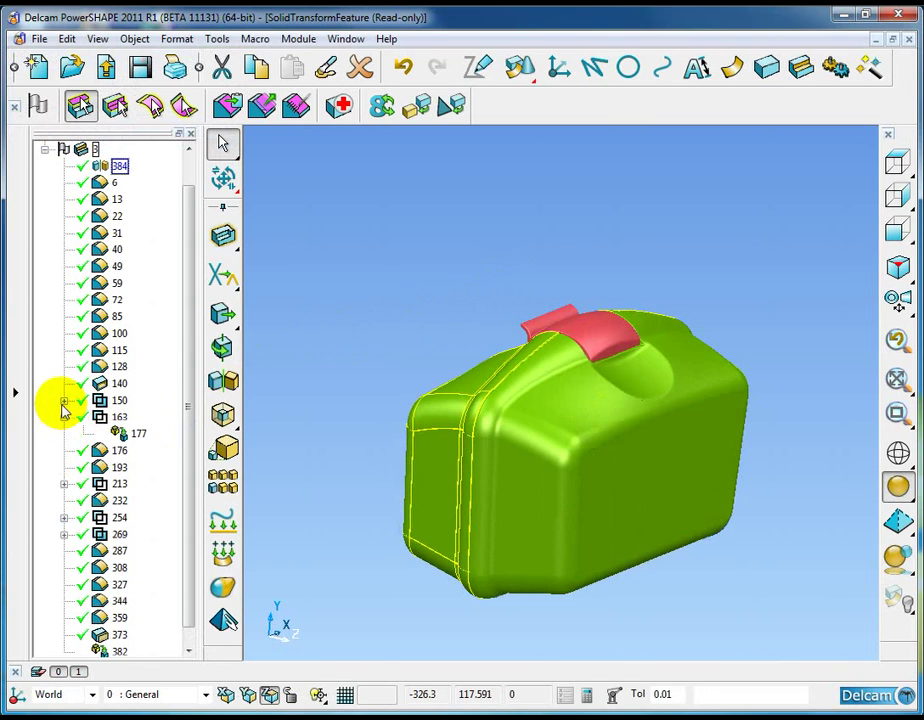
pyautogui.click(63, 400)
pyautogui.click(63, 400)
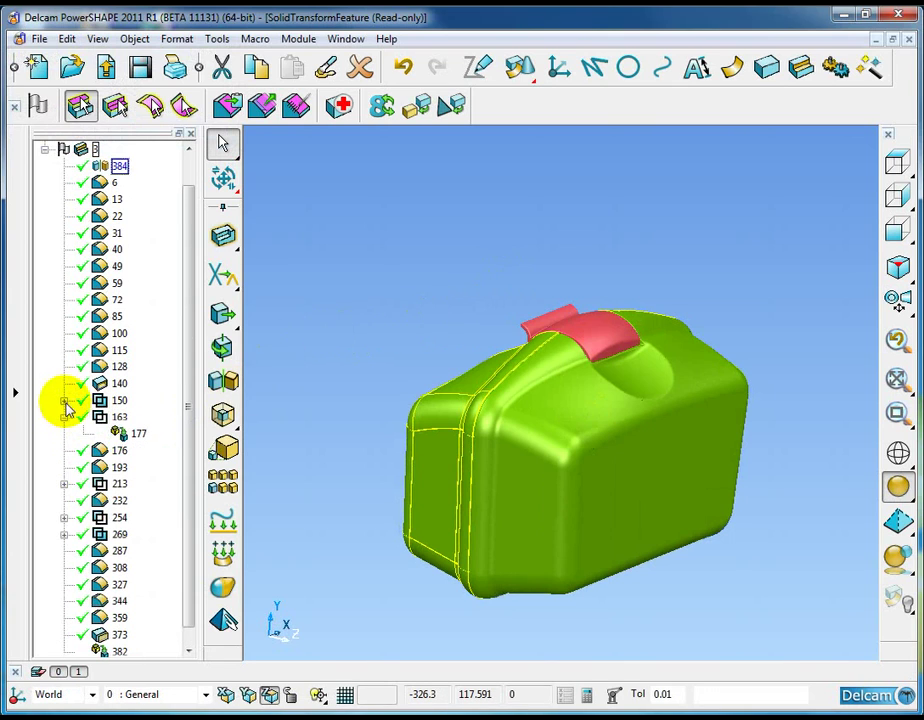
pyautogui.rightClick(133, 436)
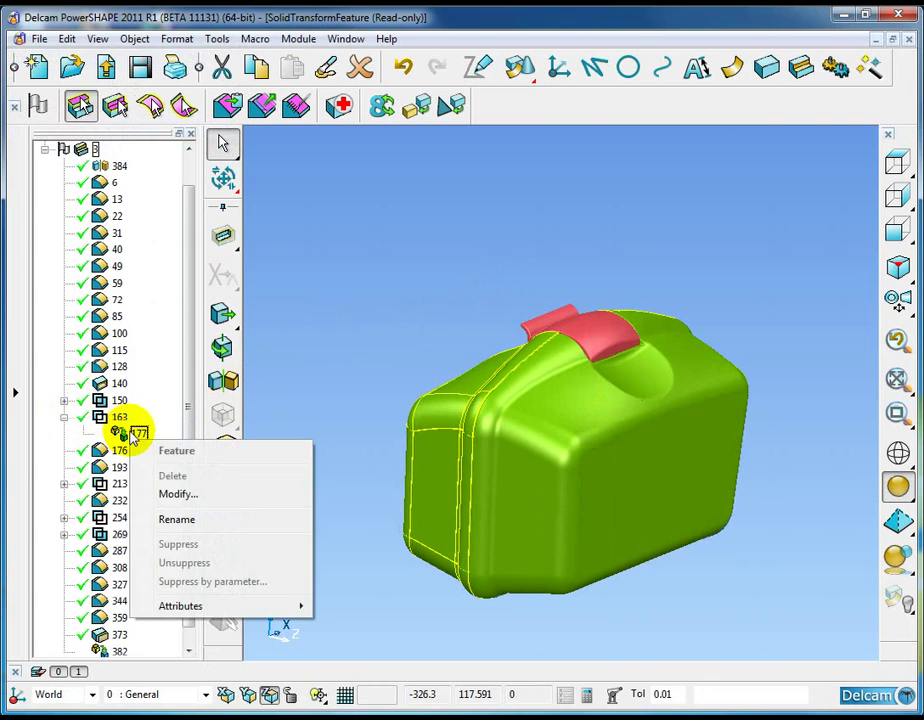
pyautogui.click(190, 495)
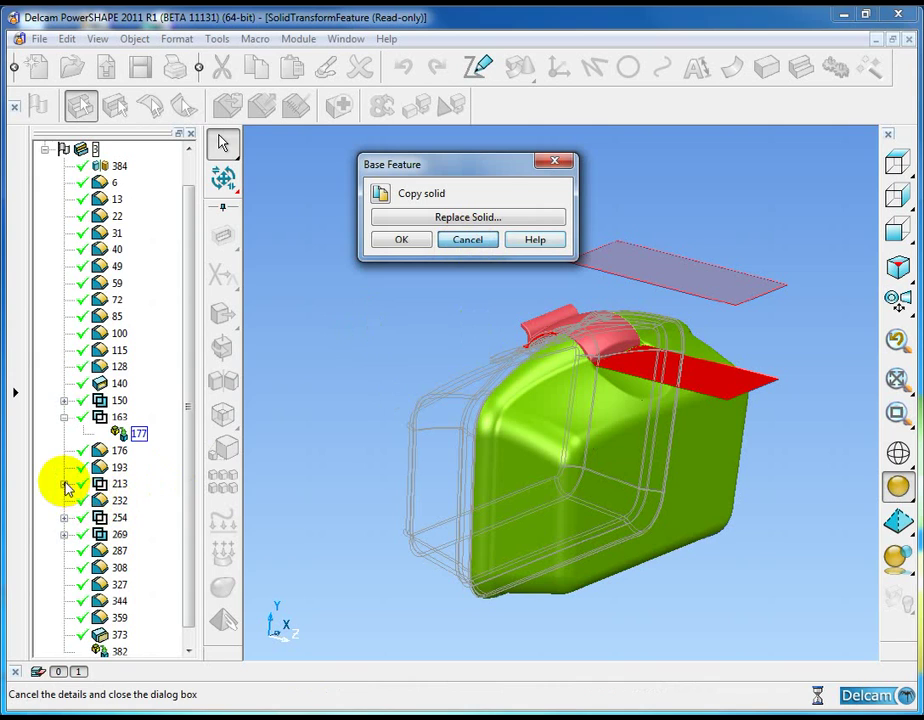
pyautogui.click(468, 241)
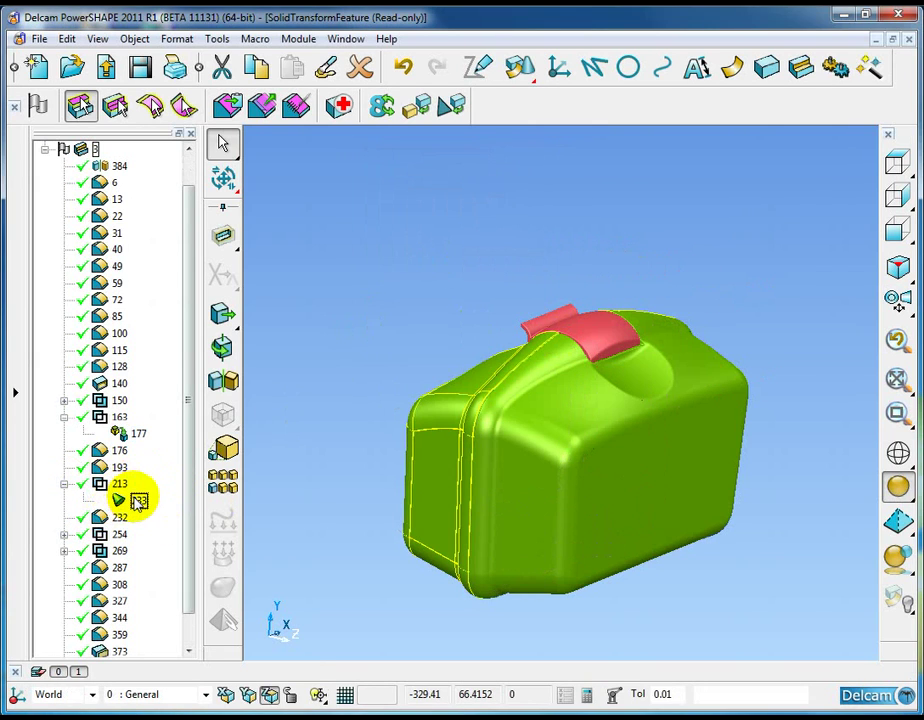
# Inspect cone feature 233 from several angles and accept its unchanged dimensions.
pyautogui.rightClick(139, 501)
pyautogui.click(197, 563)
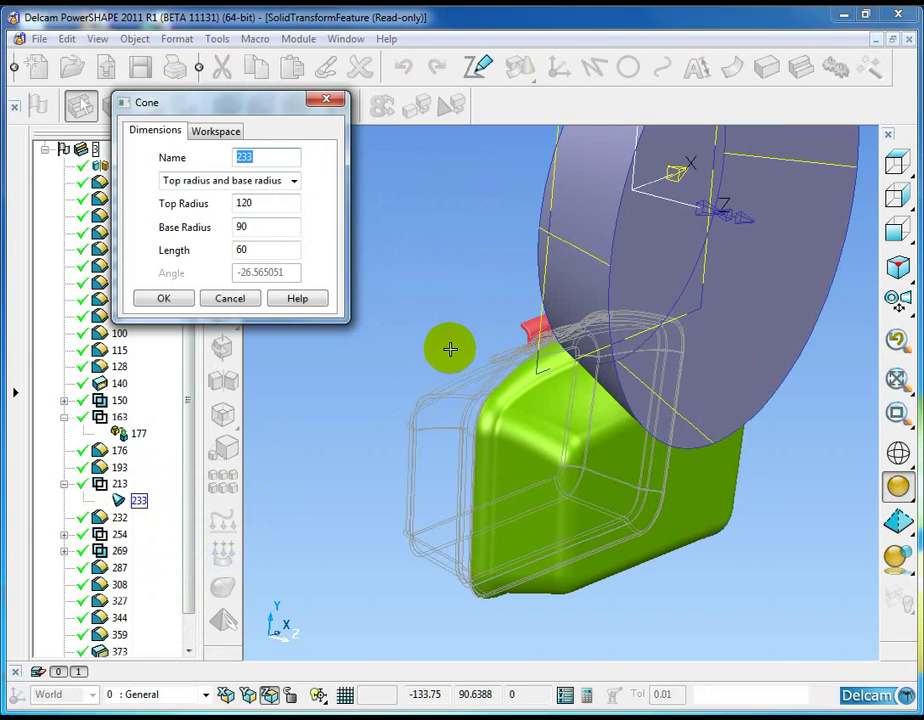
pyautogui.moveTo(450, 349); pyautogui.dragTo(478, 408, button='middle')
pyautogui.moveTo(452, 256); pyautogui.dragTo(510, 186, button='middle')
pyautogui.moveTo(573, 274); pyautogui.dragTo(485, 272, button='middle')
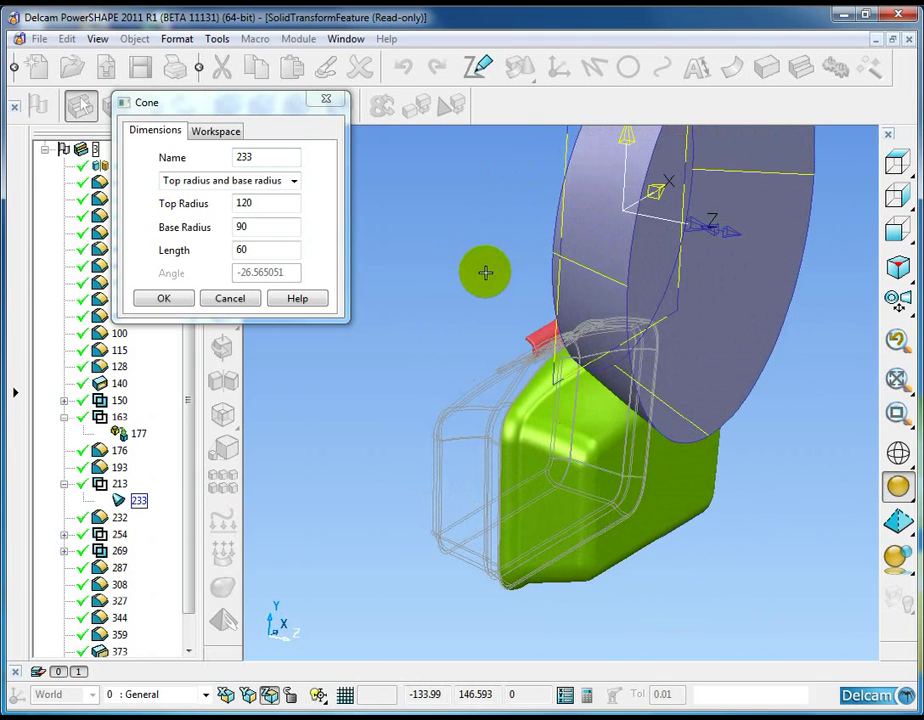
pyautogui.moveTo(485, 272); pyautogui.dragTo(501, 311, button='middle')
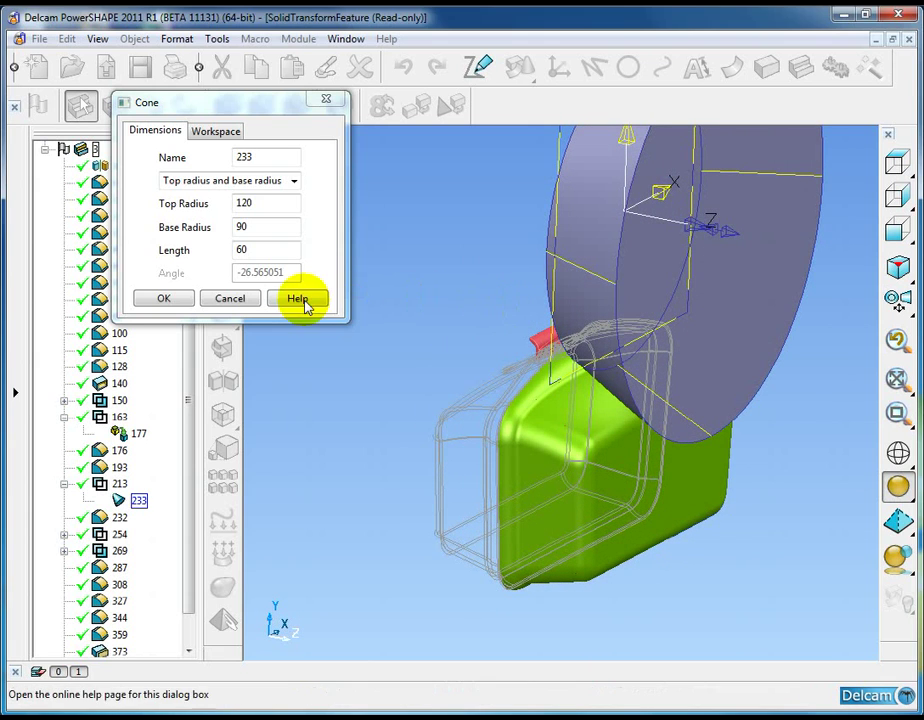
pyautogui.click(170, 299)
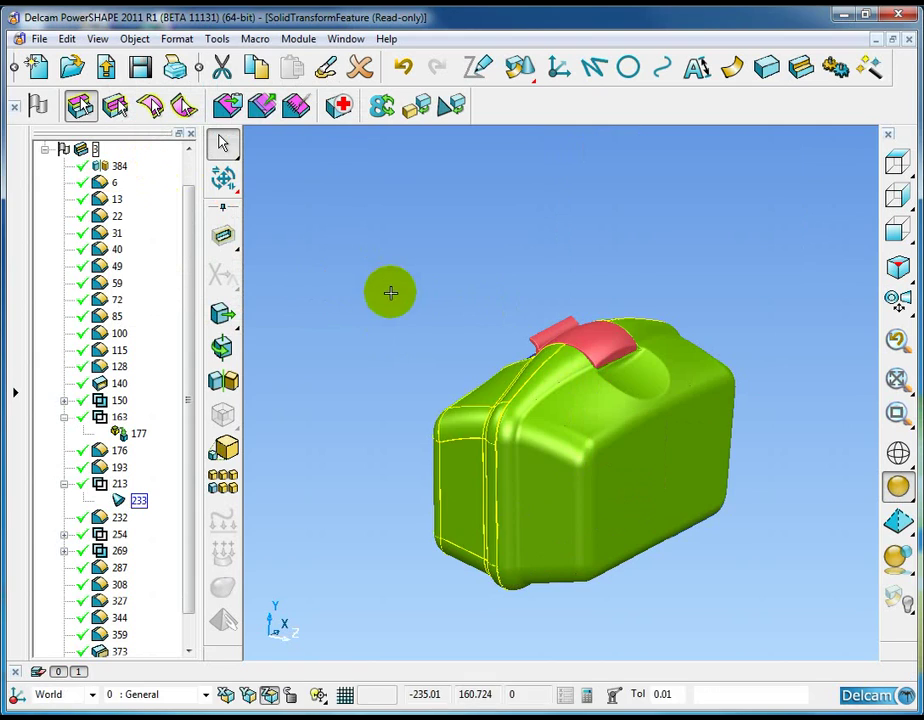
pyautogui.moveTo(392, 293); pyautogui.dragTo(419, 260, button='middle')
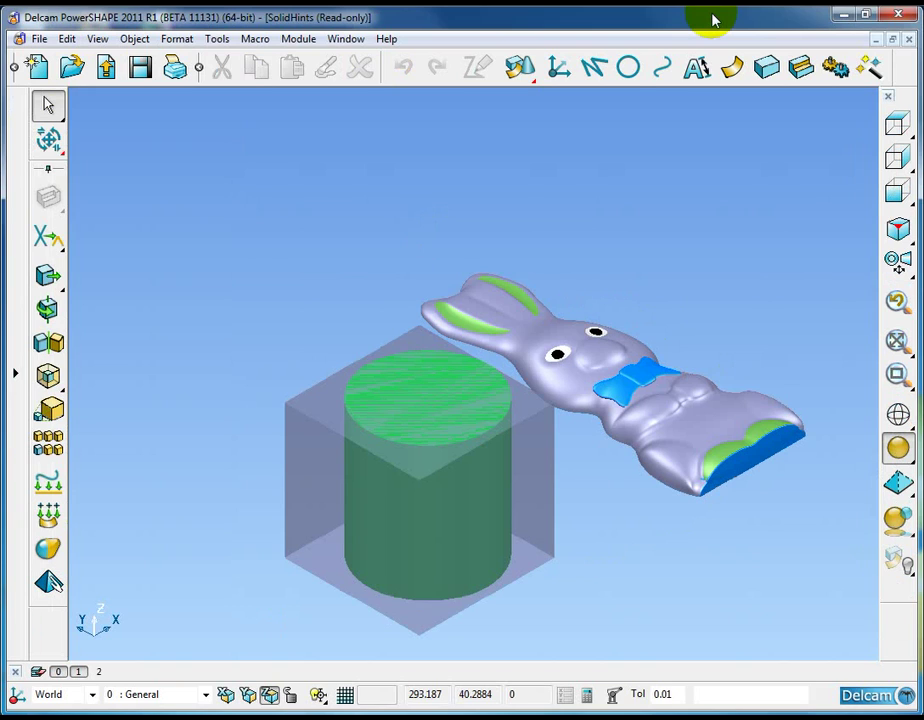
# Make the transparent box the active solid.
pyautogui.moveTo(617, 254); pyautogui.dragTo(539, 222, button='middle')
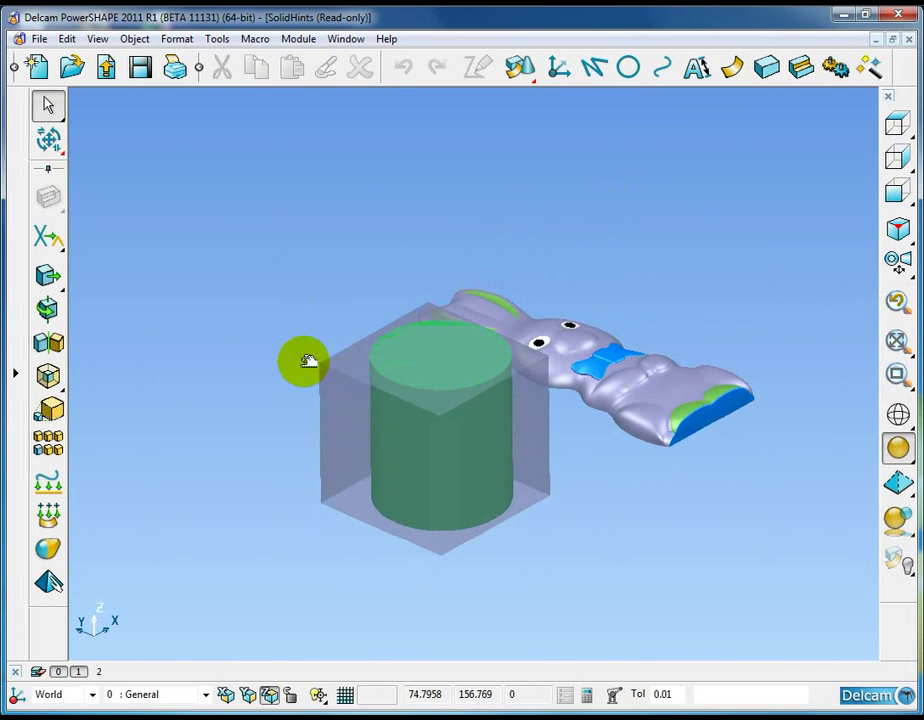
pyautogui.click(340, 388)
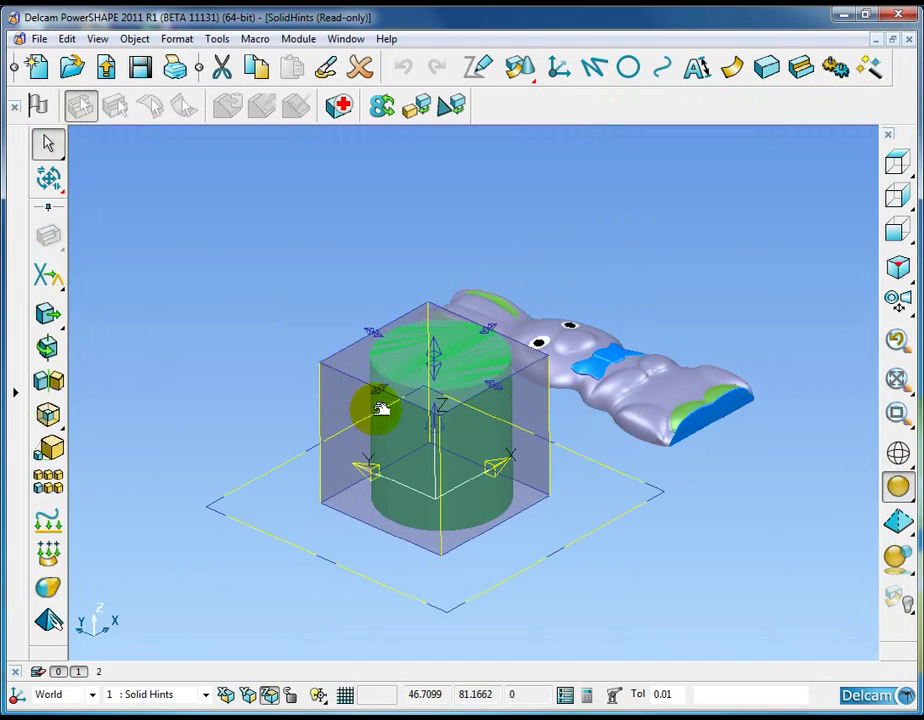
pyautogui.scroll(2, 376, 410)
pyautogui.moveTo(468, 399); pyautogui.dragTo(434, 317, button='middle')
pyautogui.click(332, 221)
pyautogui.click(312, 333)
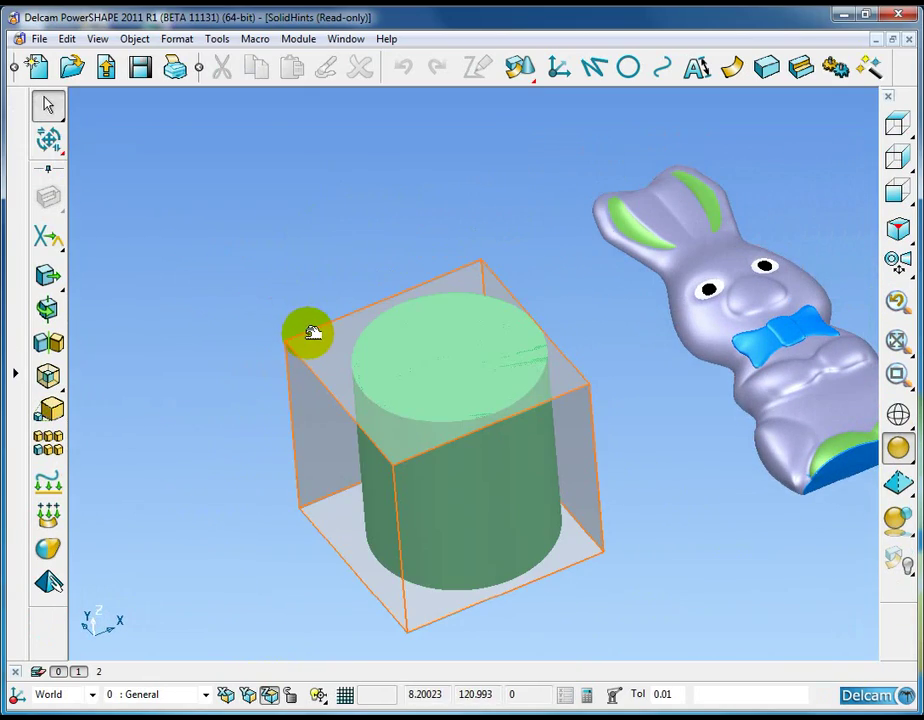
pyautogui.rightClick(306, 328)
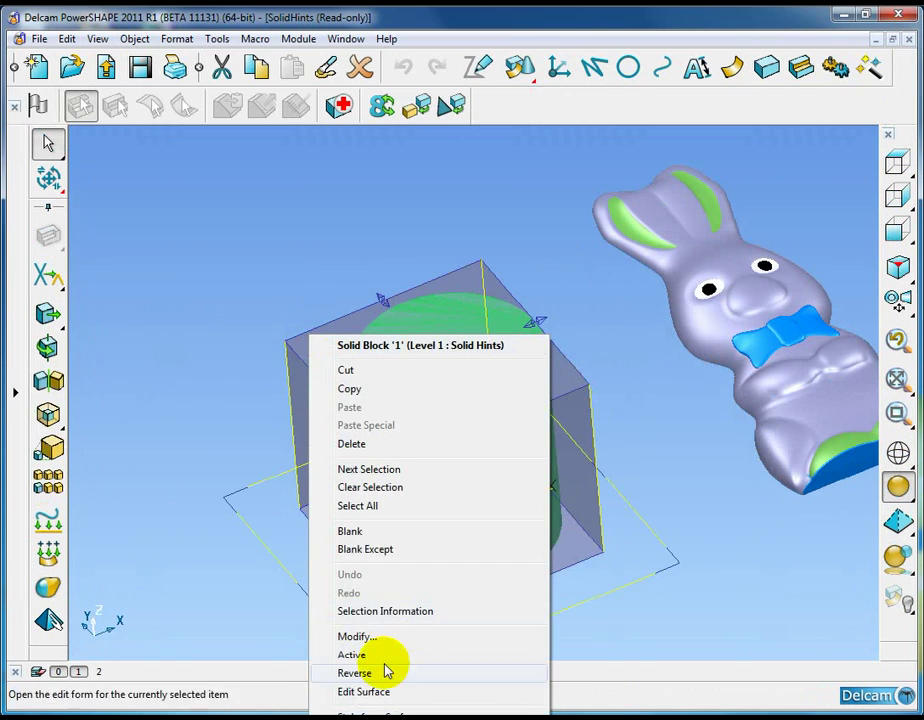
pyautogui.click(382, 656)
# Select the cylinder and bring up the Solid Feature tools.
pyautogui.click(200, 318)
pyautogui.click(392, 346)
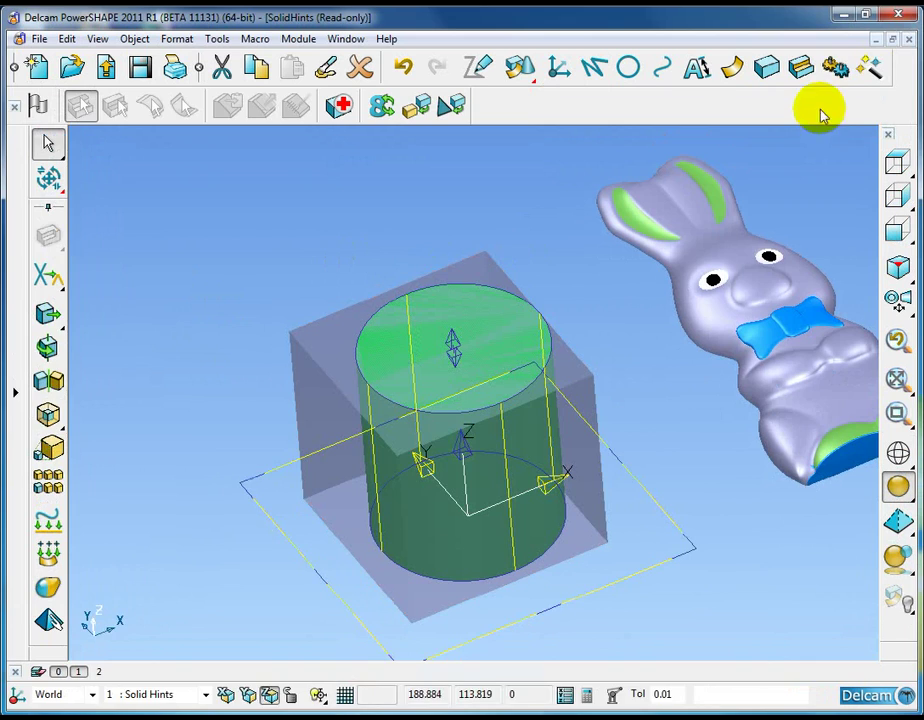
pyautogui.click(801, 66)
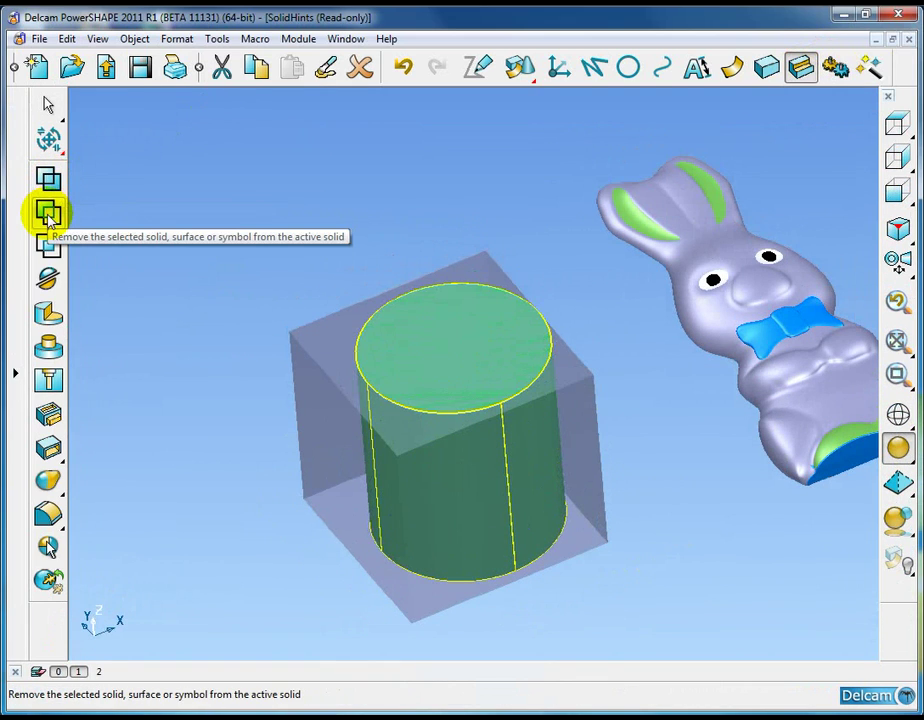
# Remove the cylinder from the active box and inspect the resulting fault report.
pyautogui.click(48, 213)
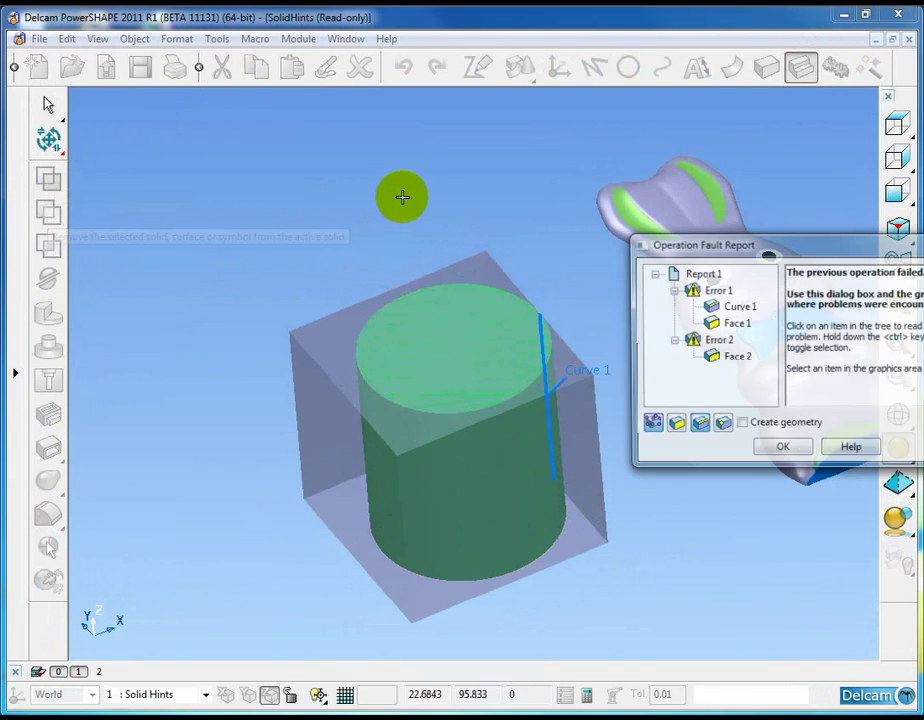
pyautogui.moveTo(418, 193); pyautogui.dragTo(373, 283, button='middle')
pyautogui.moveTo(524, 355); pyautogui.dragTo(423, 334, button='middle')
pyautogui.scroll(5, 538, 386)
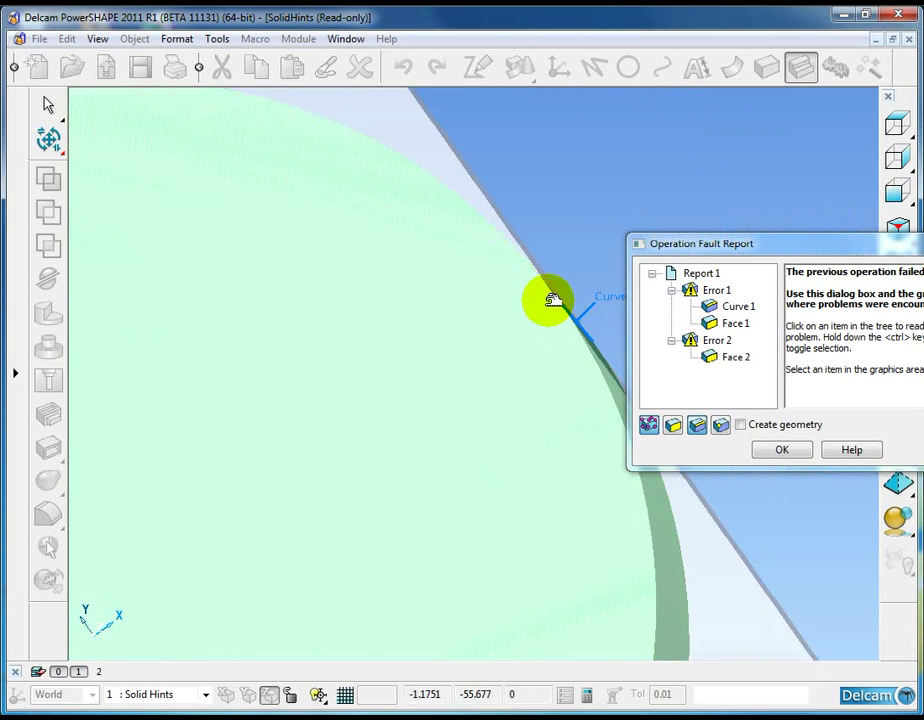
pyautogui.scroll(-5, 536, 294)
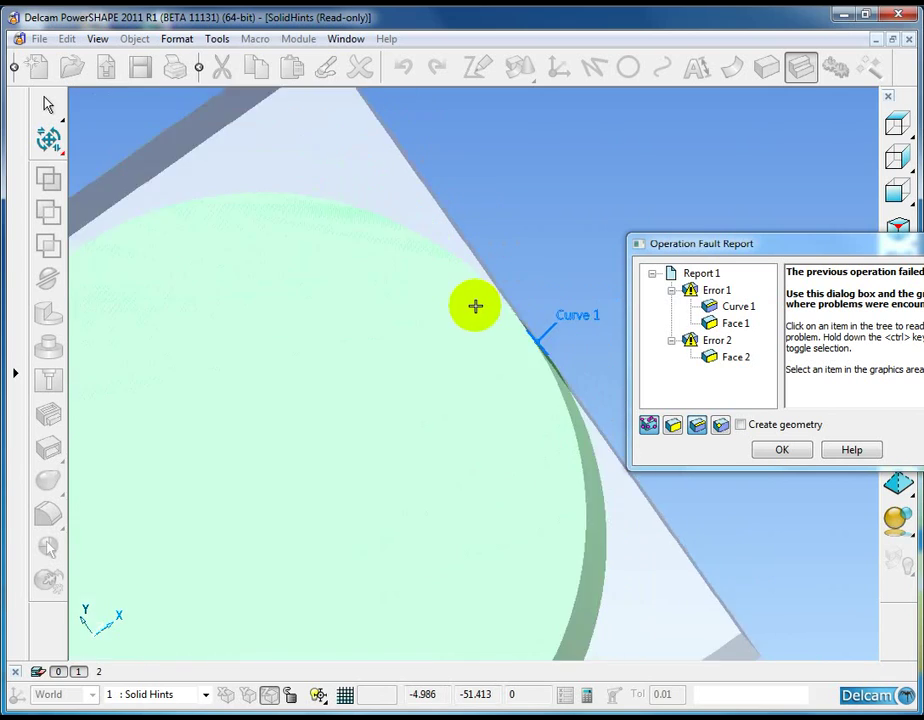
pyautogui.moveTo(456, 351); pyautogui.dragTo(623, 386, button='middle')
pyautogui.click(623, 386)
pyautogui.moveTo(819, 245); pyautogui.dragTo(249, 57)
pyautogui.moveTo(560, 370)
pyautogui.mouseDown(button='middle')
pyautogui.moveTo(602, 423)
pyautogui.moveTo(501, 507)
pyautogui.moveTo(330, 433)
pyautogui.moveTo(570, 443)
pyautogui.moveTo(551, 489)
pyautogui.moveTo(495, 431)
pyautogui.moveTo(522, 423)
pyautogui.moveTo(654, 429)
pyautogui.moveTo(470, 495)
pyautogui.moveTo(433, 410)
pyautogui.moveTo(573, 489)
pyautogui.moveTo(561, 512)
pyautogui.moveTo(573, 472)
pyautogui.mouseUp(button='middle')
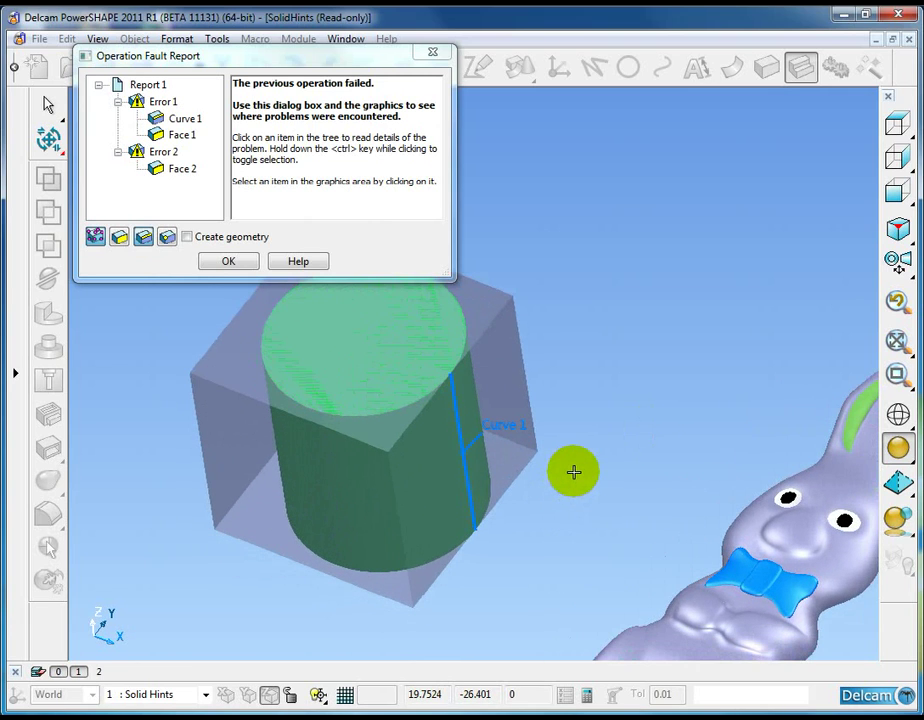
# Inspect the box's fault and show only the faulty curve in the view.
pyautogui.click(526, 412)
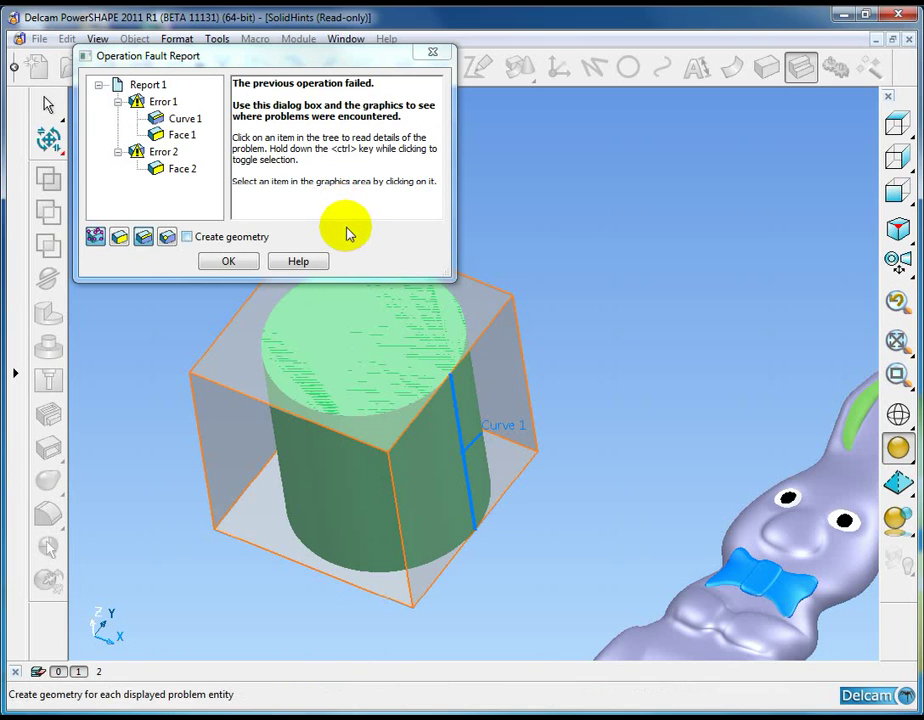
pyautogui.click(494, 442)
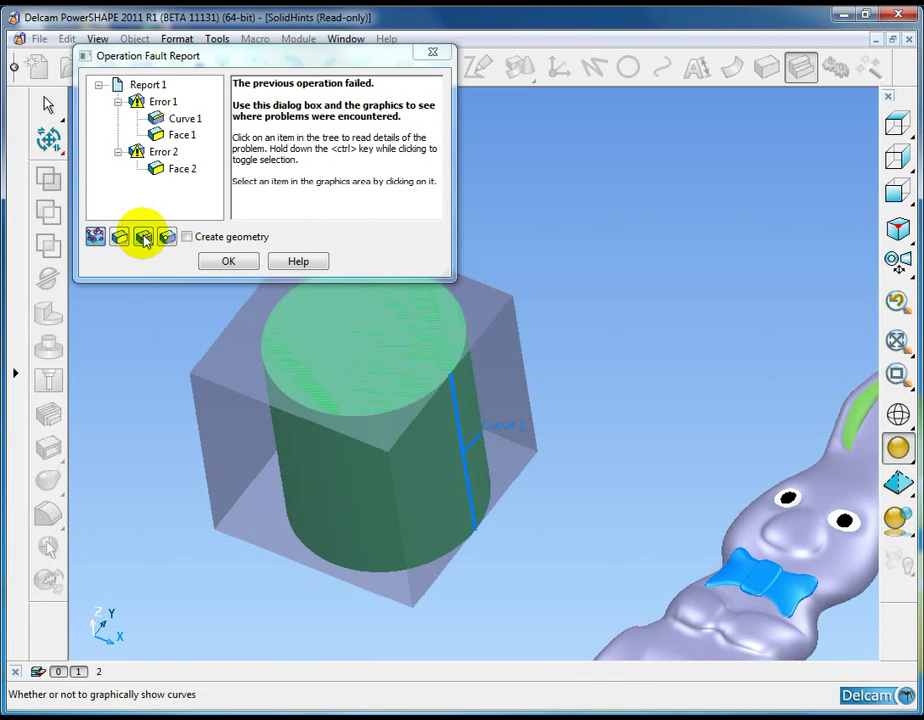
pyautogui.moveTo(237, 58); pyautogui.dragTo(243, 74)
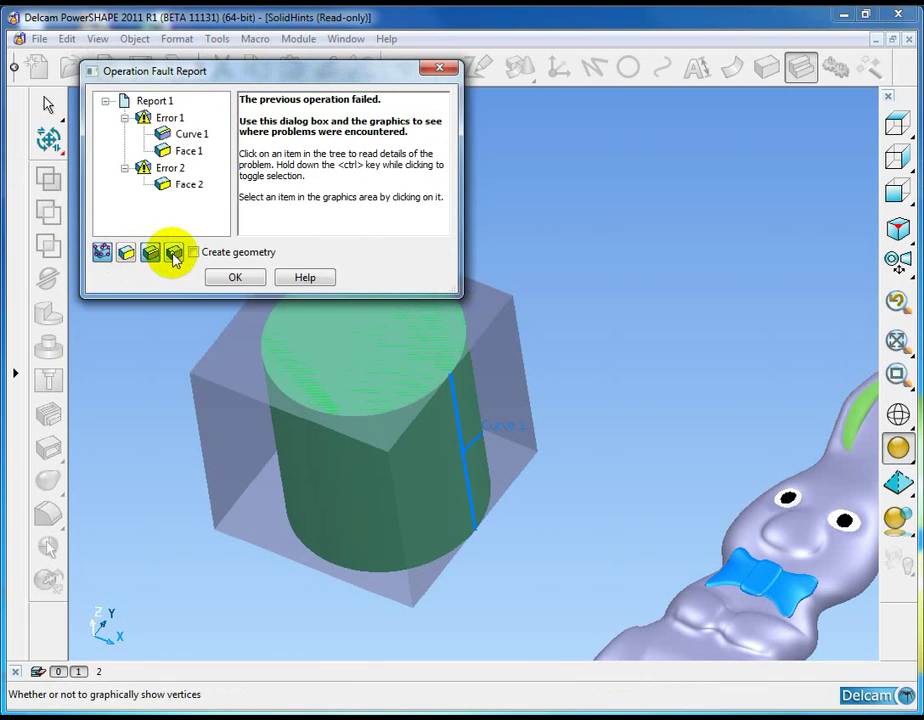
pyautogui.click(470, 429)
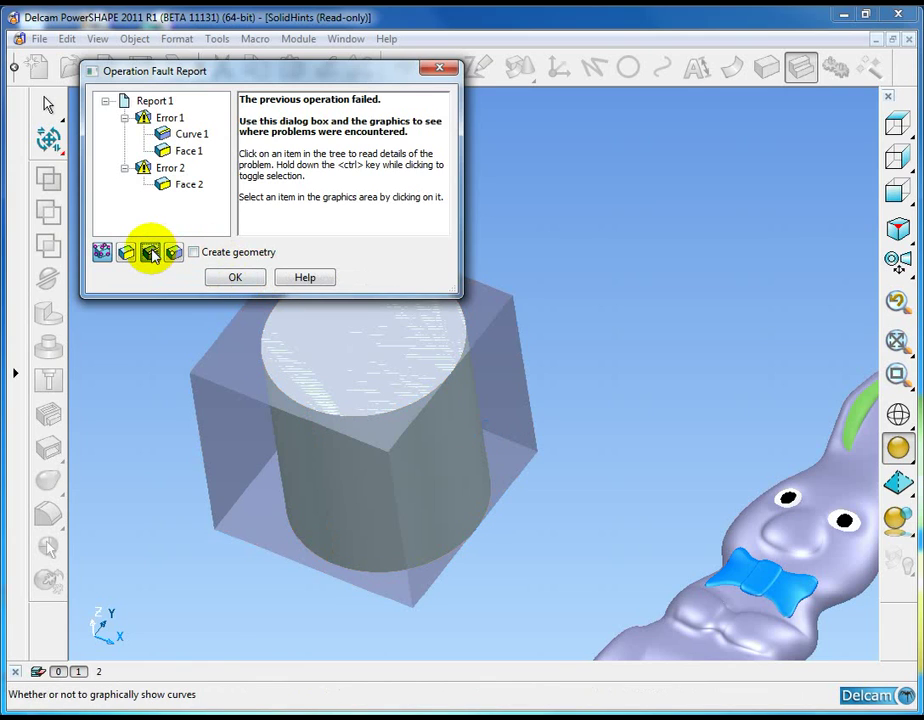
# Close the fault report and delete the test box and cylinder.
pyautogui.click(235, 279)
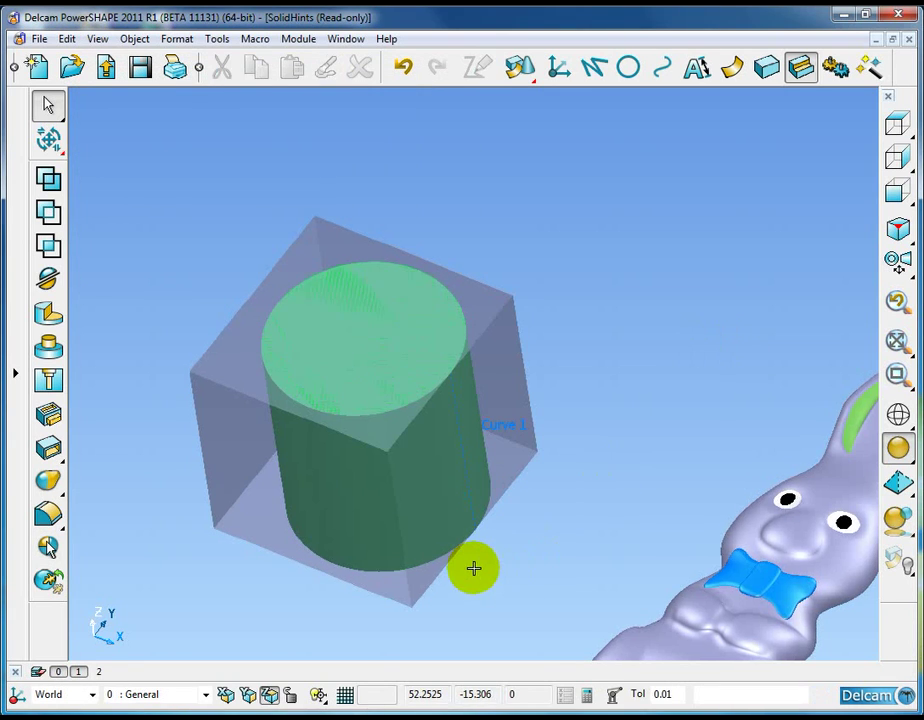
pyautogui.click(468, 466)
pyautogui.moveTo(569, 545); pyautogui.dragTo(620, 516, button='middle')
pyautogui.click(563, 538)
pyautogui.moveTo(456, 542); pyautogui.dragTo(595, 573, button='middle')
pyautogui.moveTo(580, 489); pyautogui.dragTo(602, 538, button='middle')
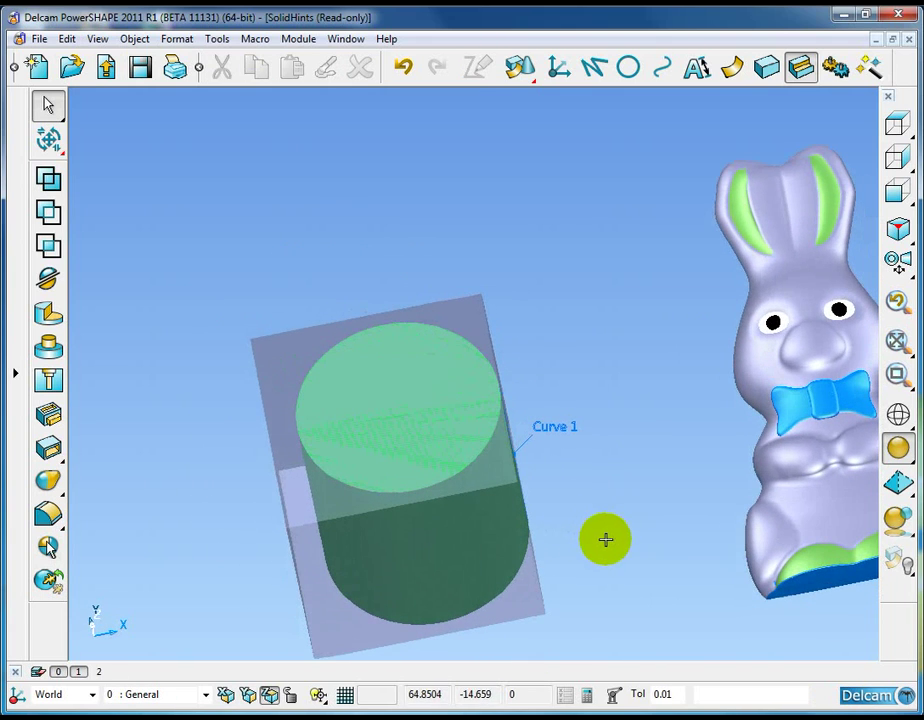
pyautogui.moveTo(590, 491); pyautogui.dragTo(570, 480, button='middle')
pyautogui.moveTo(231, 276); pyautogui.dragTo(608, 587)
pyautogui.press('Delete')
# Select the bunny solid and open its feature tree.
pyautogui.moveTo(608, 586); pyautogui.dragTo(743, 302, button='middle')
pyautogui.click(561, 367)
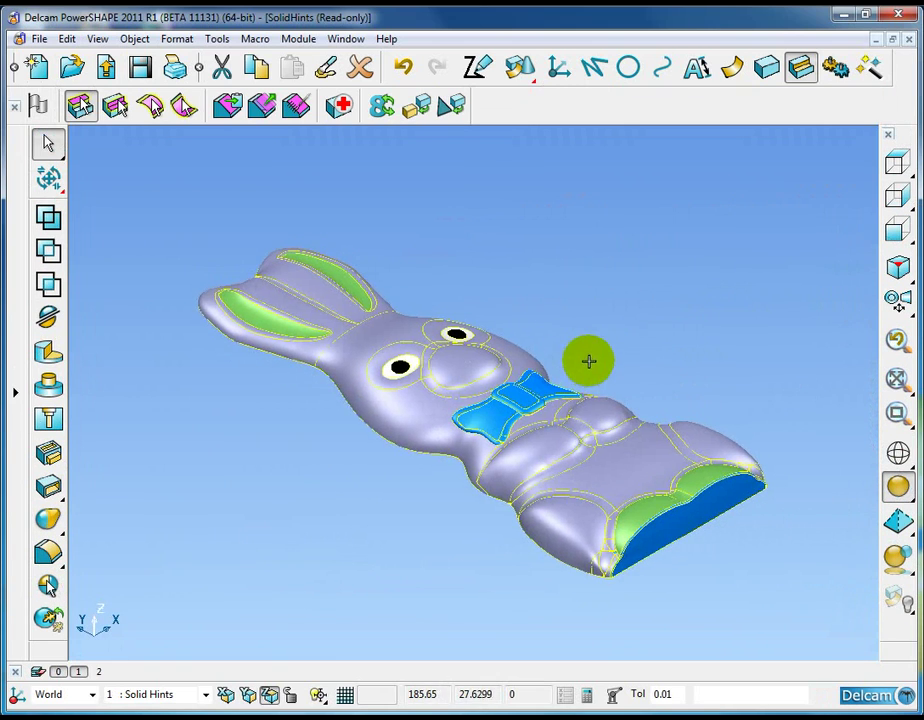
pyautogui.moveTo(561, 351); pyautogui.dragTo(528, 365, button='middle')
pyautogui.rightClick(480, 390)
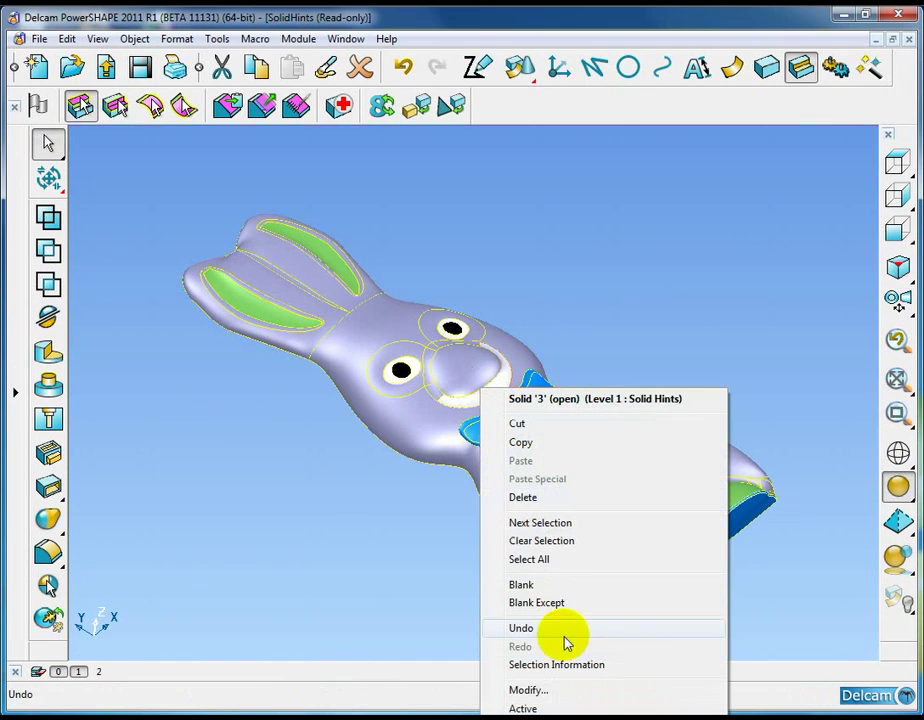
pyautogui.click(528, 690)
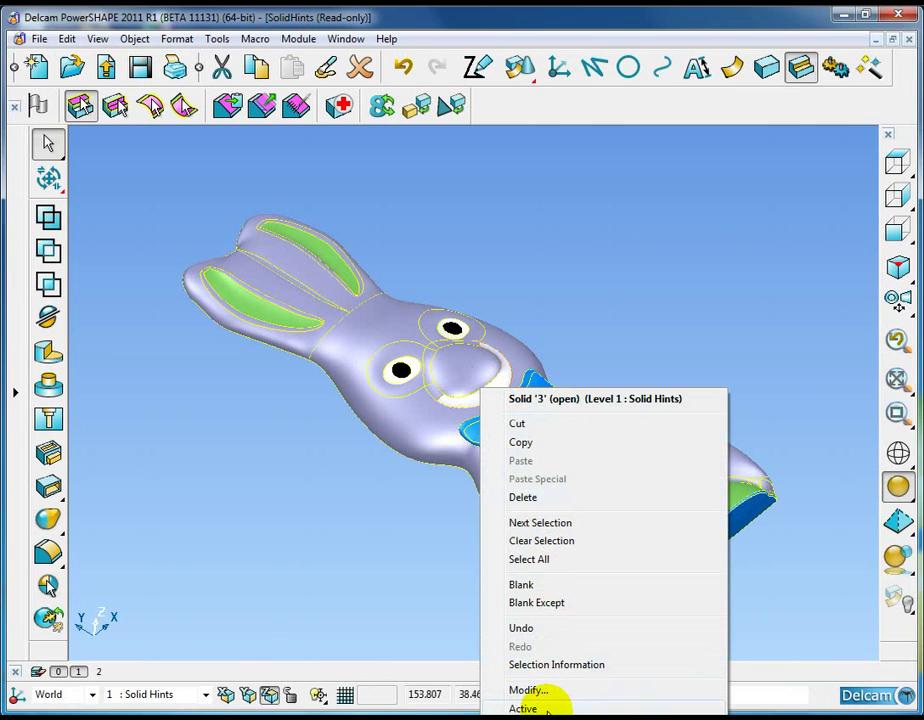
pyautogui.moveTo(419, 547); pyautogui.dragTo(617, 460, button='middle')
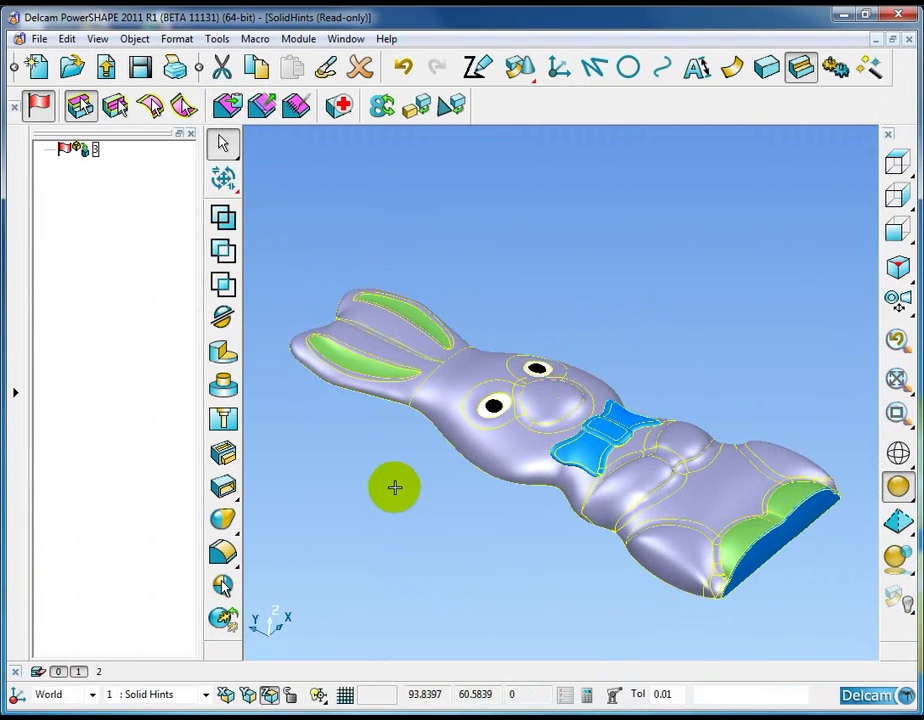
pyautogui.moveTo(223, 487)
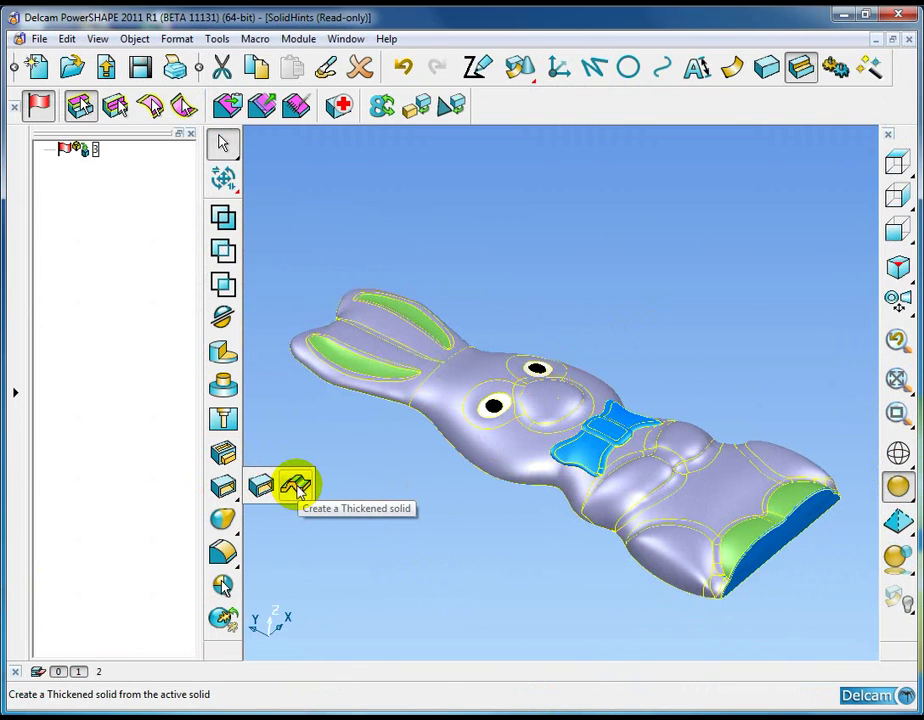
pyautogui.moveTo(458, 559)
pyautogui.mouseDown(button='middle')
pyautogui.moveTo(511, 578)
pyautogui.moveTo(662, 386)
pyautogui.moveTo(559, 285)
pyautogui.moveTo(419, 489)
pyautogui.mouseUp(button='middle')
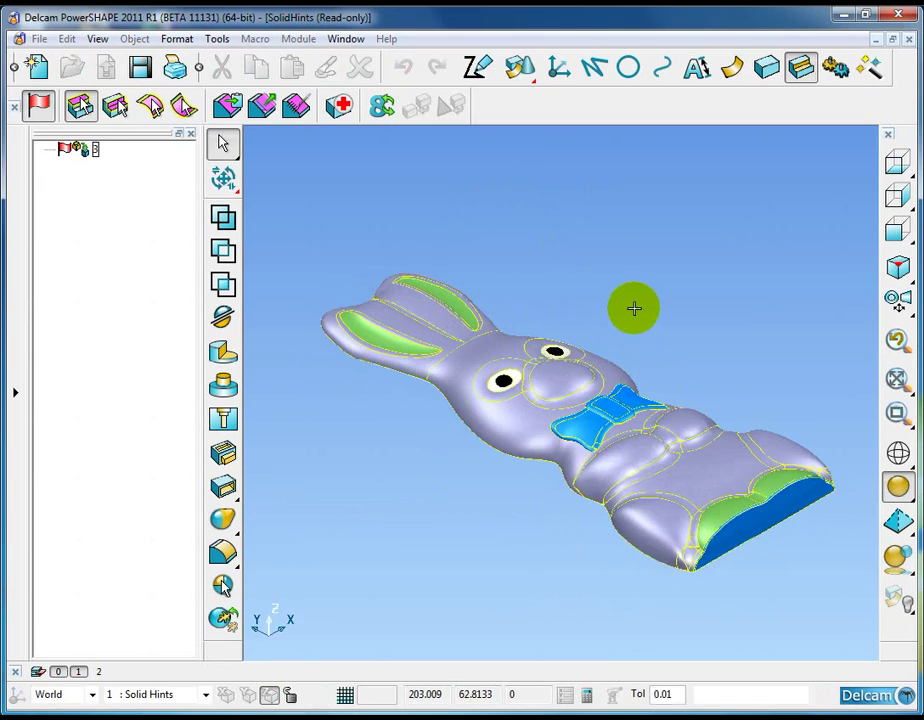
pyautogui.moveTo(629, 307)
pyautogui.mouseDown(button='middle')
pyautogui.moveTo(578, 357)
pyautogui.moveTo(615, 435)
pyautogui.moveTo(534, 295)
pyautogui.moveTo(590, 413)
pyautogui.moveTo(545, 440)
pyautogui.mouseUp(button='middle')
pyautogui.click(545, 440)
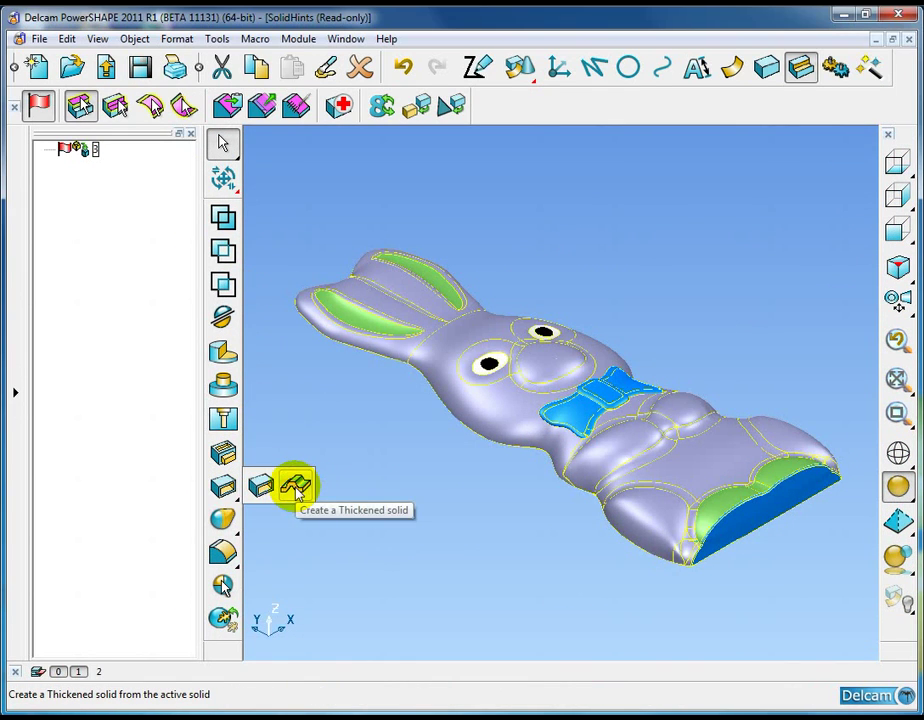
# Create a thickened solid from the bunny with thickness 2.
pyautogui.click(296, 487)
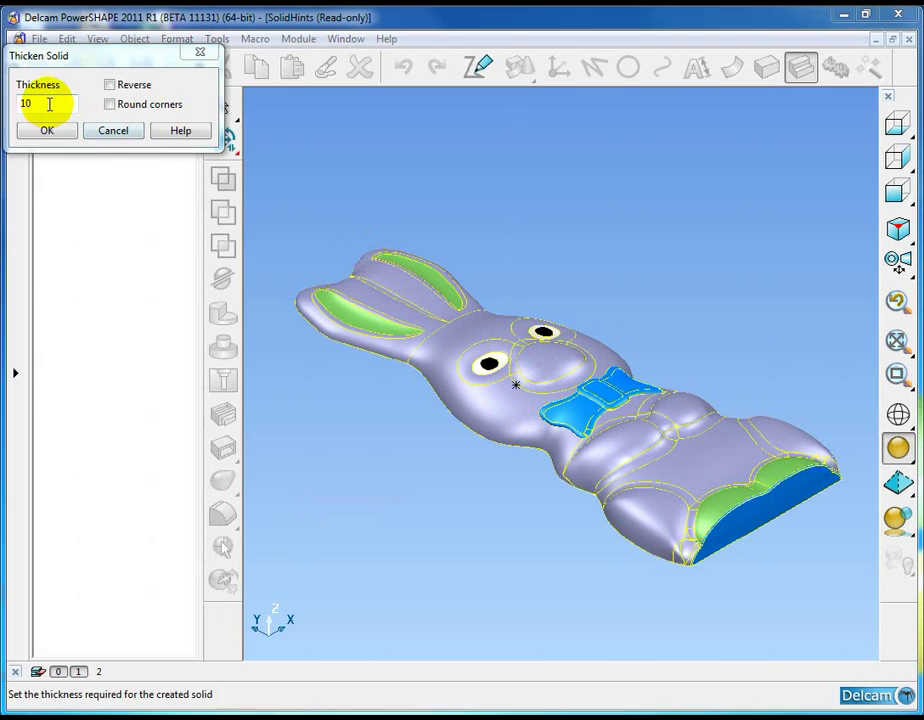
pyautogui.write('2')
pyautogui.click(46, 131)
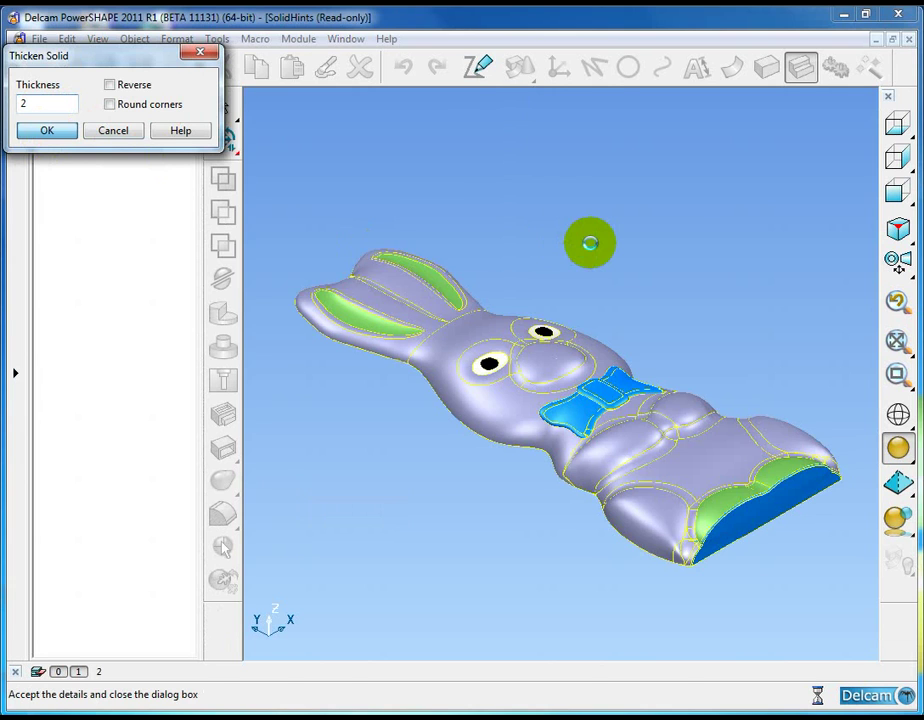
# Zoom in on the failure at Point 1, Face 1 and Face 2 from the fault report.
pyautogui.moveTo(674, 344); pyautogui.dragTo(540, 470, button='middle')
pyautogui.scroll(5, 604, 439)
pyautogui.scroll(5, 565, 441)
pyautogui.scroll(6, 538, 423)
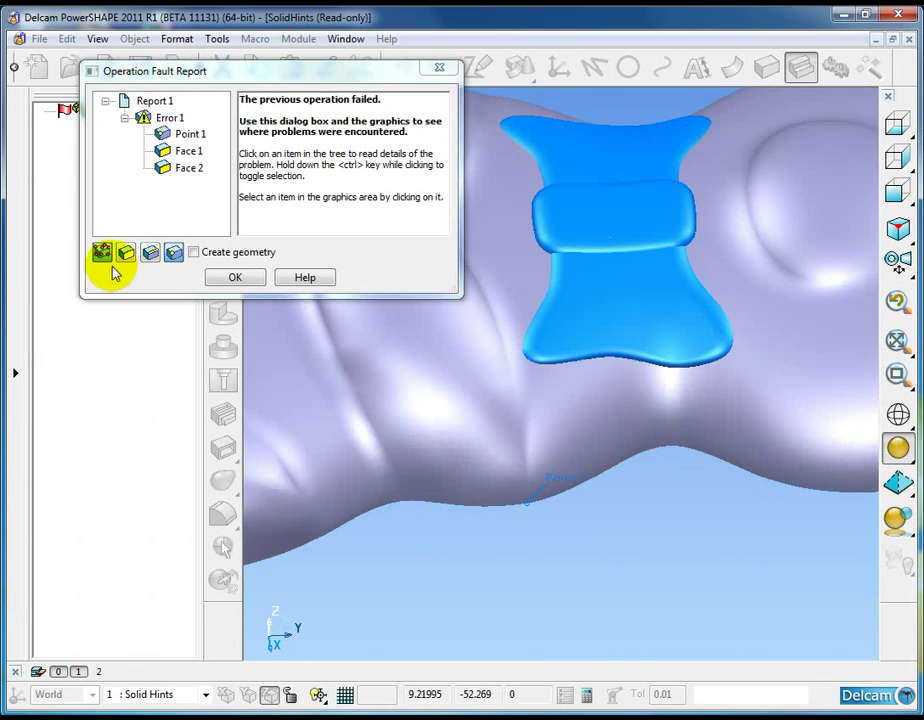
pyautogui.click(126, 256)
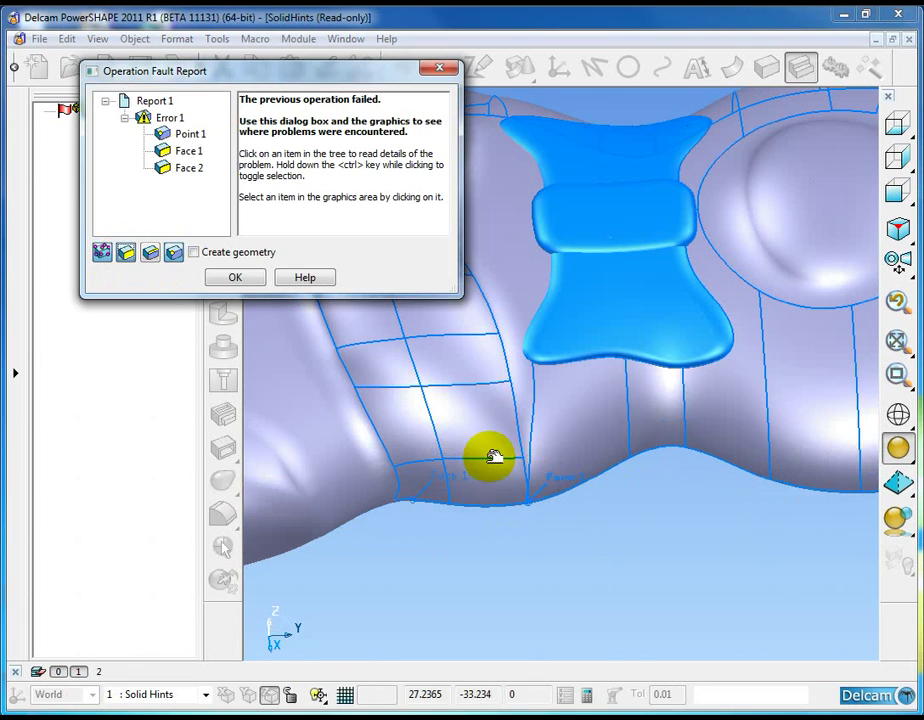
pyautogui.keyDown('ctrl'); pyautogui.keyDown('shift'); pyautogui.moveTo(485, 458); pyautogui.dragTo(585, 518, button='middle'); pyautogui.keyUp('shift'); pyautogui.keyUp('ctrl')
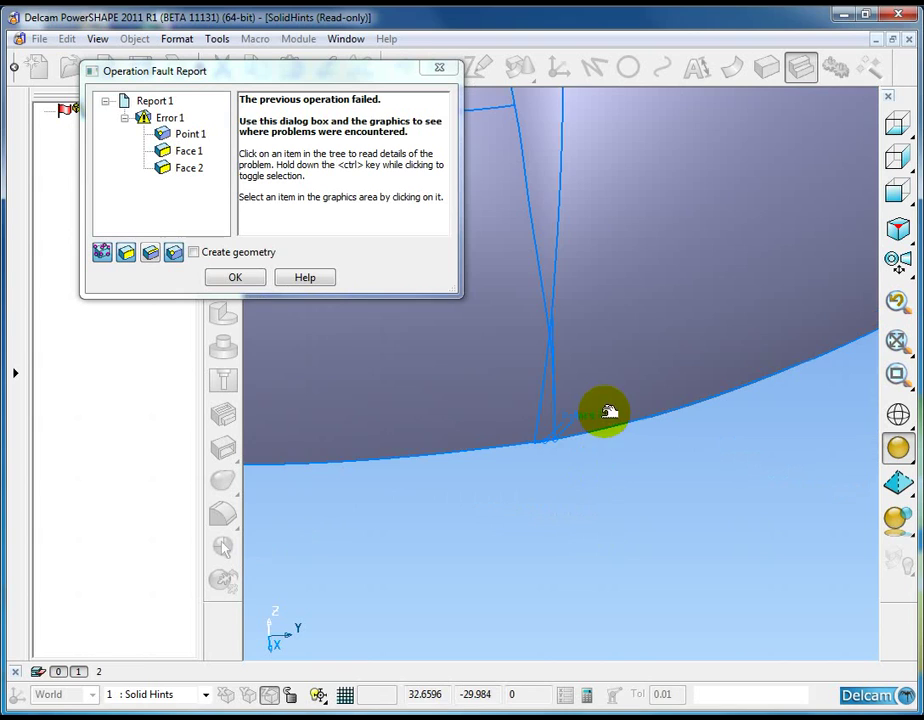
pyautogui.click(556, 422)
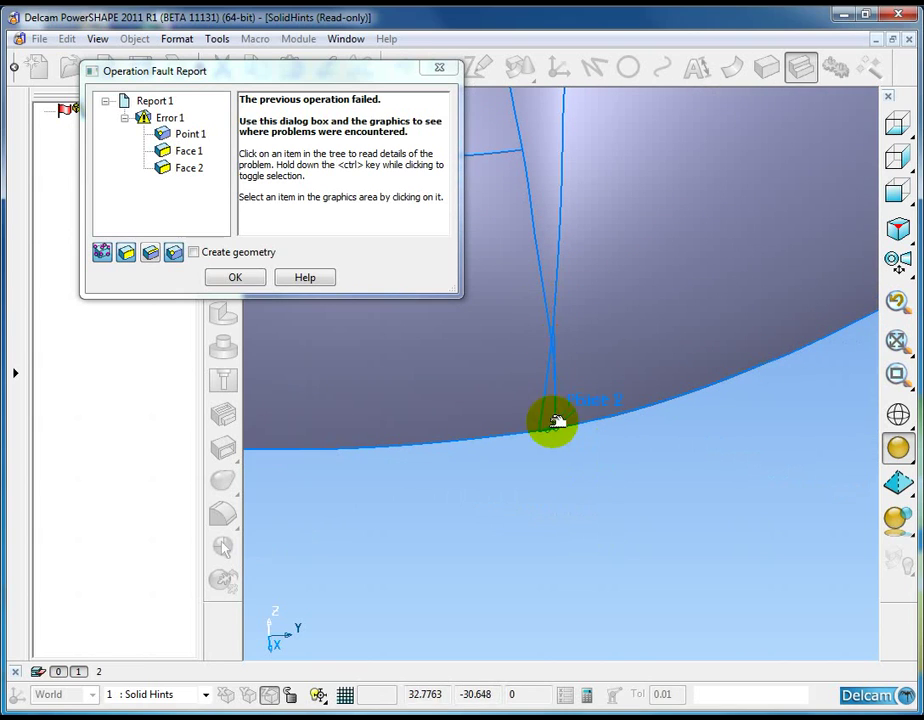
pyautogui.keyDown('ctrl'); pyautogui.keyDown('shift'); pyautogui.moveTo(511, 367); pyautogui.dragTo(600, 453, button='middle'); pyautogui.keyUp('shift'); pyautogui.keyUp('ctrl')
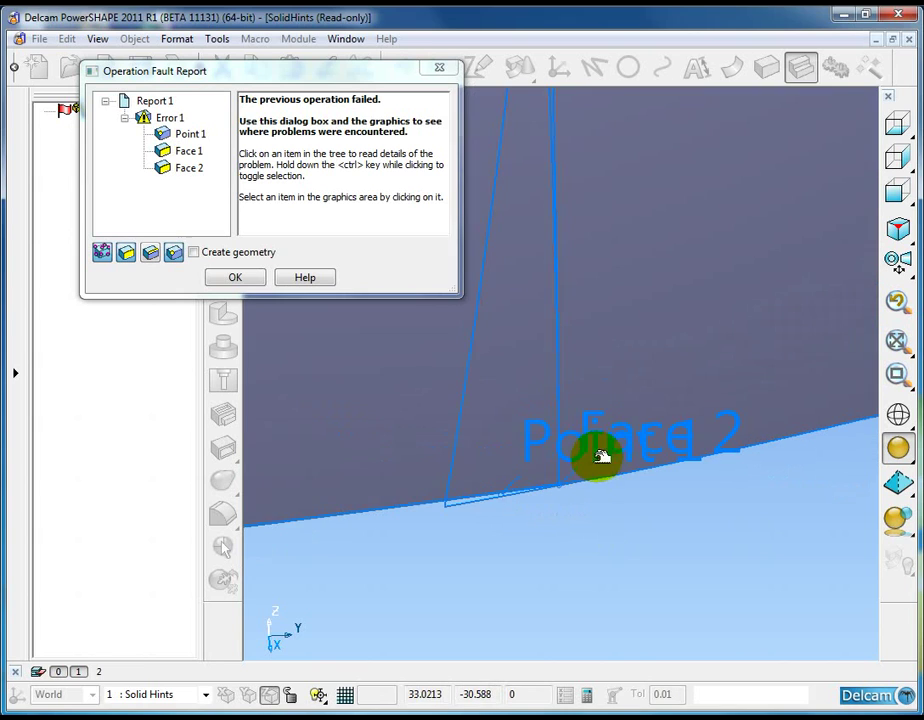
pyautogui.scroll(-5, 530, 400)
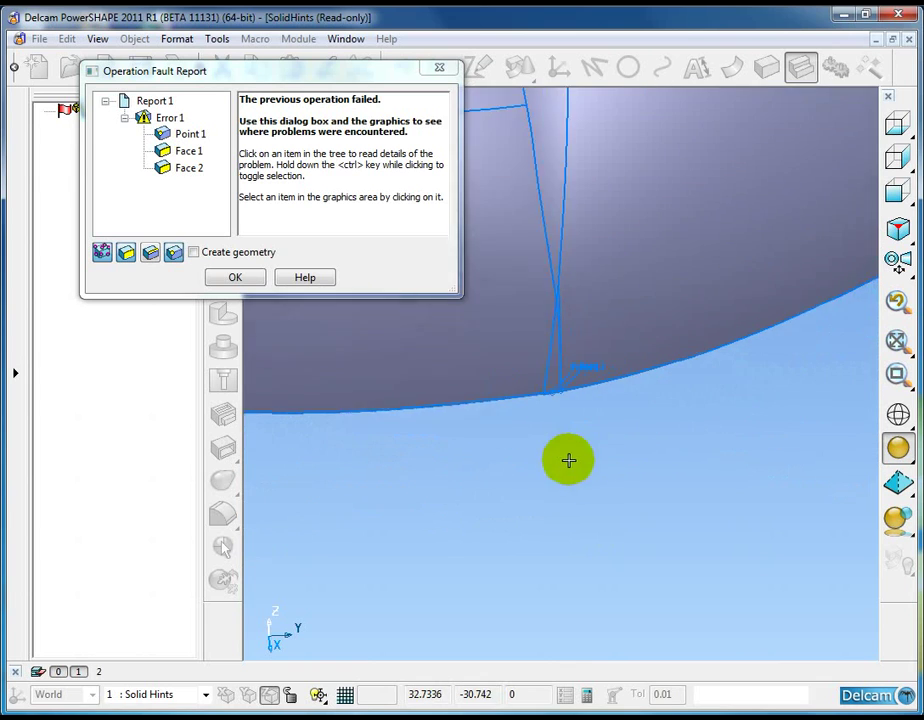
pyautogui.scroll(-5, 591, 514)
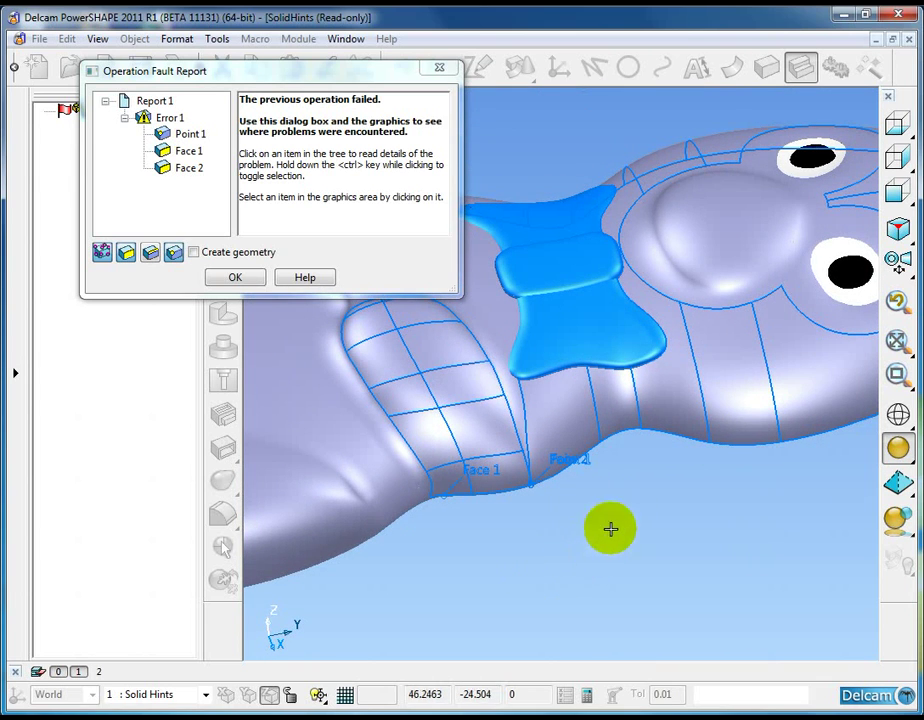
pyautogui.click(455, 502)
pyautogui.click(583, 519)
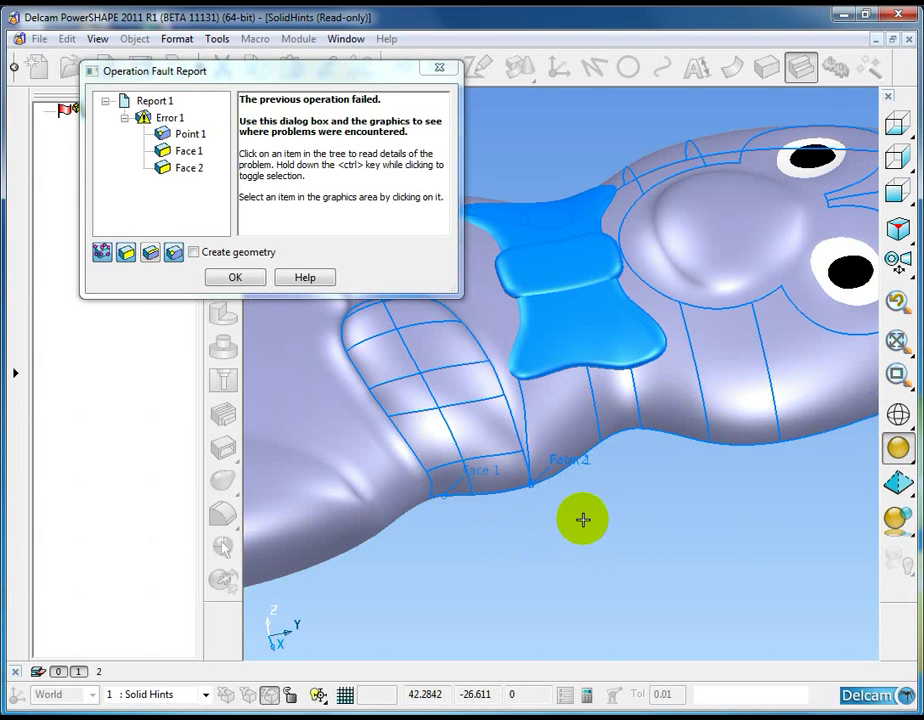
pyautogui.moveTo(585, 487)
pyautogui.mouseDown(button='middle')
pyautogui.moveTo(592, 516)
pyautogui.moveTo(572, 512)
pyautogui.mouseUp(button='middle')
# Close the fault report and run Solid Doctor on the handle-shaped solid.
pyautogui.click(238, 278)
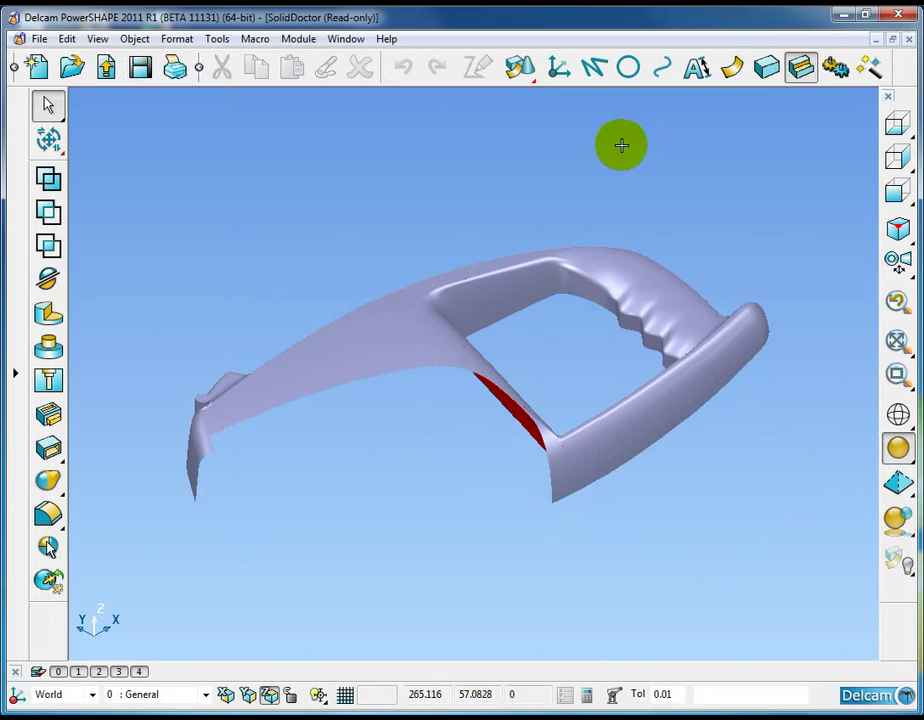
pyautogui.click(511, 263)
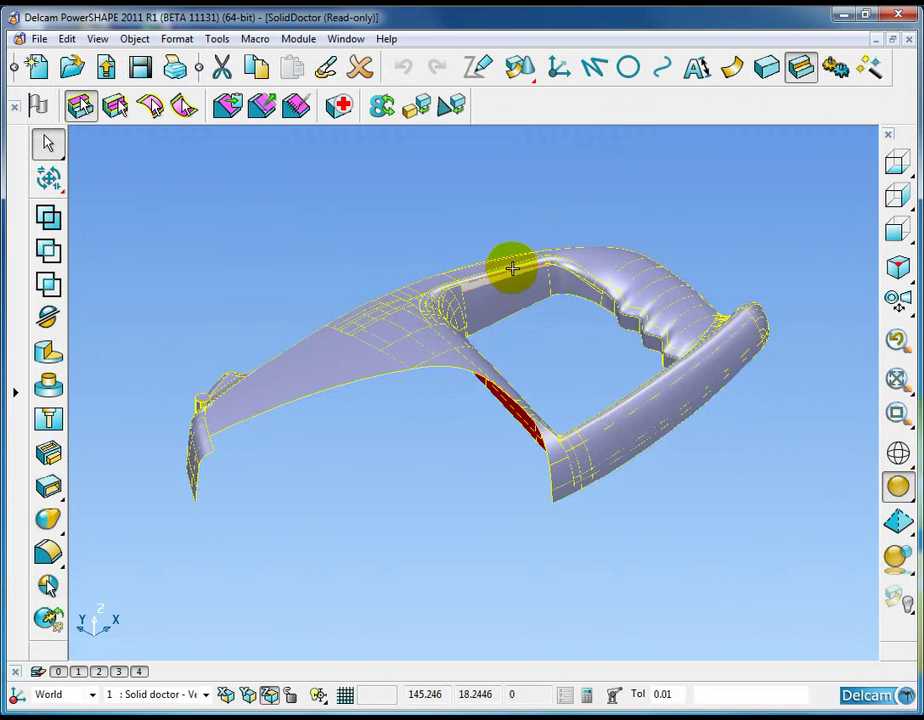
pyautogui.moveTo(512, 204); pyautogui.dragTo(503, 464, button='middle')
pyautogui.moveTo(316, 330); pyautogui.dragTo(402, 348, button='middle')
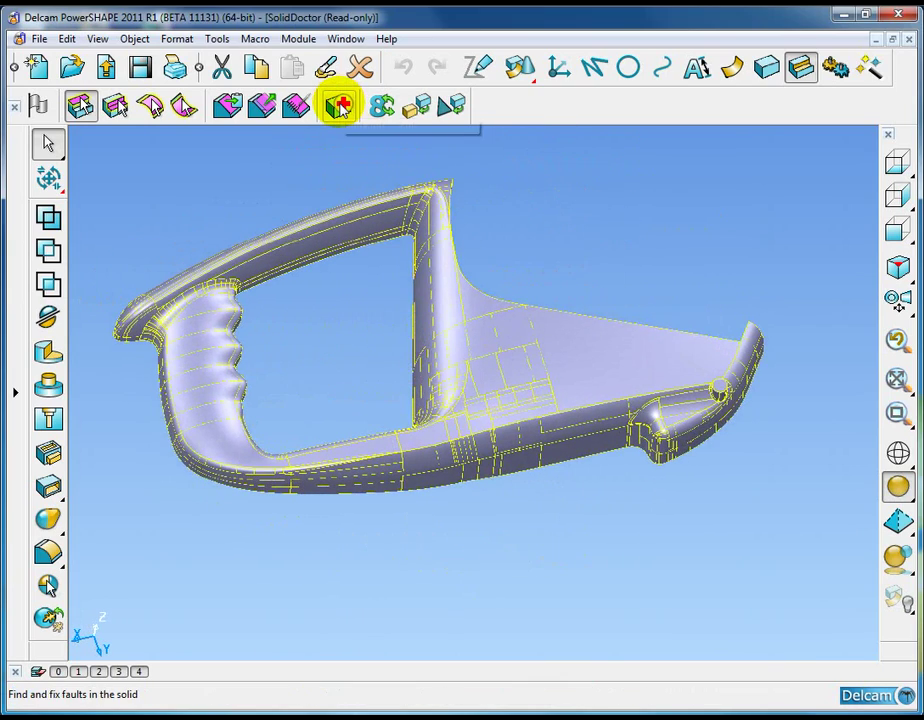
pyautogui.click(341, 106)
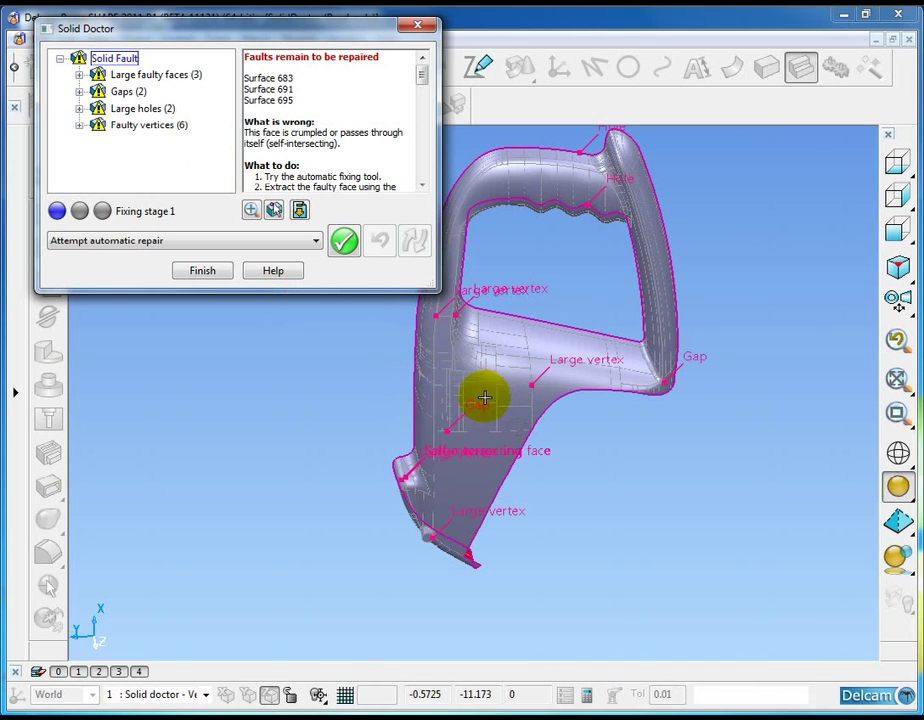
# Zoom in on the large-vertex fault on the surface.
pyautogui.scroll(3, 509, 396)
pyautogui.scroll(-2, 433, 388)
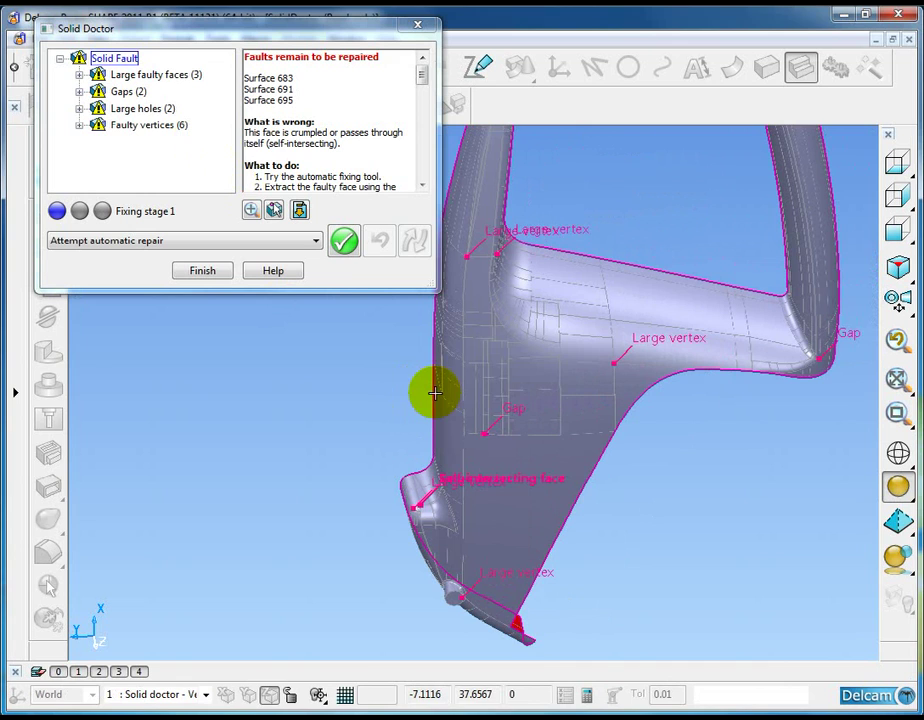
pyautogui.scroll(3, 509, 262)
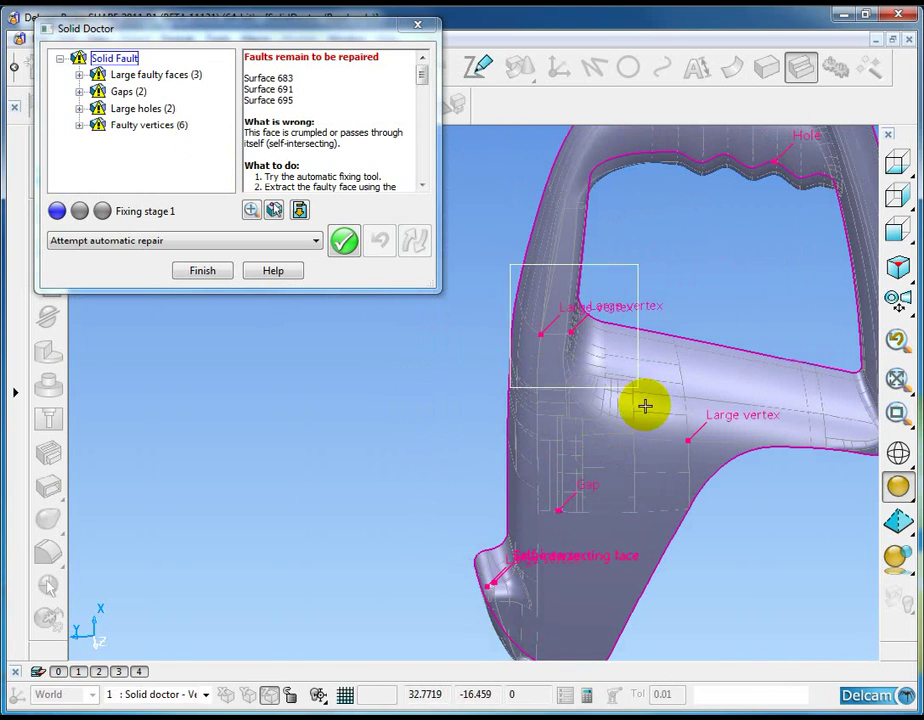
pyautogui.scroll(2, 532, 494)
pyautogui.scroll(2, 532, 494)
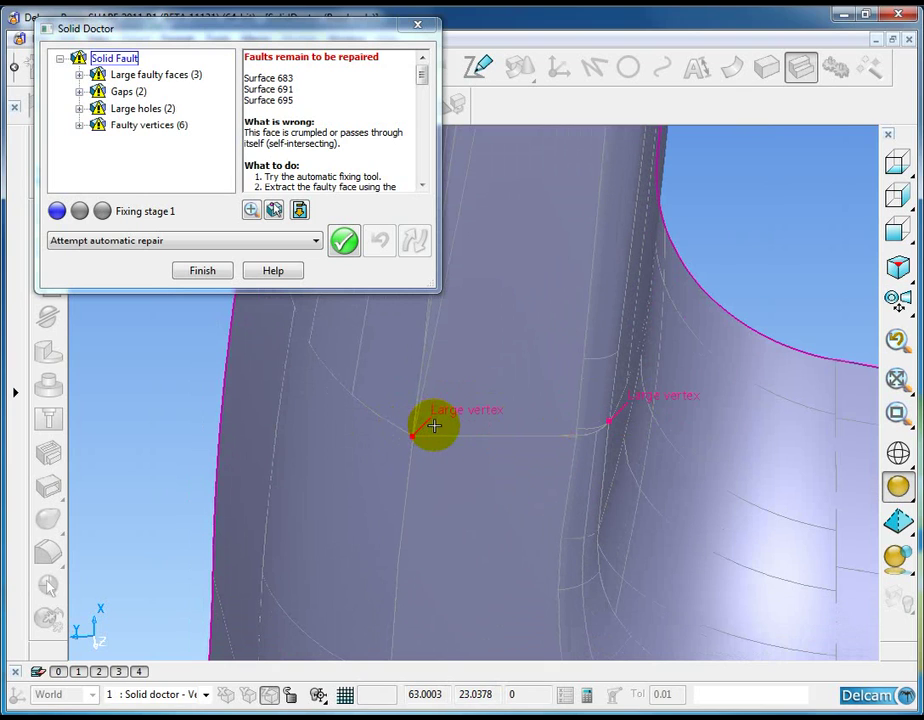
pyautogui.keyDown('shift'); pyautogui.moveTo(491, 501); pyautogui.dragTo(588, 491, button='middle'); pyautogui.keyUp('shift')
pyautogui.scroll(2, 588, 491)
# Repair large-tolerance Vertex 4 with the Replace vertex operation.
pyautogui.click(526, 440)
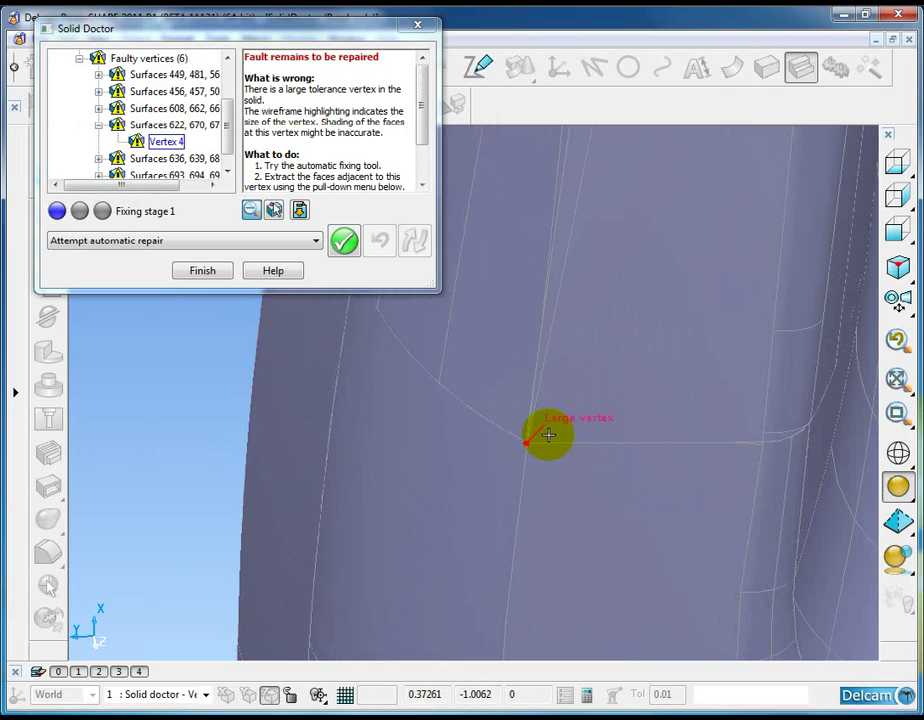
pyautogui.click(316, 240)
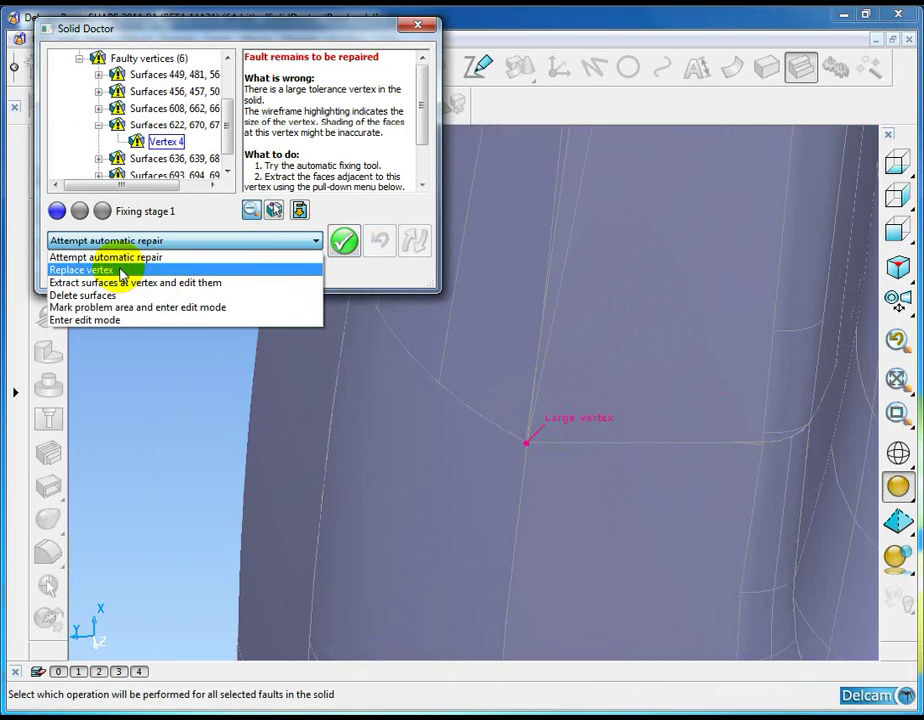
pyautogui.click(127, 271)
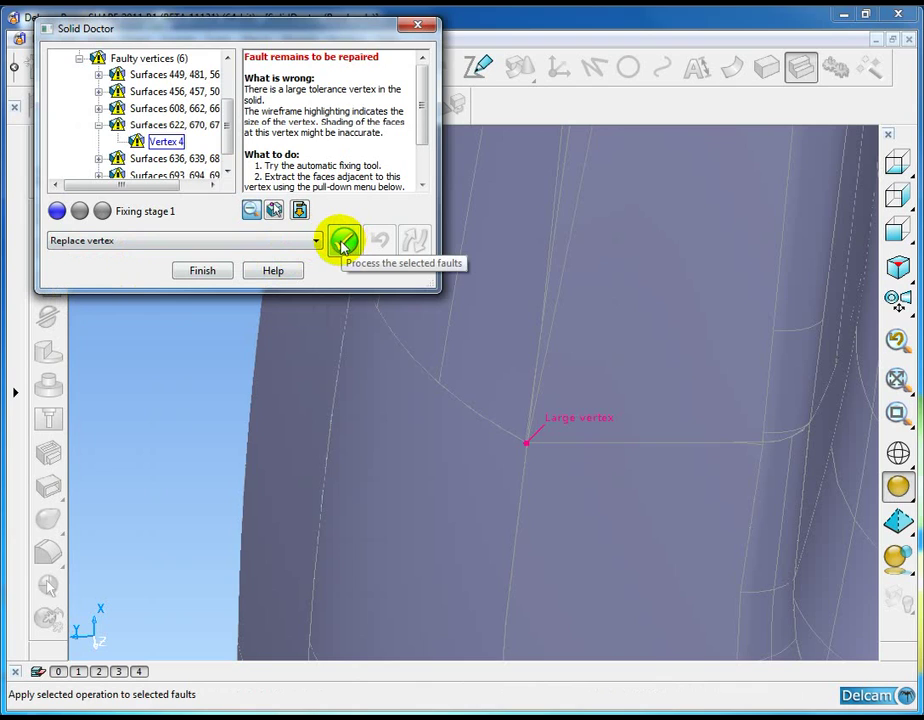
pyautogui.click(343, 243)
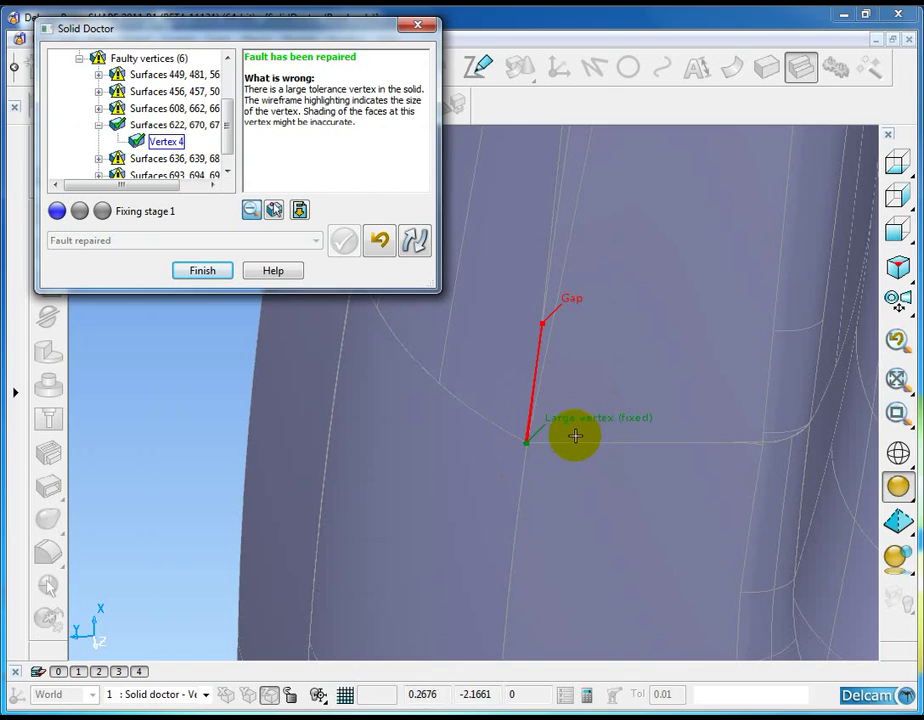
pyautogui.scroll(5, 577, 430)
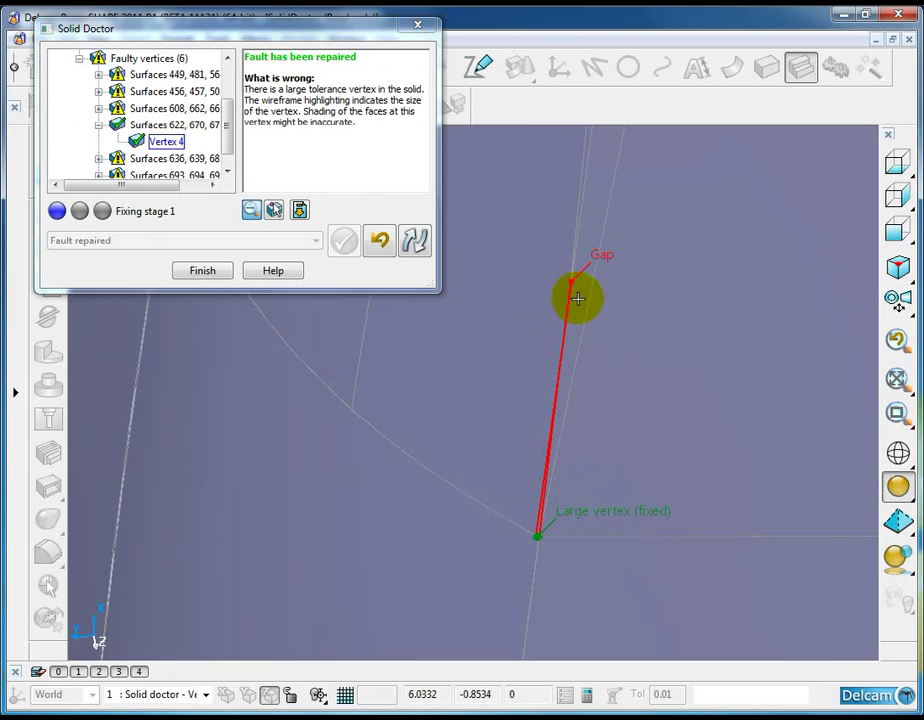
# Heal Gap 3 with Link and heal edge across gap, then re-check the solid.
pyautogui.click(551, 435)
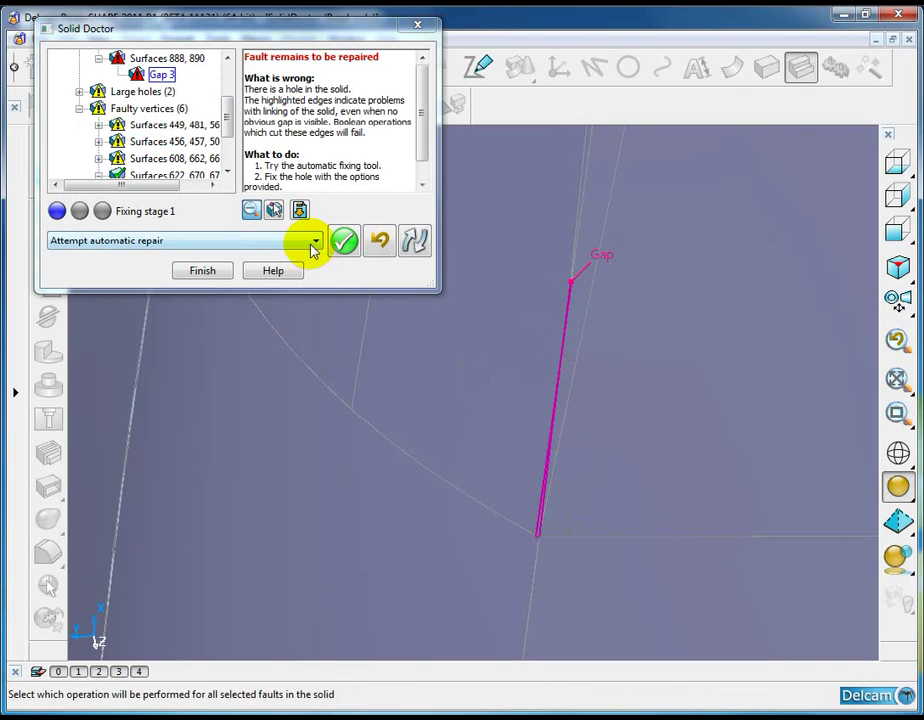
pyautogui.click(316, 240)
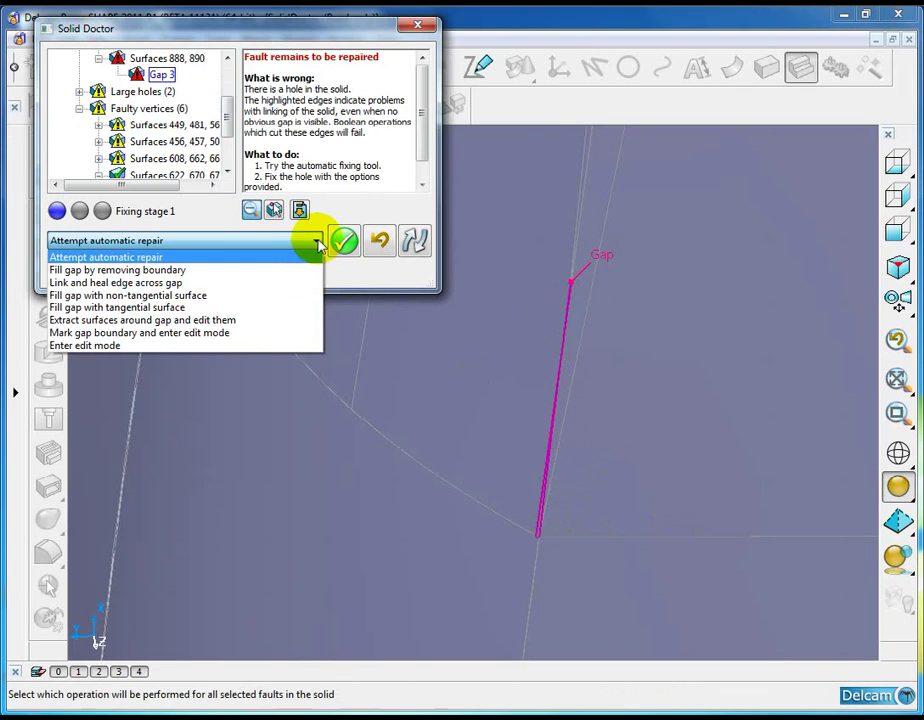
pyautogui.click(190, 283)
pyautogui.click(344, 240)
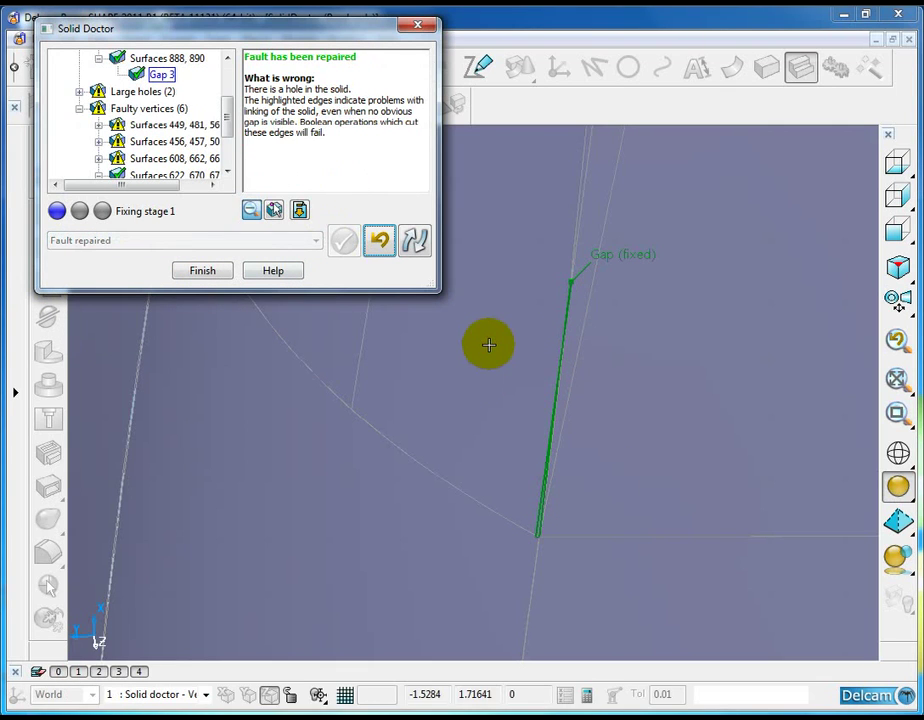
pyautogui.click(414, 240)
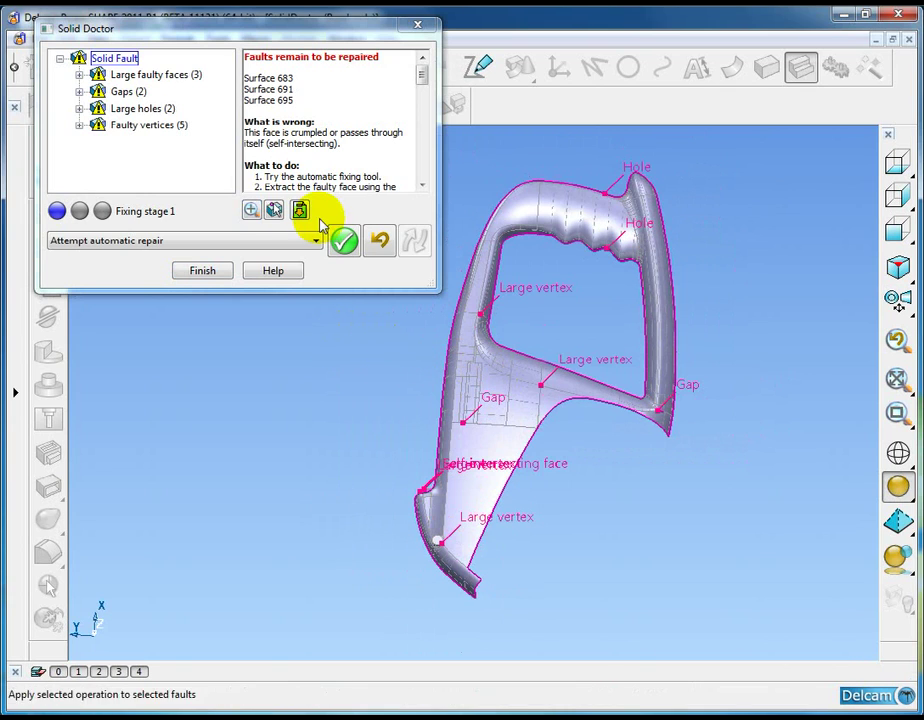
# Save the solid as Parasolid file 'Demo' on Backupdata (E:).
pyautogui.click(272, 30)
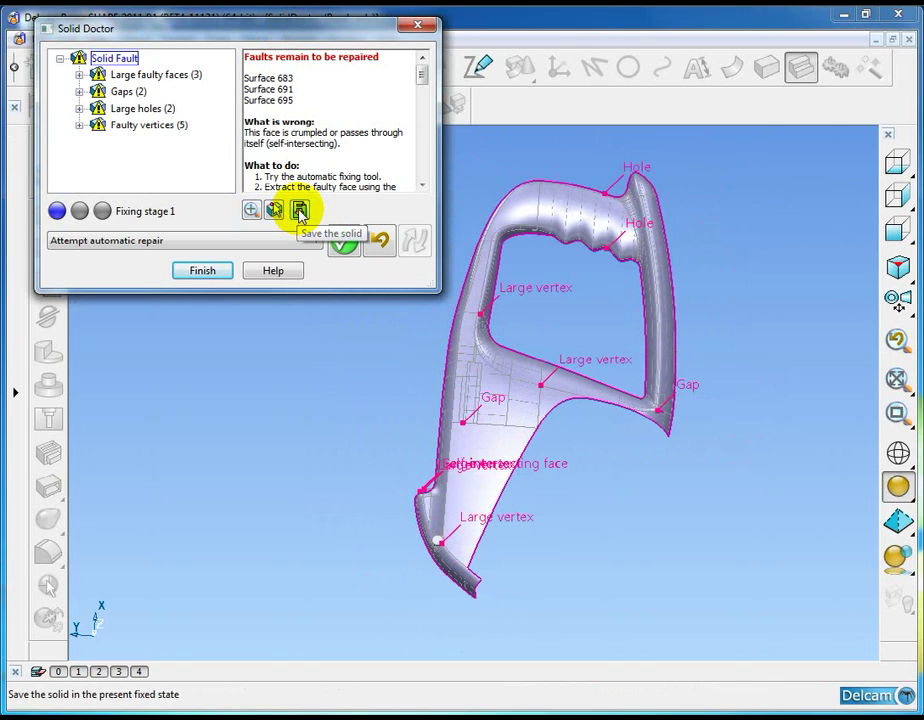
pyautogui.click(300, 213)
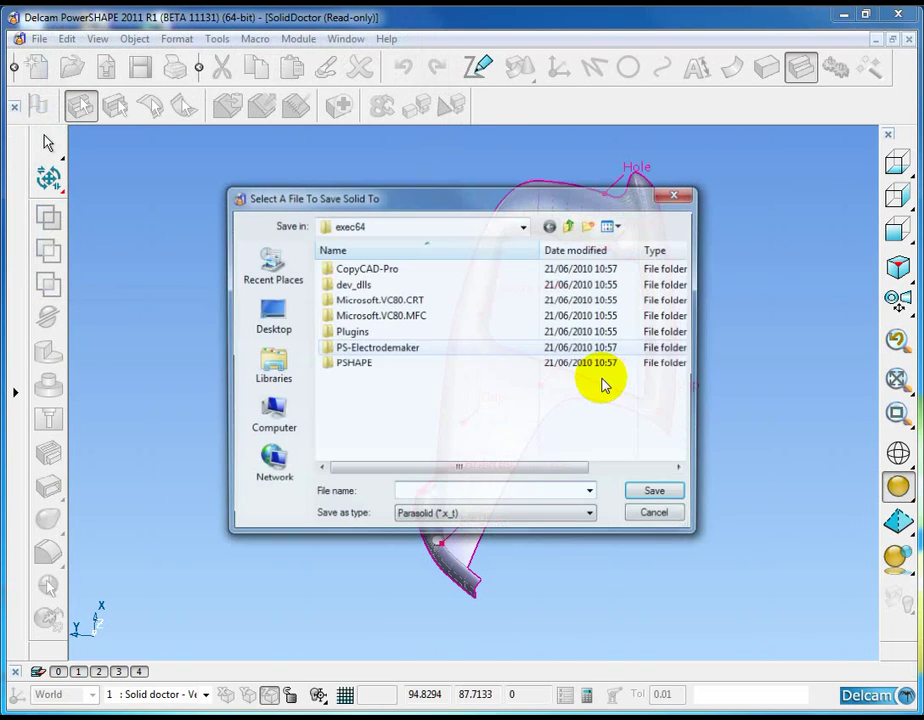
pyautogui.moveTo(463, 217); pyautogui.dragTo(392, 189)
pyautogui.click(452, 196)
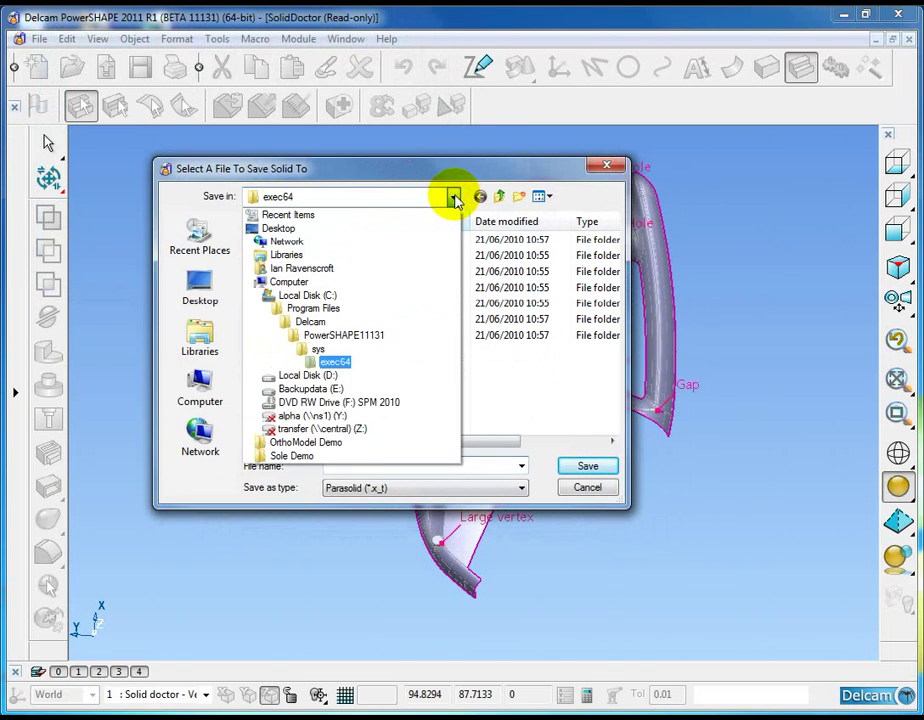
pyautogui.click(336, 390)
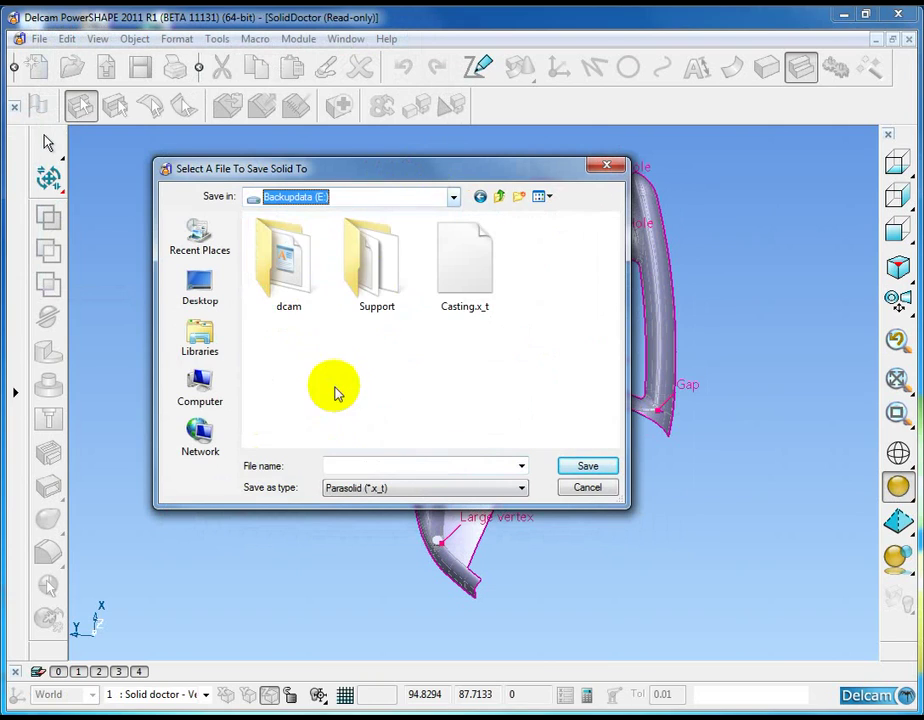
pyautogui.click(388, 463)
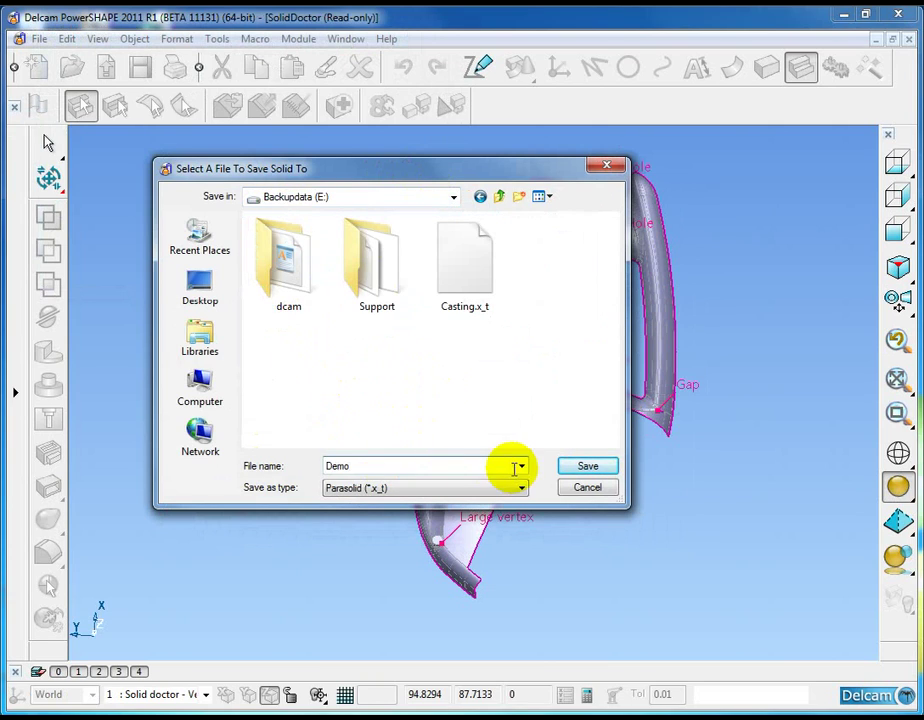
pyautogui.click(590, 467)
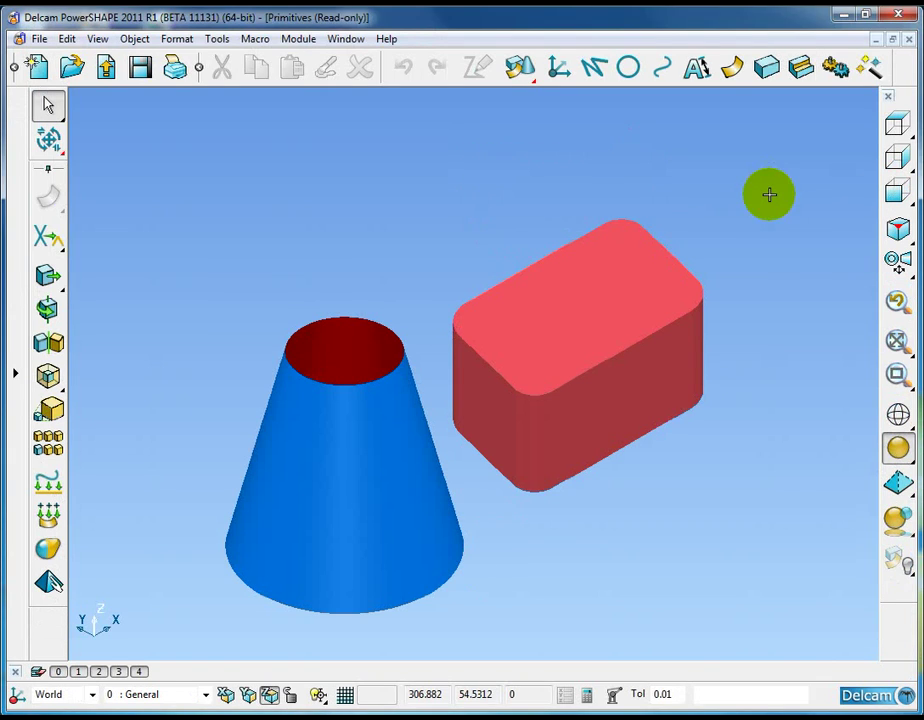
# Orbit the Primitives model to a side view and select the cone, then the red box.
pyautogui.moveTo(449, 276); pyautogui.dragTo(445, 237, button='middle')
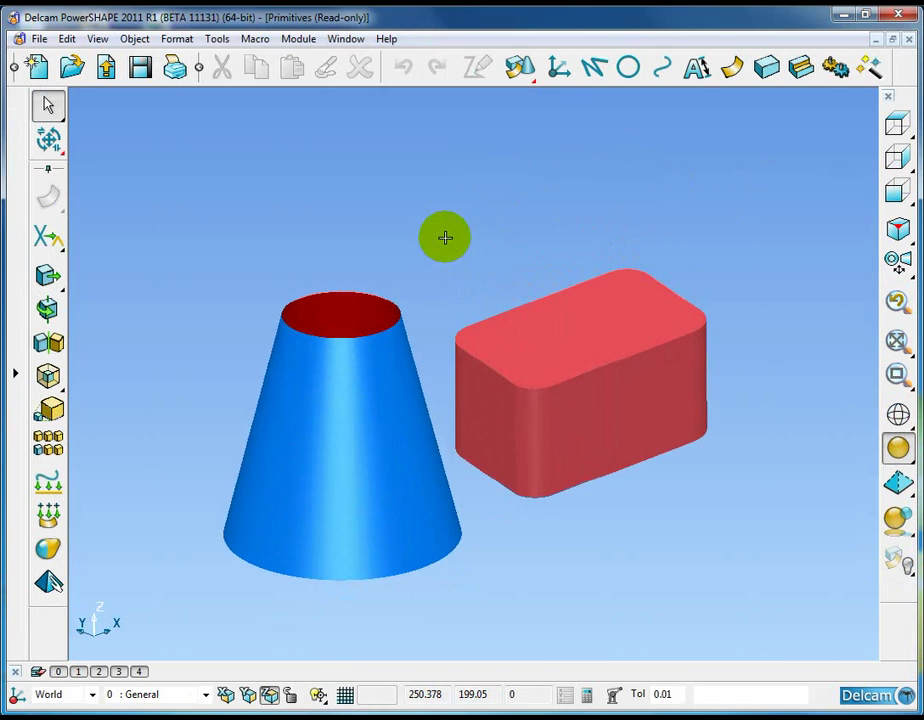
pyautogui.moveTo(445, 237); pyautogui.dragTo(468, 249, button='middle')
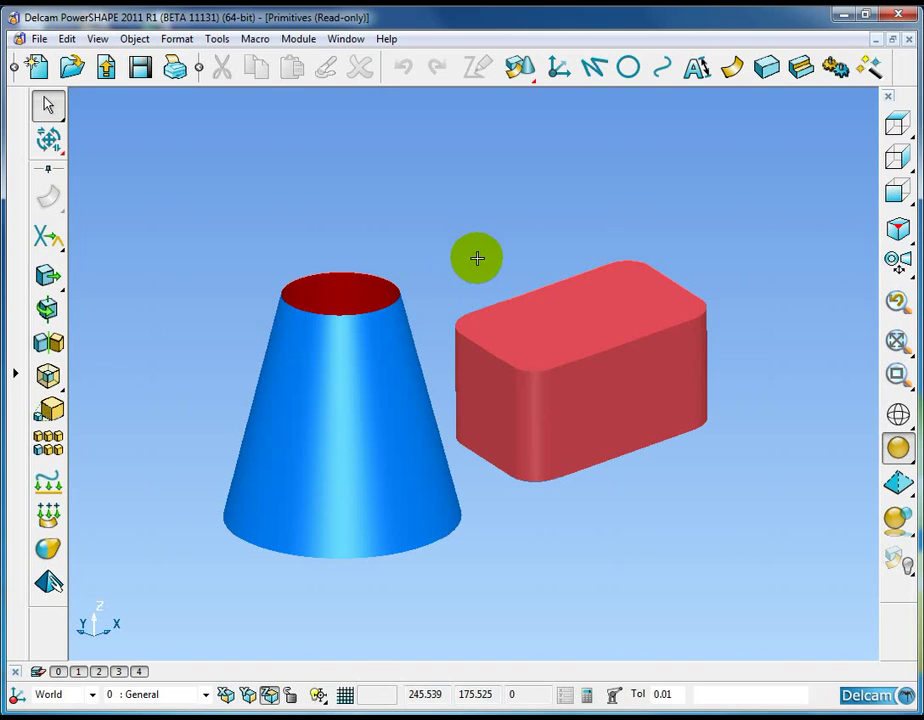
pyautogui.moveTo(641, 441); pyautogui.dragTo(327, 408, button='middle')
pyautogui.click(320, 406)
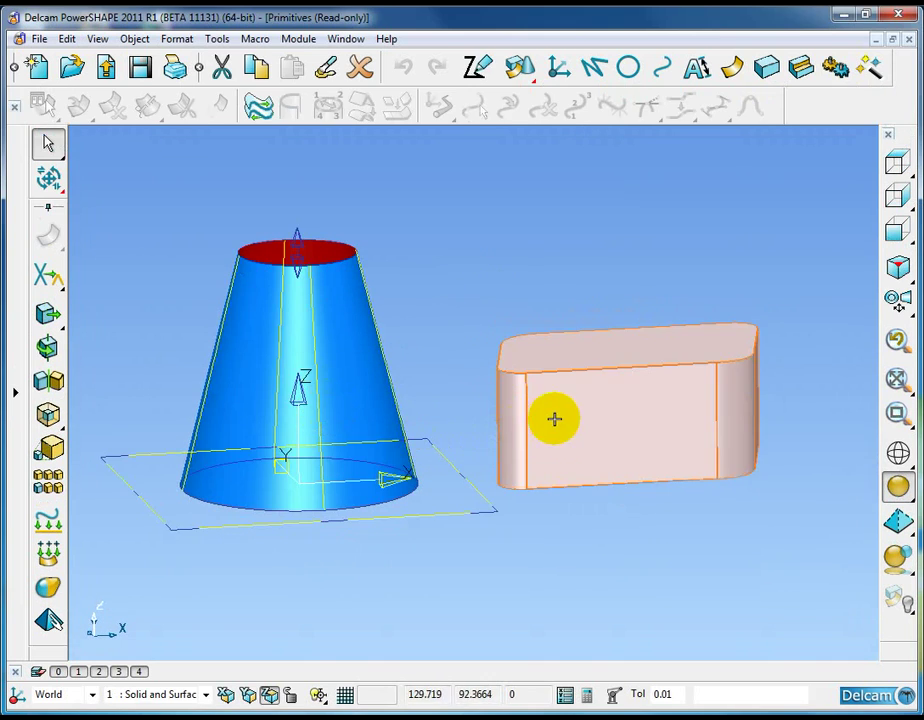
pyautogui.click(554, 419)
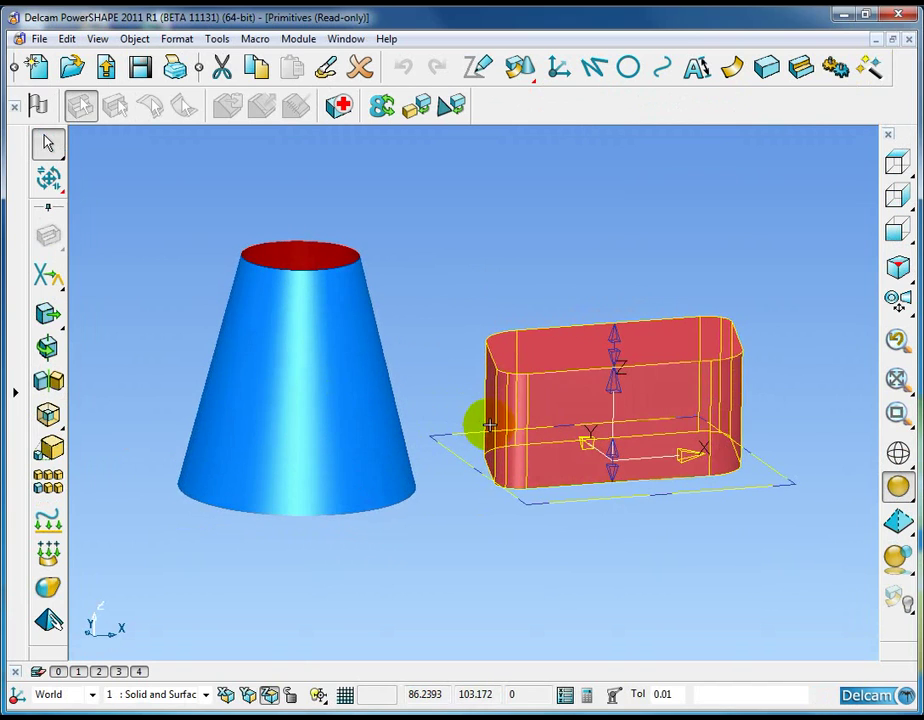
# Redefine the cone by base radius 50 and a 15° angle, then select the red box.
pyautogui.doubleClick(349, 377)
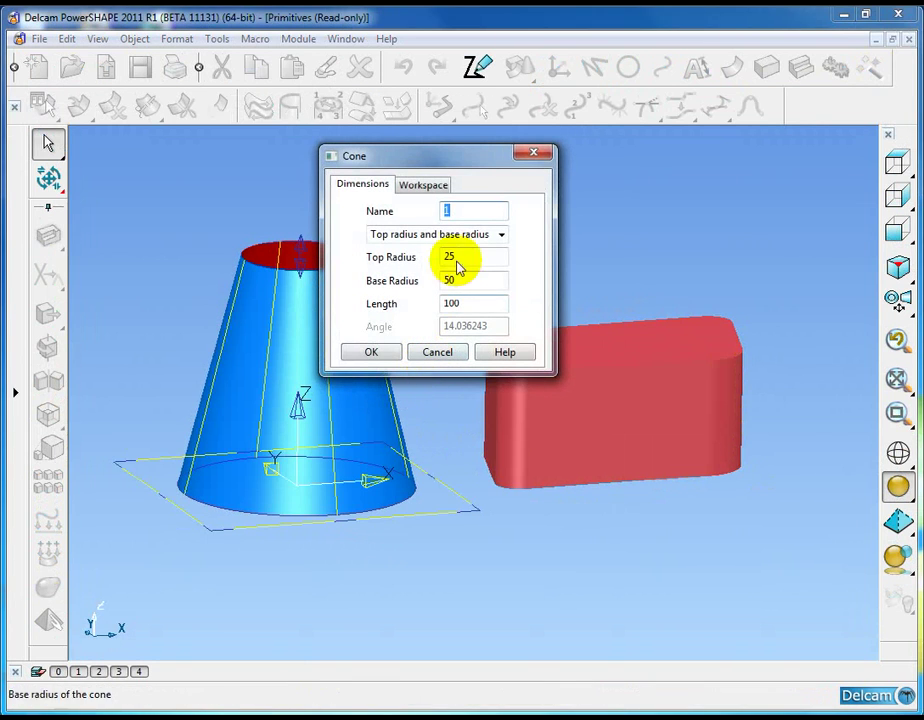
pyautogui.moveTo(457, 158); pyautogui.dragTo(246, 110)
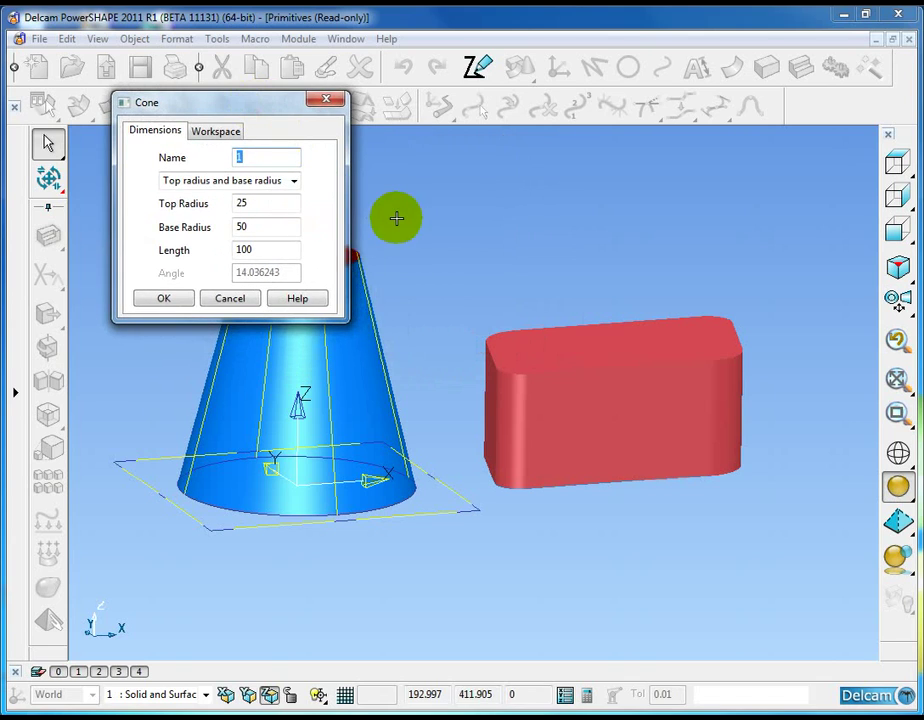
pyautogui.click(294, 181)
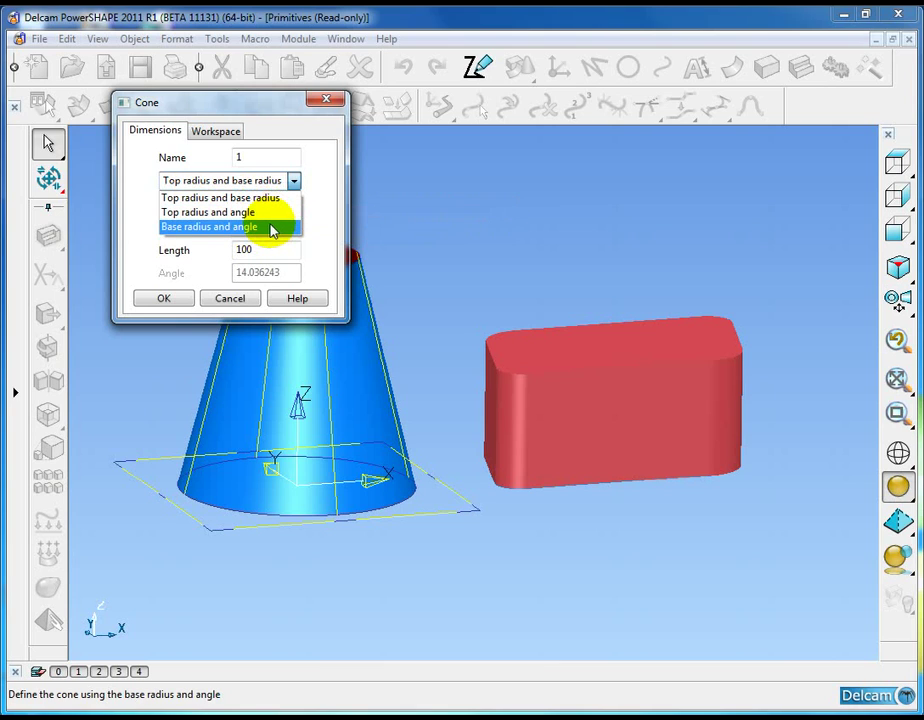
pyautogui.click(268, 228)
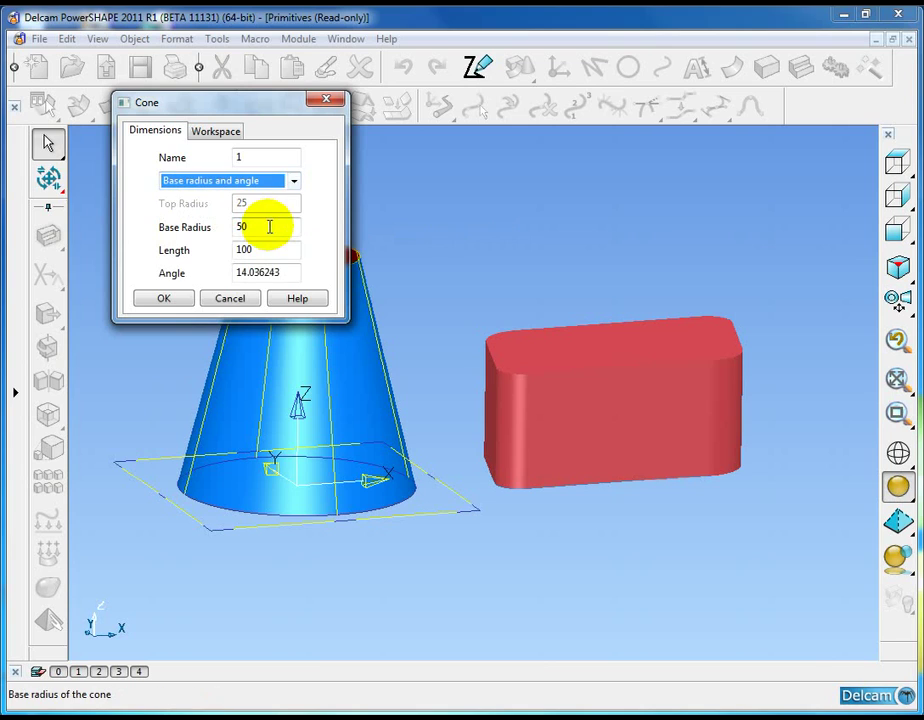
pyautogui.click(269, 228)
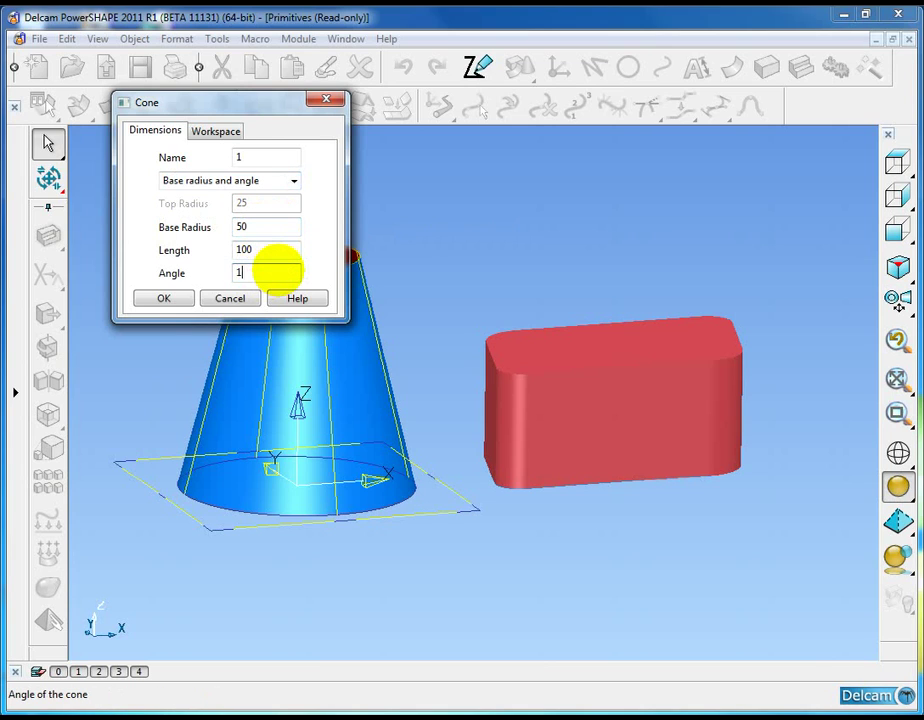
pyautogui.click(284, 249)
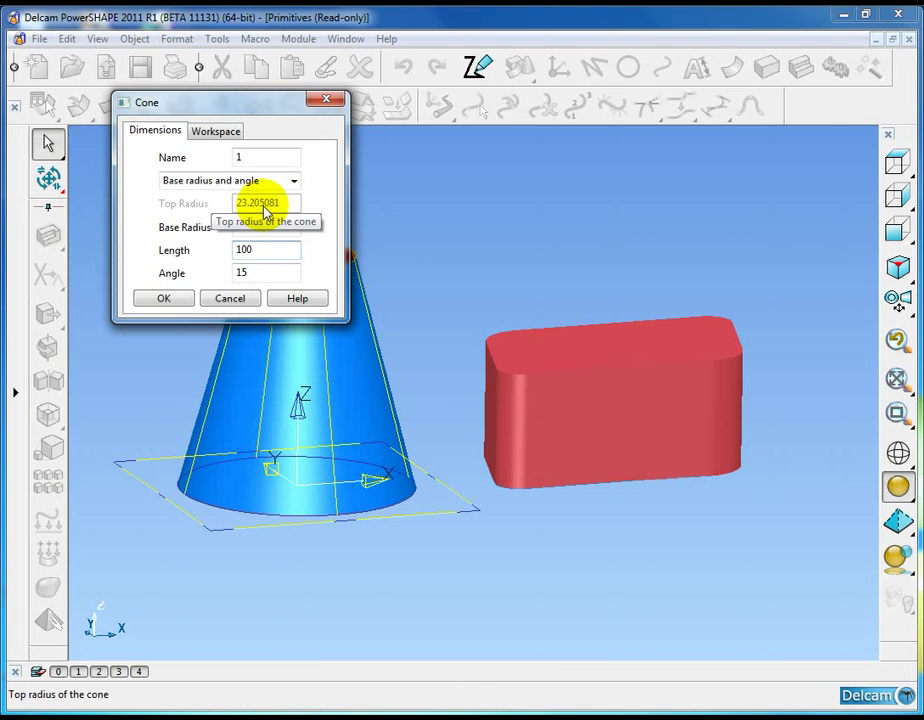
pyautogui.click(166, 298)
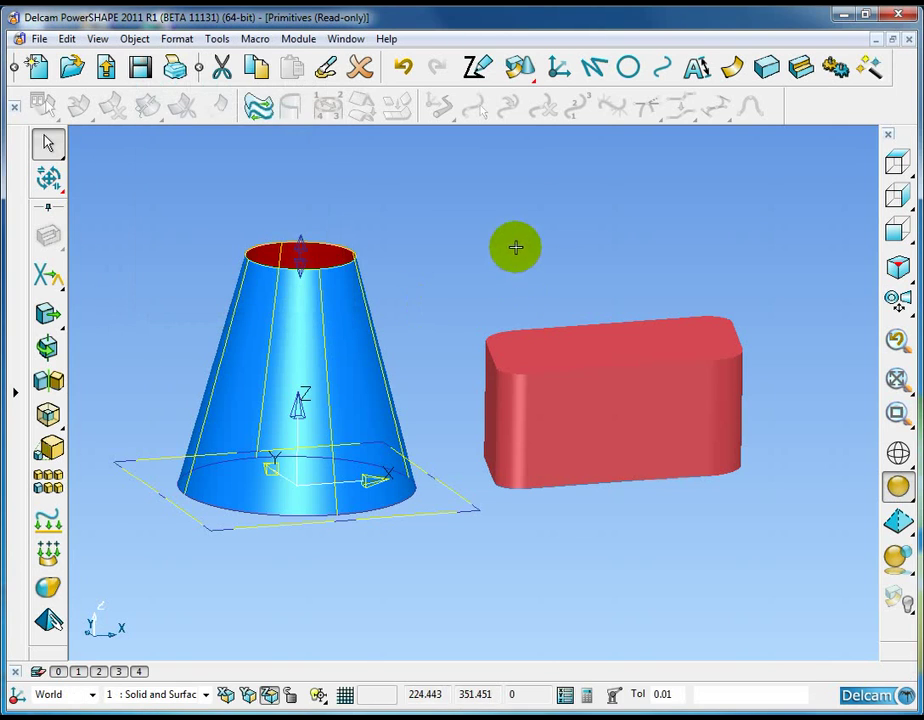
pyautogui.click(615, 411)
pyautogui.click(585, 403)
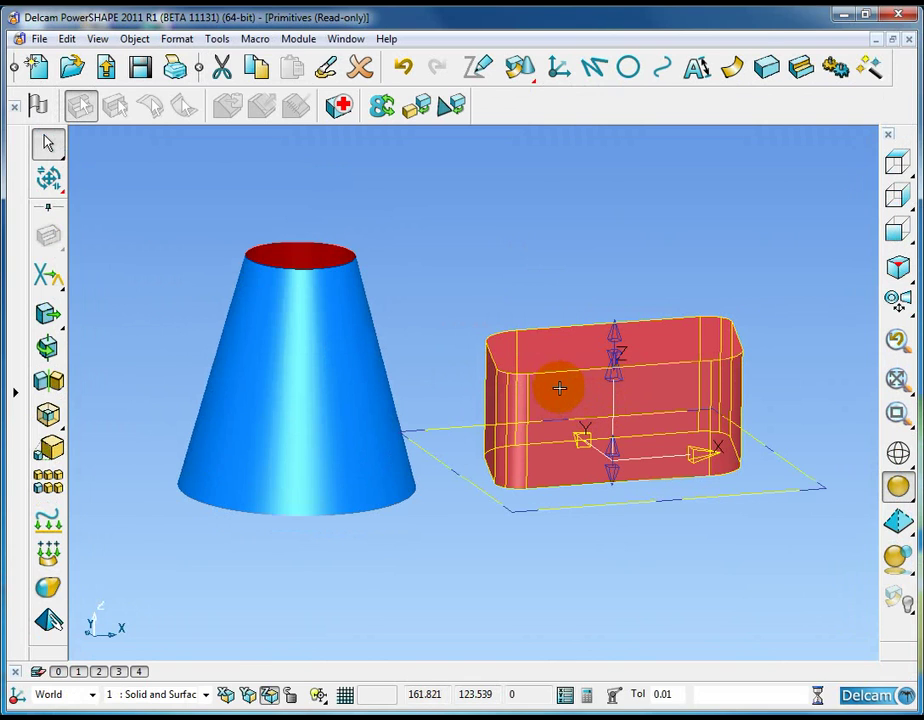
# Give the extrusion a Direction 1 draft of 10 and a Direction 2 length of 20 with its own draft.
pyautogui.doubleClick(559, 388)
pyautogui.moveTo(415, 255); pyautogui.dragTo(284, 212)
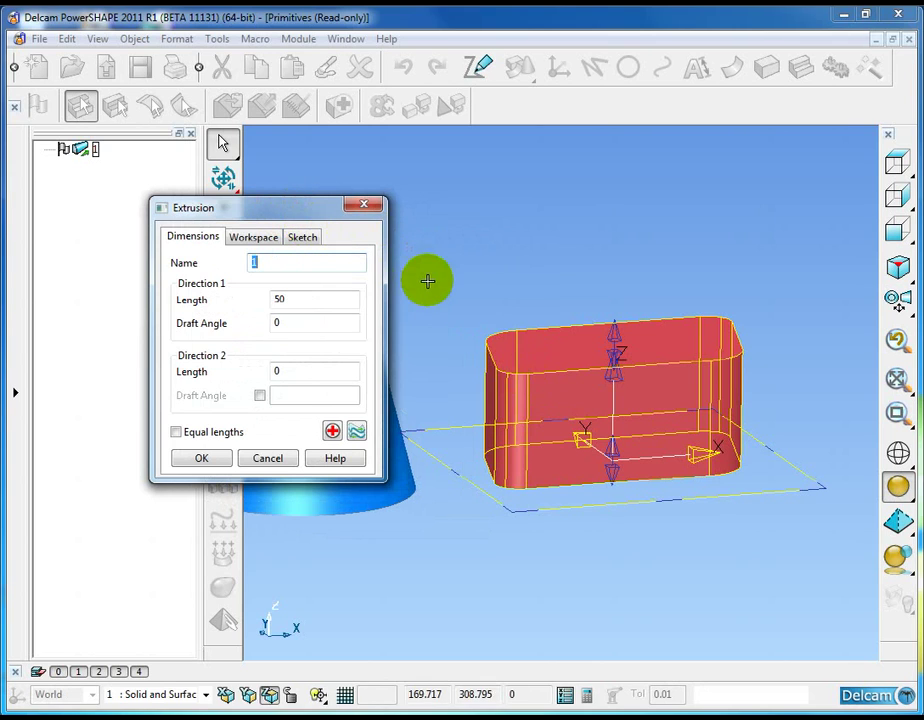
pyautogui.doubleClick(306, 297)
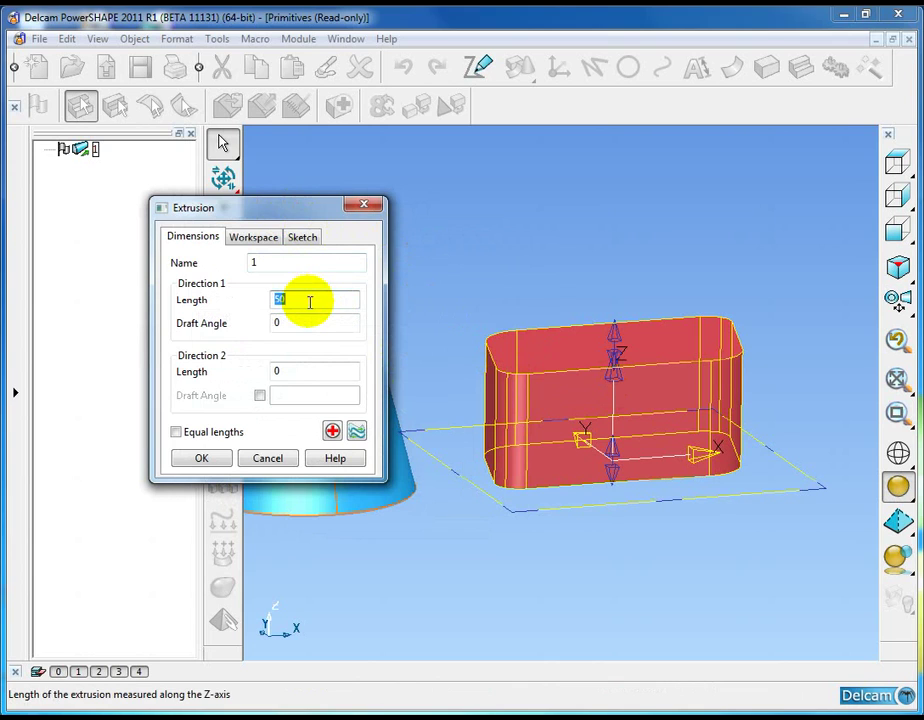
pyautogui.doubleClick(304, 322)
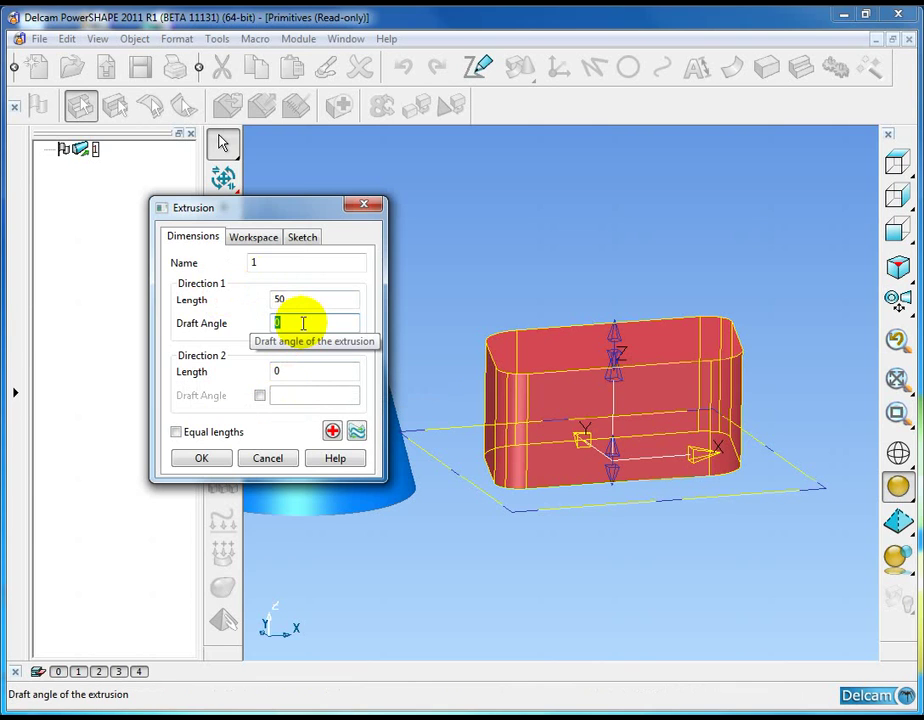
pyautogui.write('0')
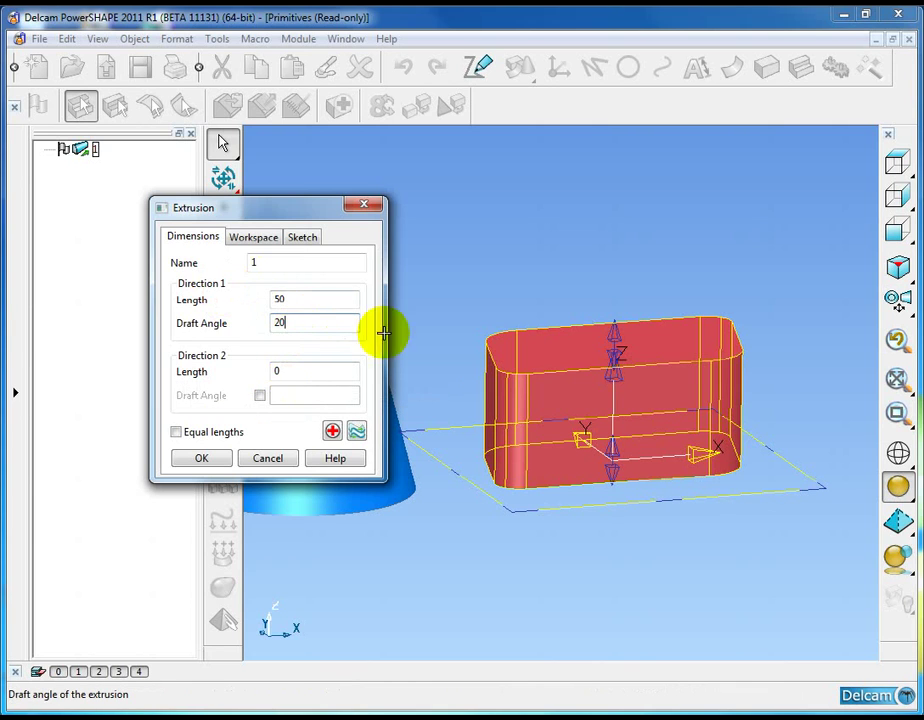
pyautogui.doubleClick(329, 320)
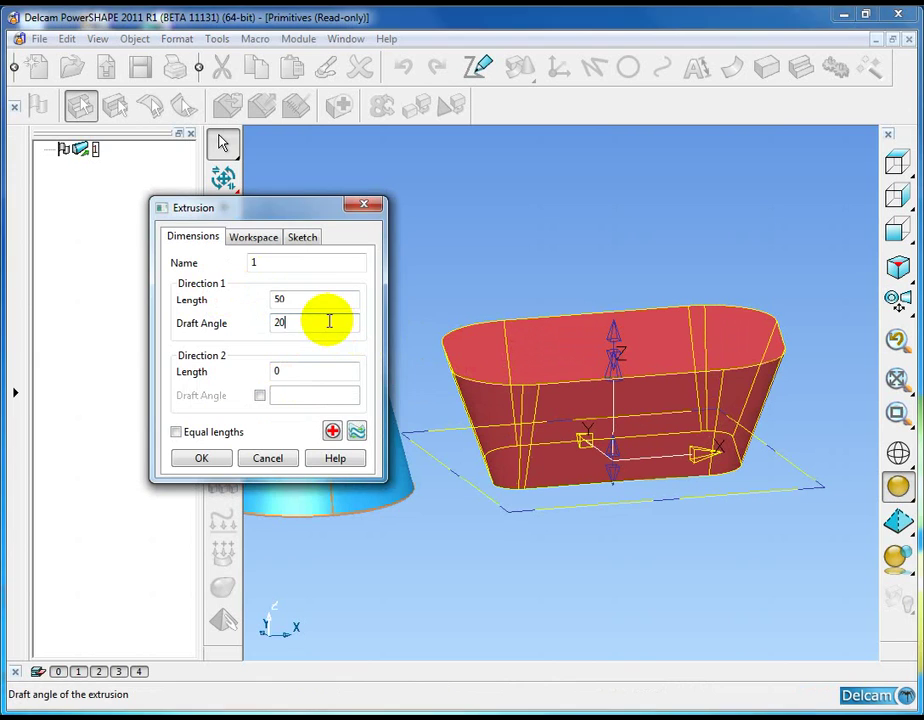
pyautogui.write('10')
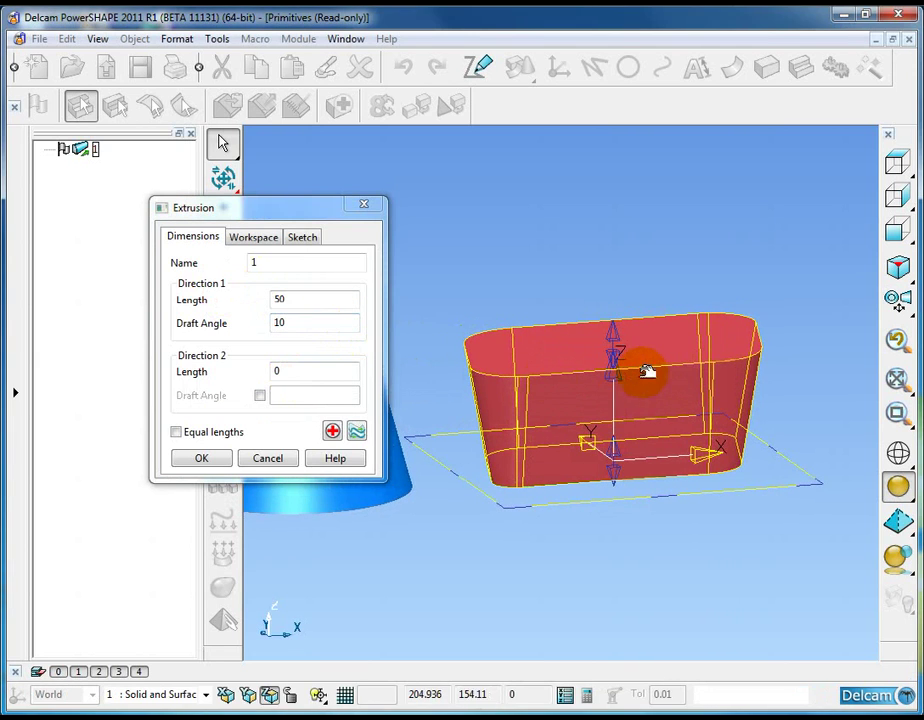
pyautogui.doubleClick(333, 372)
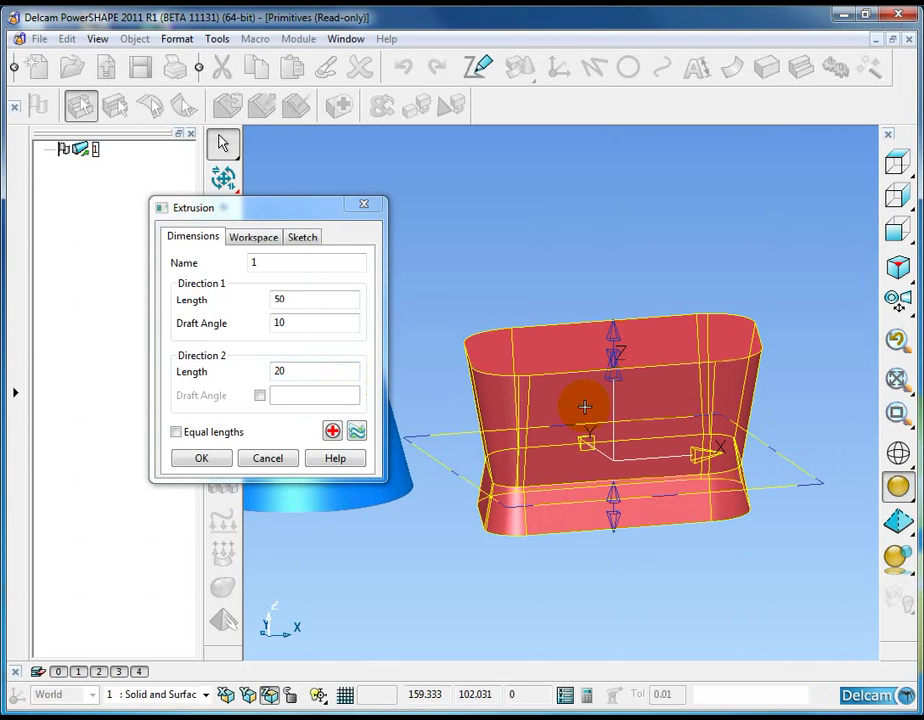
pyautogui.click(260, 395)
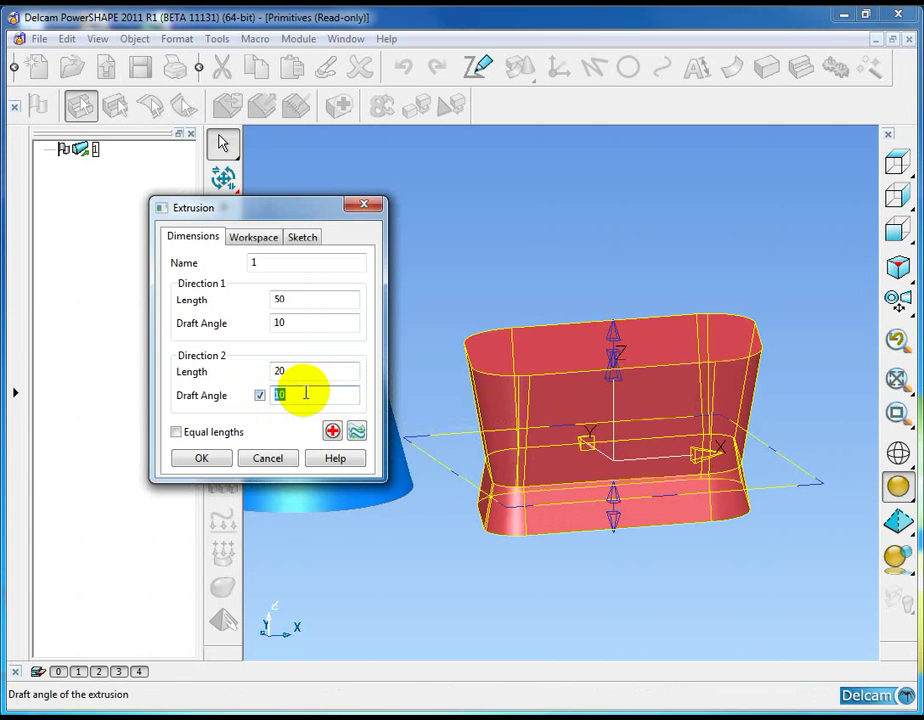
pyautogui.moveTo(594, 478); pyautogui.dragTo(604, 514, button='middle')
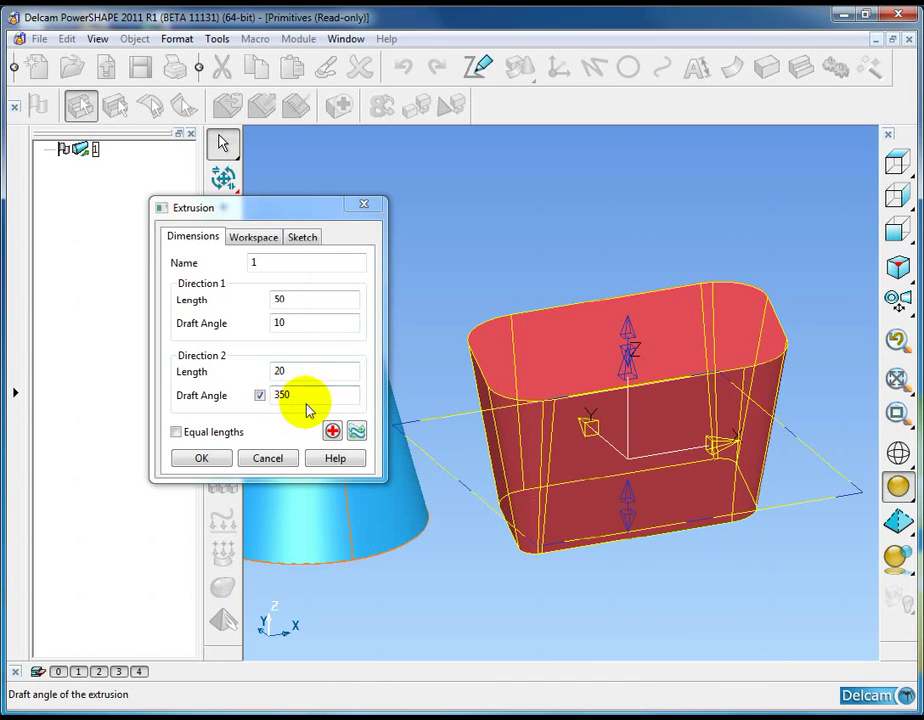
pyautogui.moveTo(666, 439)
pyautogui.mouseDown(button='middle')
pyautogui.moveTo(655, 366)
pyautogui.moveTo(678, 429)
pyautogui.mouseUp(button='middle')
# Copy the extrusion's workplane as new workplane 1 and accept the extrusion.
pyautogui.click(258, 241)
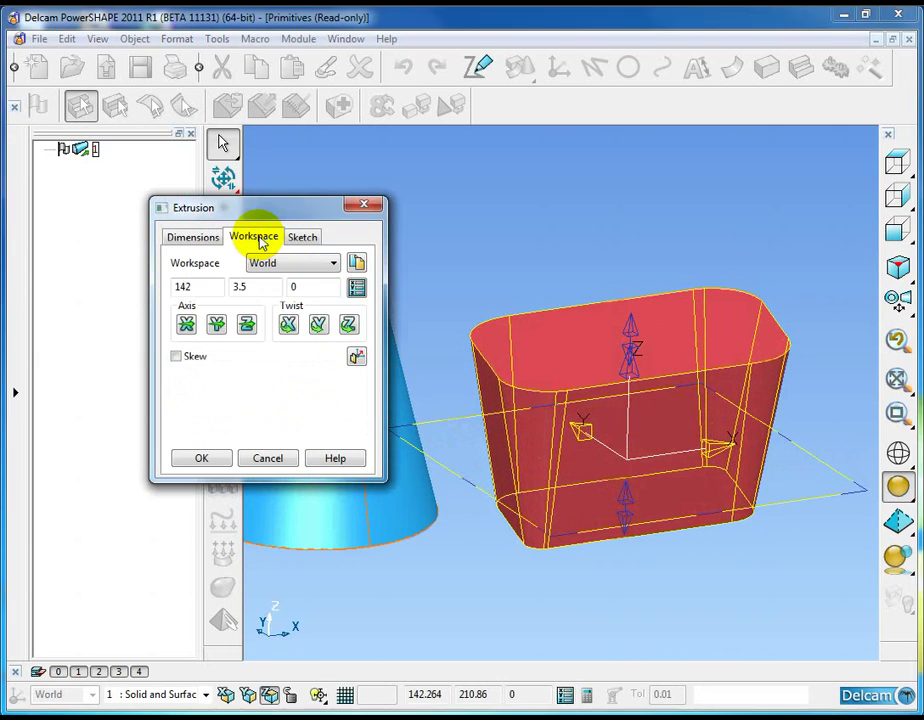
pyautogui.click(357, 264)
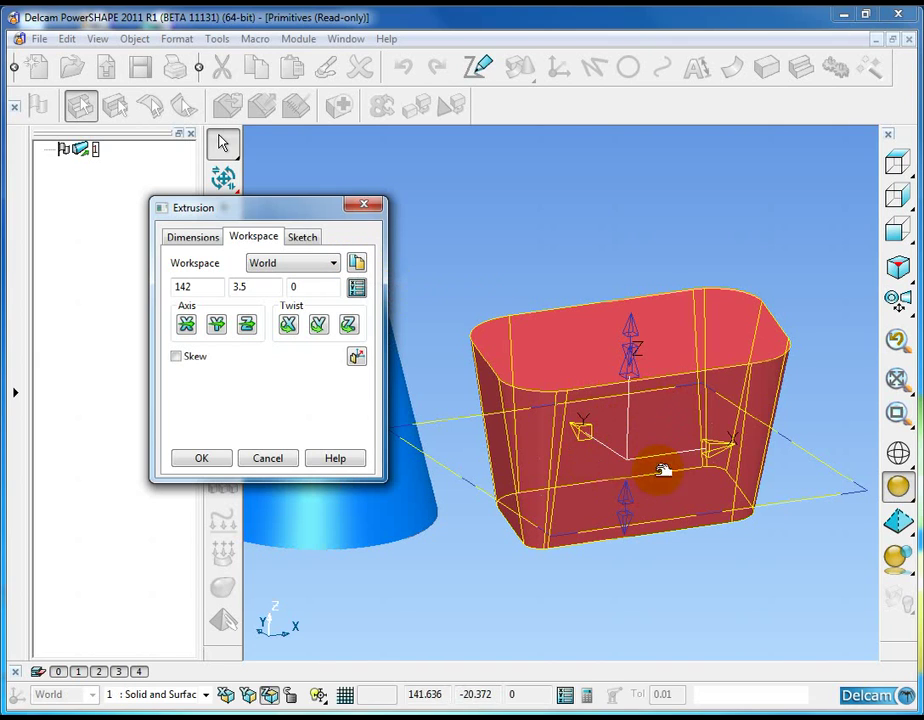
pyautogui.click(357, 264)
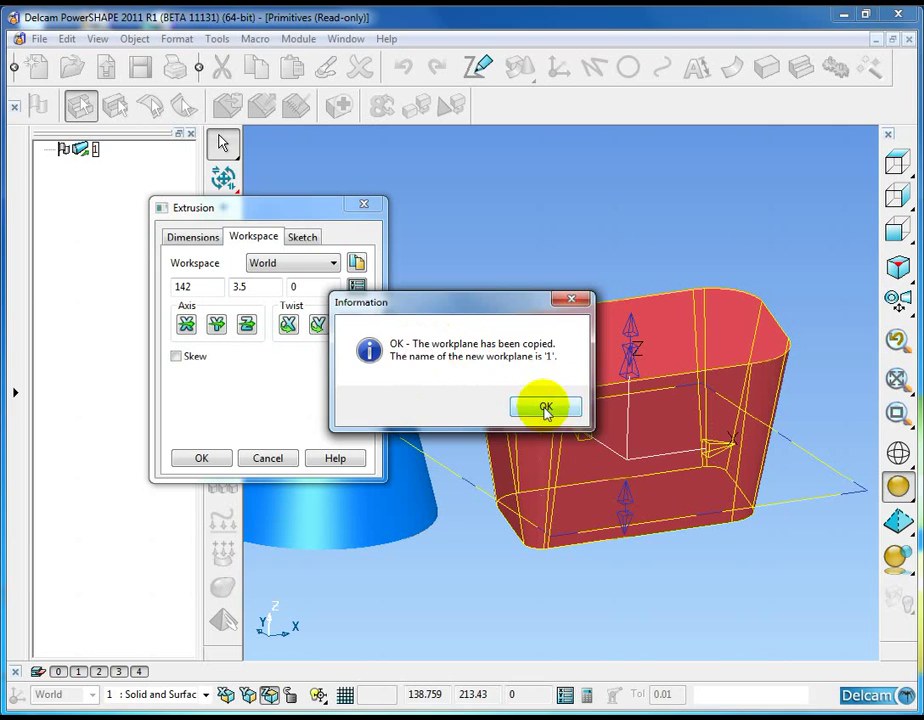
pyautogui.click(545, 406)
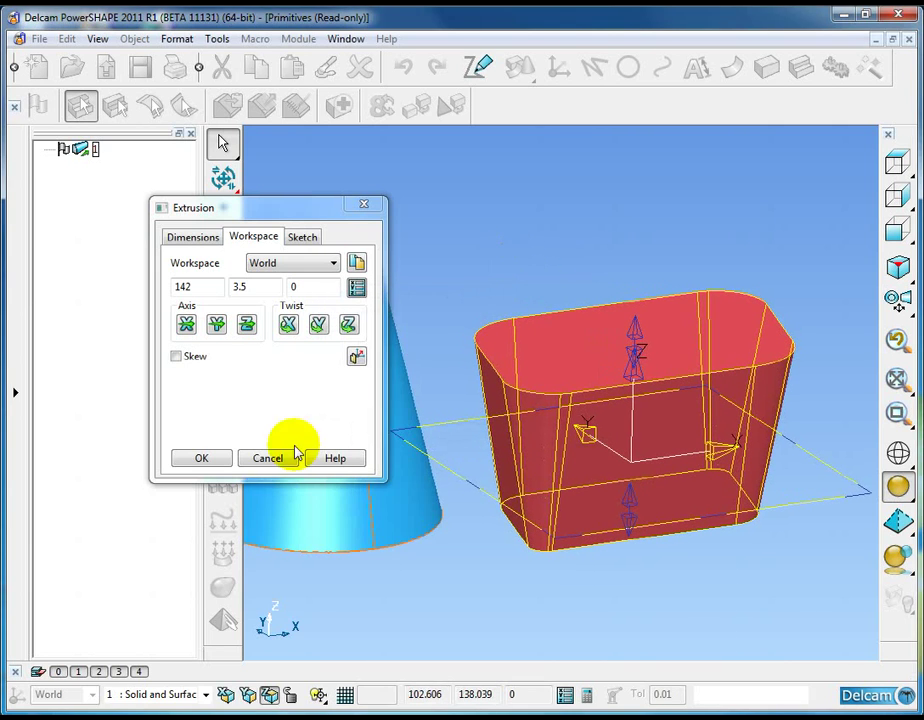
pyautogui.click(200, 458)
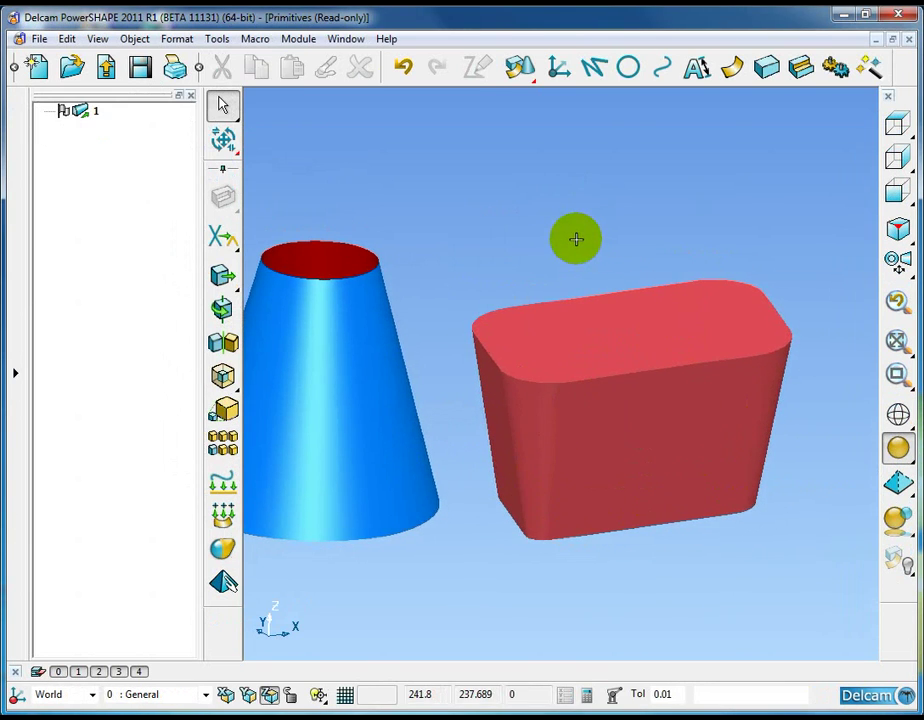
# Switch the display to wireframe over shading and select the blue cone.
pyautogui.moveTo(907, 455)
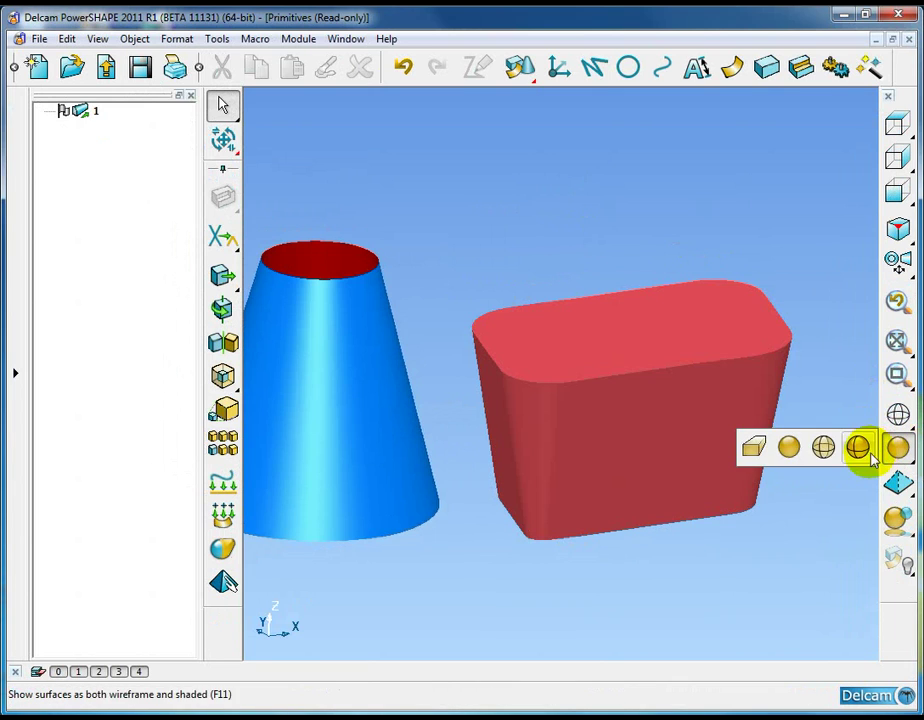
pyautogui.click(852, 448)
pyautogui.click(650, 461)
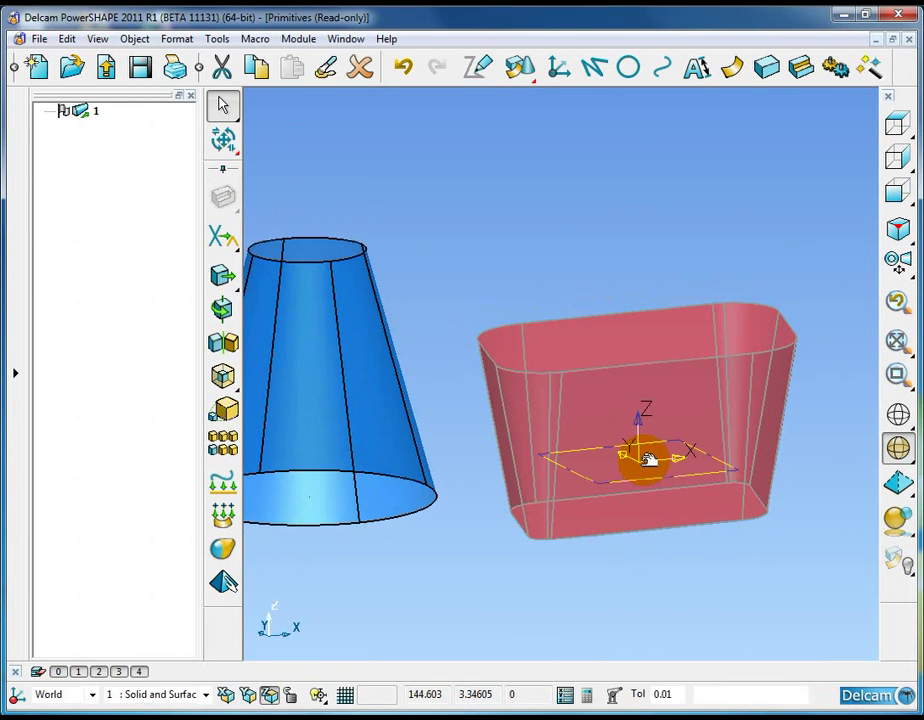
pyautogui.moveTo(648, 478); pyautogui.dragTo(436, 422, button='middle')
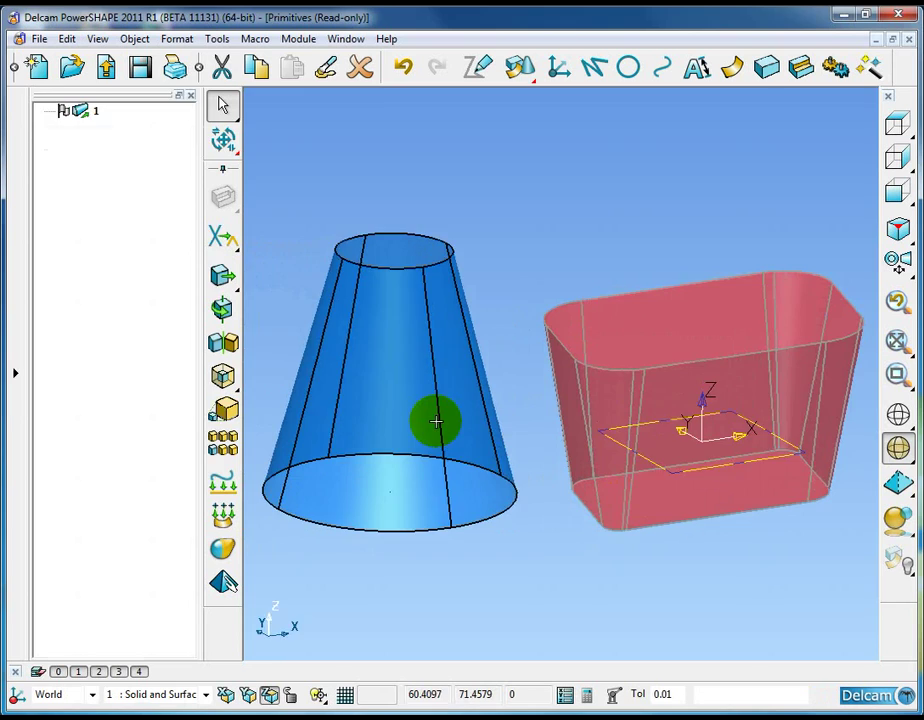
pyautogui.click(436, 422)
pyautogui.moveTo(462, 365); pyautogui.dragTo(408, 414, button='middle')
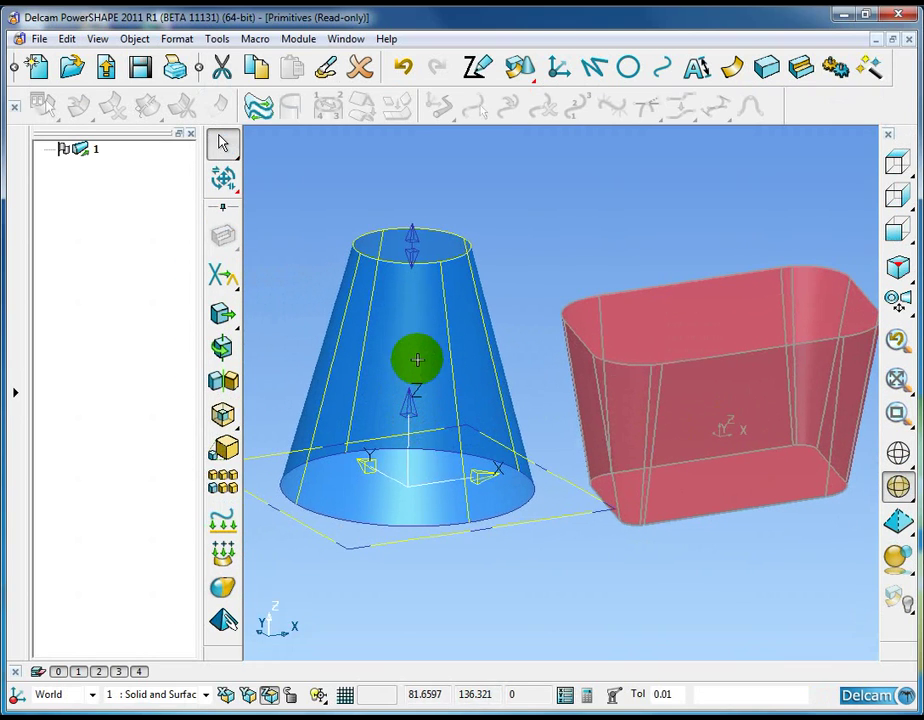
# Copy the cone's workplane as new workplane 2 and close the cone dialog.
pyautogui.doubleClick(394, 328)
pyautogui.click(220, 133)
pyautogui.click(319, 158)
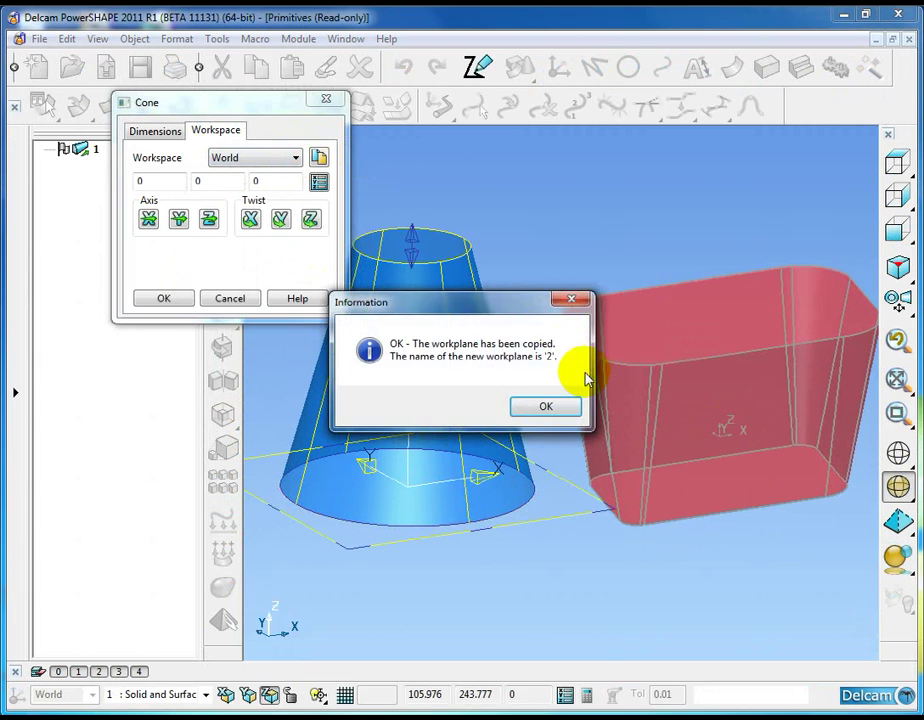
pyautogui.click(546, 405)
pyautogui.click(183, 305)
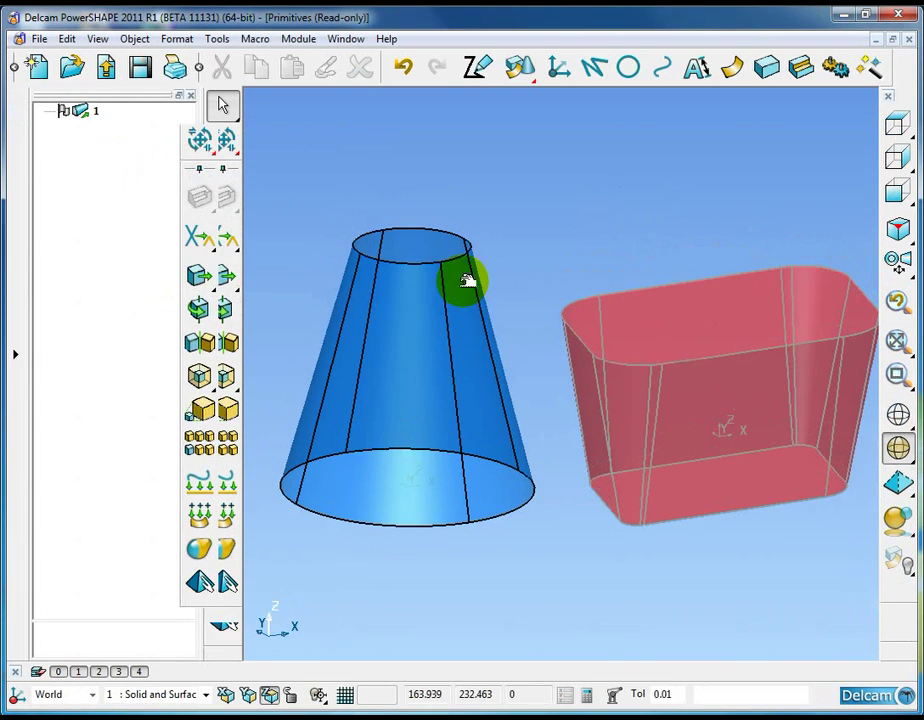
# Orbit and zoom the ElectrodeFromSurfaces part to examine the pillar and band near the lower hole.
pyautogui.moveTo(414, 482); pyautogui.dragTo(559, 581, button='middle')
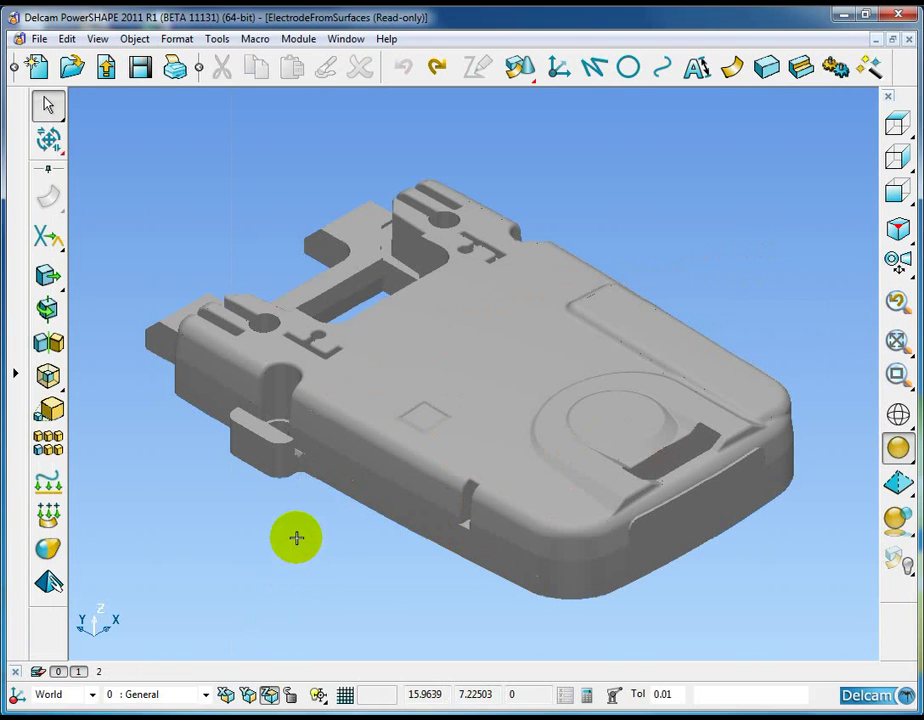
pyautogui.moveTo(322, 509); pyautogui.dragTo(642, 528, button='middle')
pyautogui.scroll(5, 642, 528)
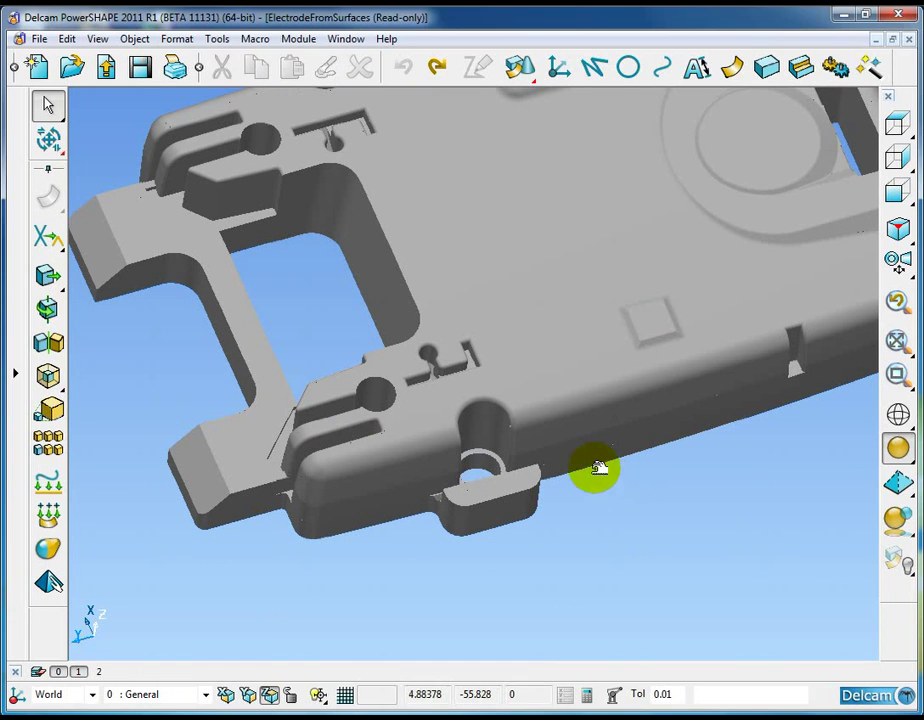
pyautogui.moveTo(598, 470); pyautogui.dragTo(567, 521, button='middle')
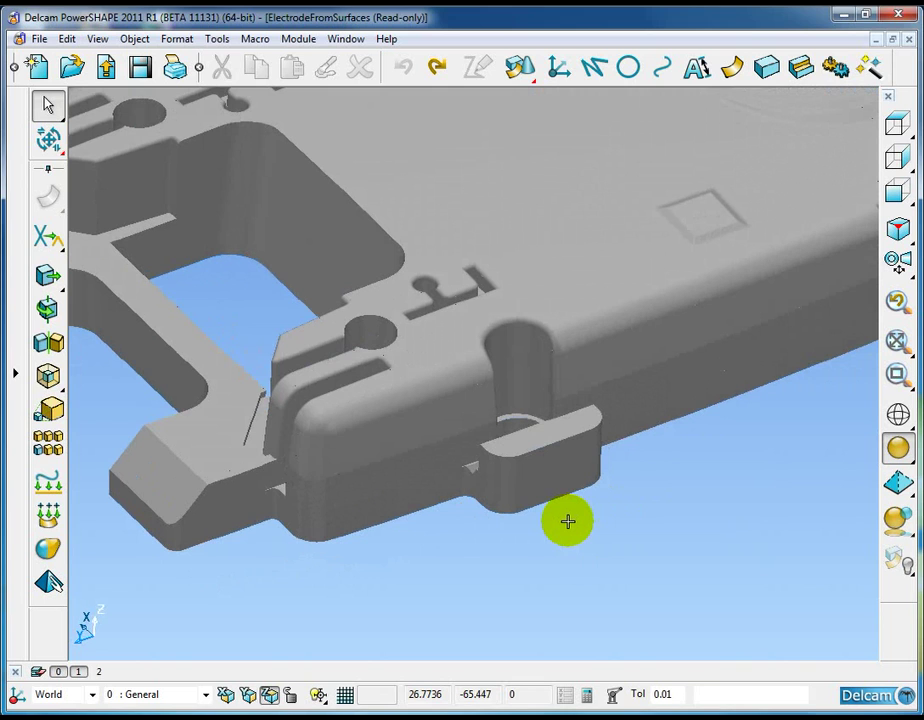
pyautogui.moveTo(584, 536); pyautogui.dragTo(370, 398, button='middle')
pyautogui.moveTo(552, 511); pyautogui.dragTo(552, 511, button='middle')
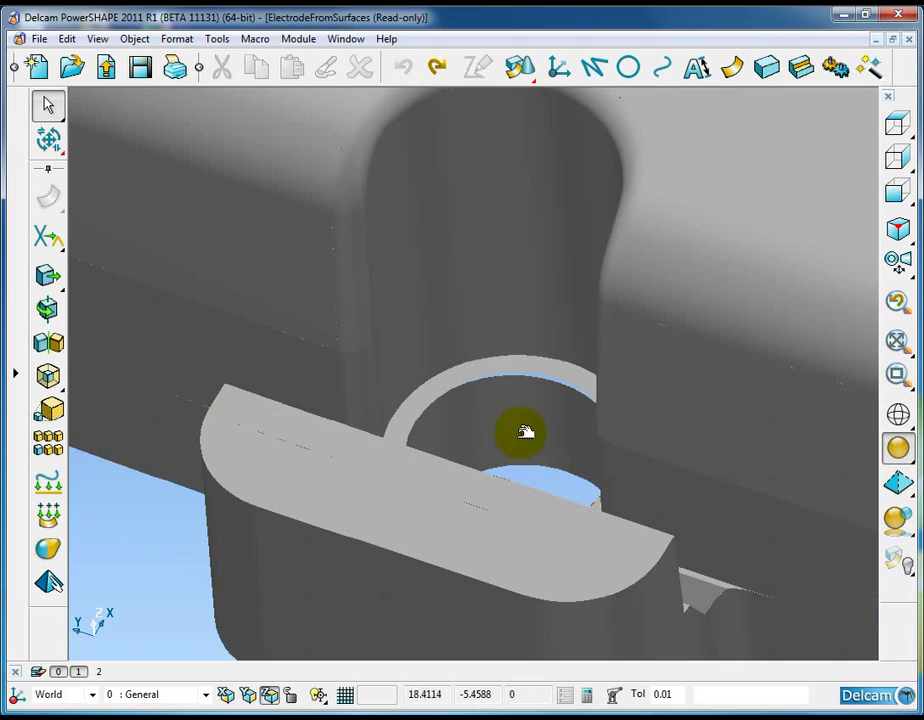
pyautogui.moveTo(458, 299); pyautogui.dragTo(602, 458, button='middle')
pyautogui.moveTo(505, 433)
pyautogui.mouseDown(button='middle')
pyautogui.moveTo(516, 344)
pyautogui.moveTo(526, 375)
pyautogui.moveTo(516, 361)
pyautogui.moveTo(516, 390)
pyautogui.moveTo(646, 472)
pyautogui.moveTo(439, 340)
pyautogui.mouseUp(button='middle')
pyautogui.scroll(-3, 503, 392)
pyautogui.moveTo(447, 272); pyautogui.dragTo(538, 472, button='middle')
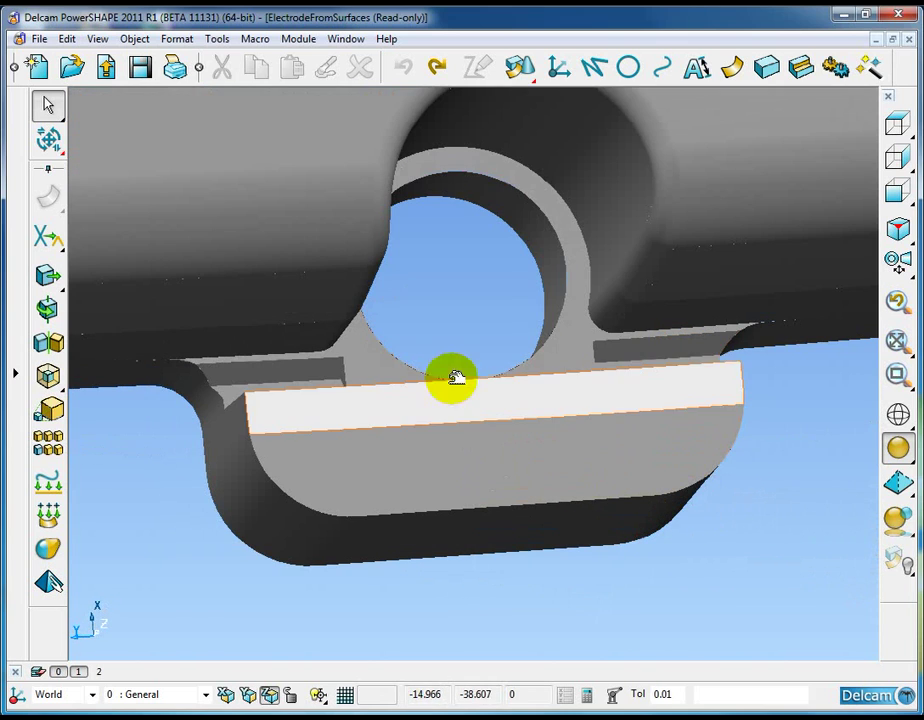
pyautogui.moveTo(672, 367); pyautogui.dragTo(241, 495, button='middle')
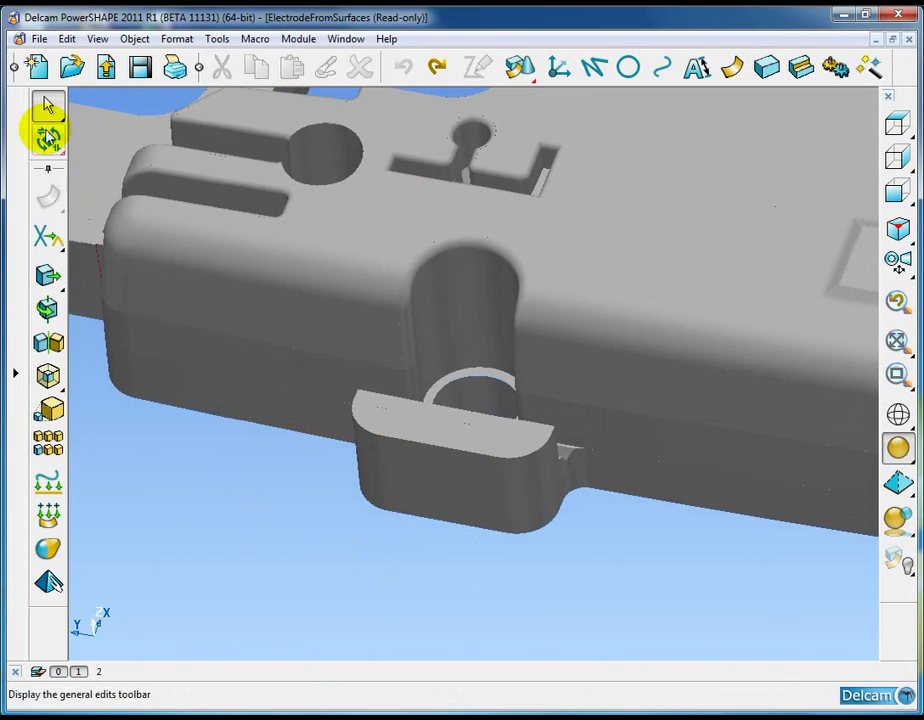
# Select all red surfaces of the part with the Surface/Red selection filter.
pyautogui.moveTo(47, 104)
pyautogui.click(190, 103)
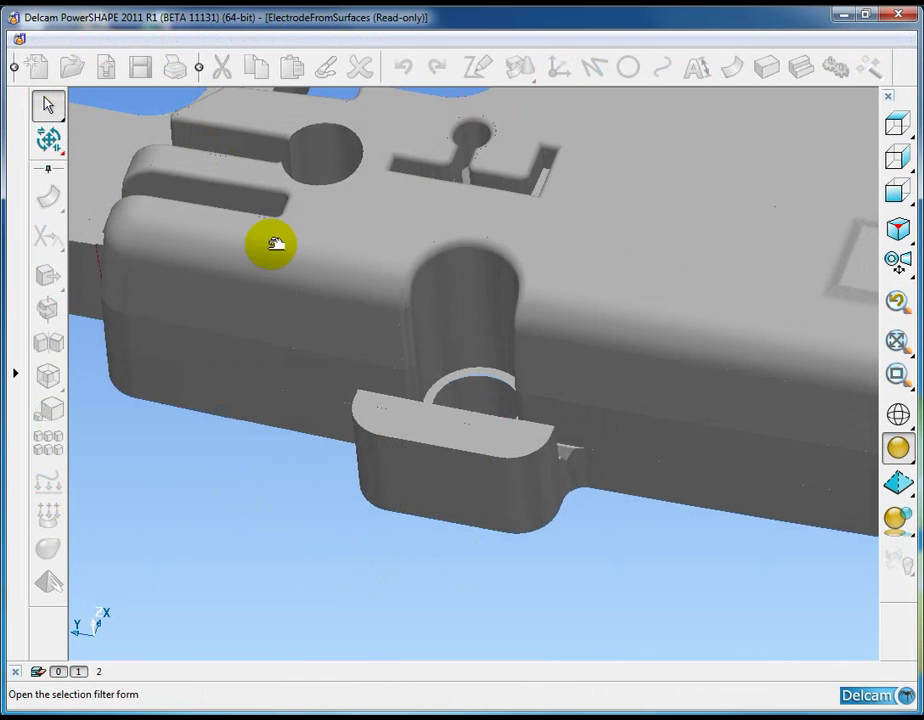
pyautogui.click(456, 482)
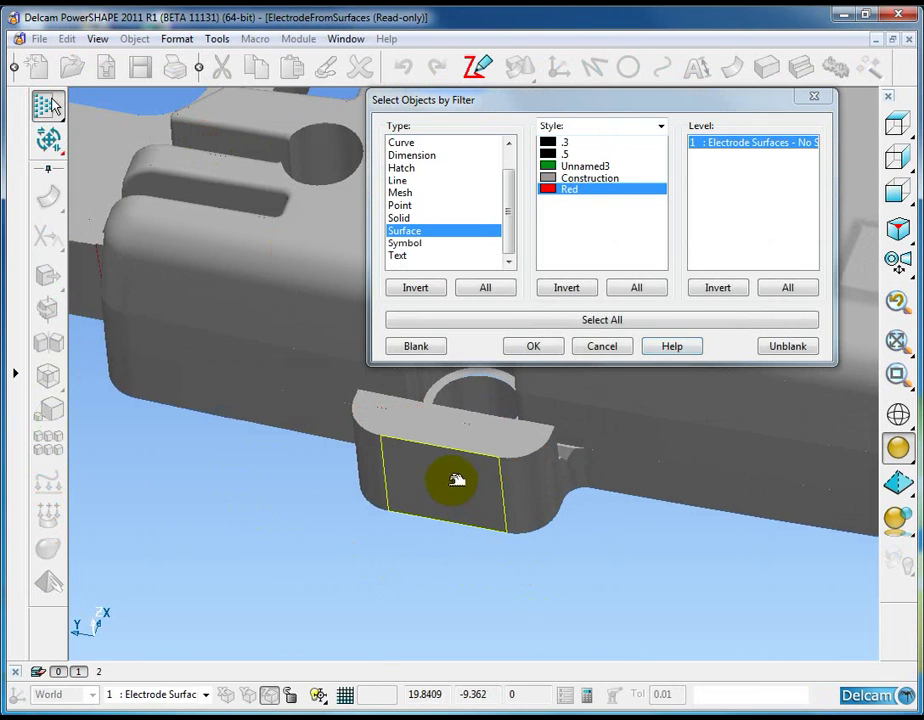
pyautogui.moveTo(467, 515); pyautogui.dragTo(600, 480, button='middle')
pyautogui.click(598, 320)
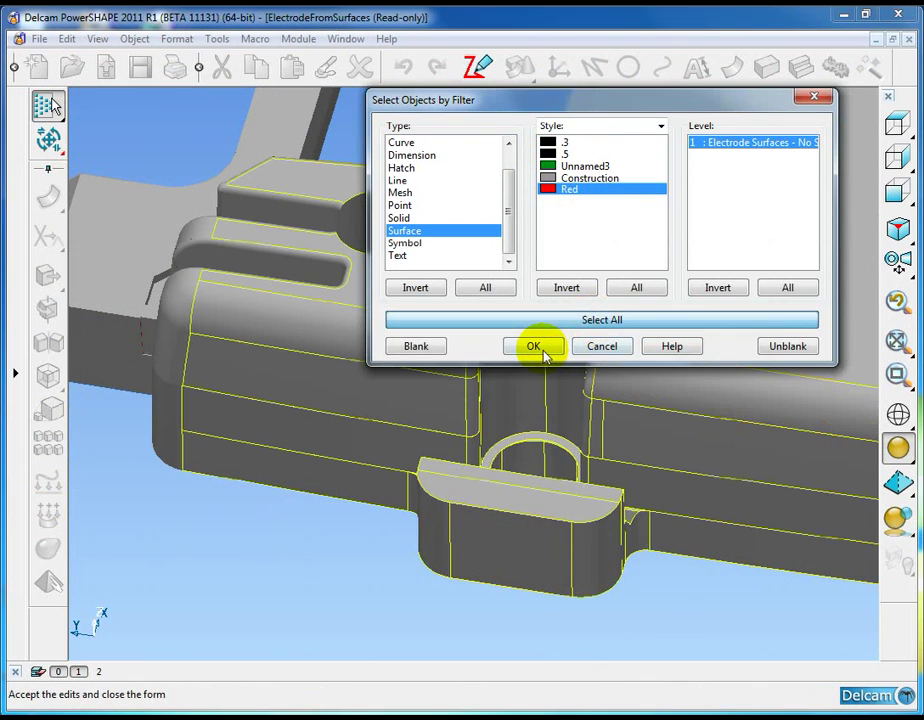
pyautogui.click(533, 346)
# Rotate the part to check the selected surfaces and bring up the Electrode toolbar.
pyautogui.moveTo(356, 547); pyautogui.dragTo(628, 553, button='middle')
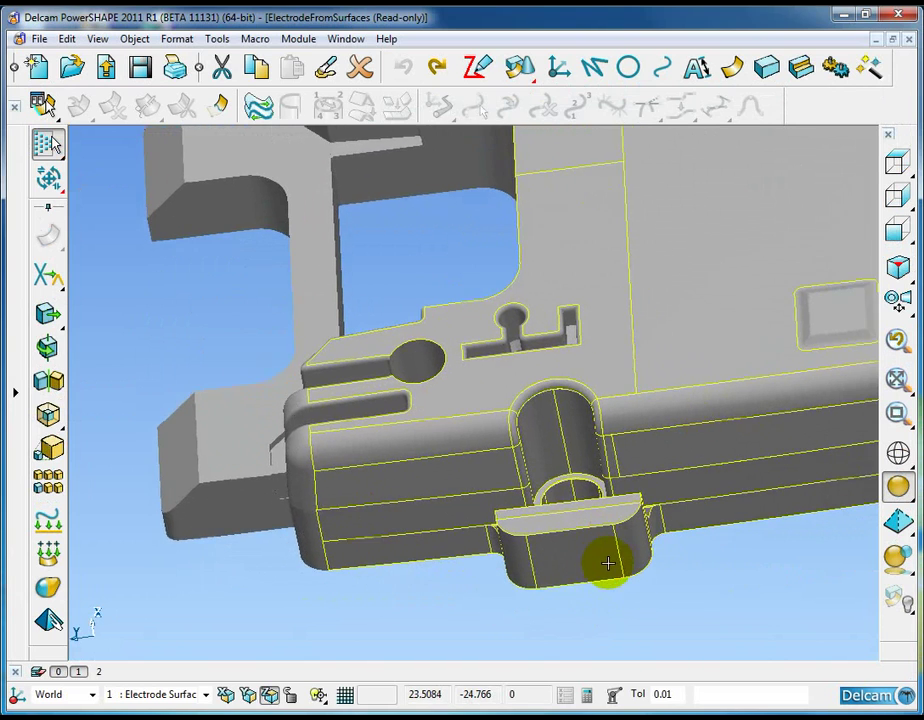
pyautogui.scroll(-3, 607, 563)
pyautogui.moveTo(602, 555); pyautogui.dragTo(602, 569, button='middle')
pyautogui.scroll(2, 602, 569)
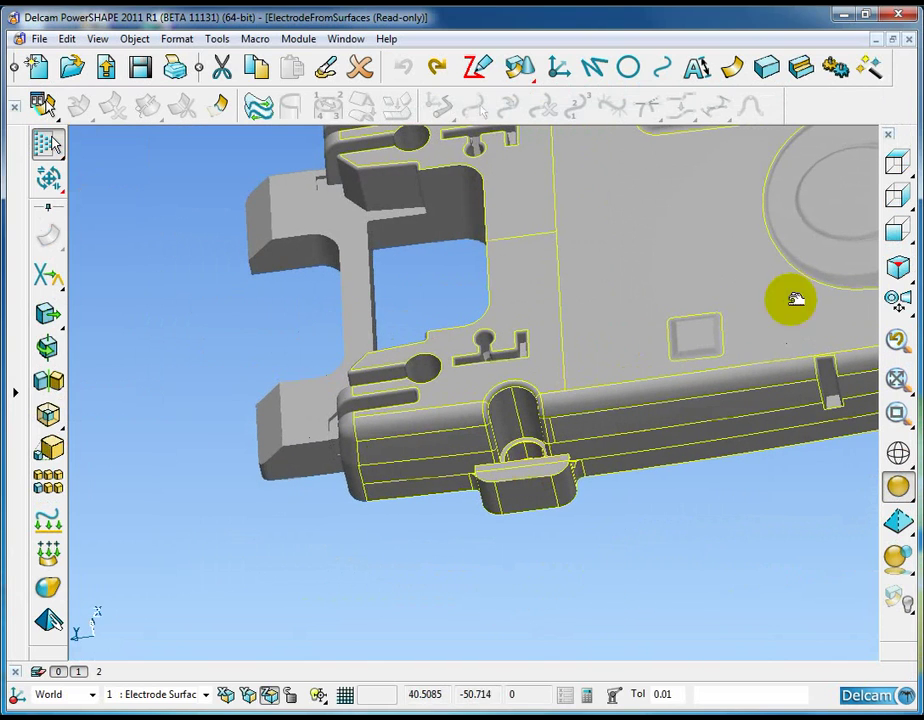
pyautogui.click(900, 66)
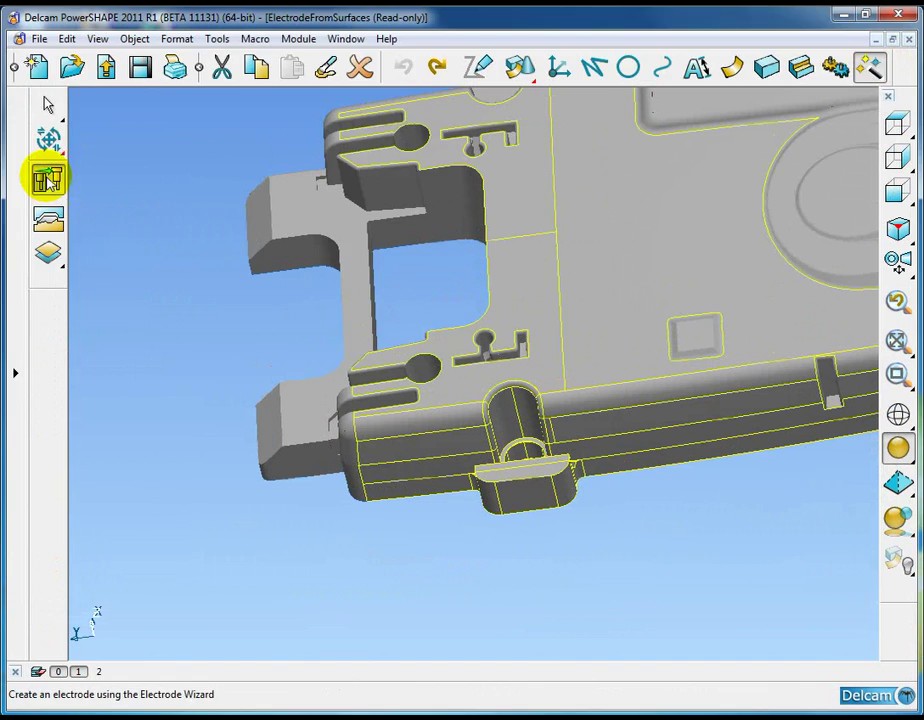
# Start the Electrode Wizard and set the selected surfaces, minus the large top face, as product.
pyautogui.click(47, 180)
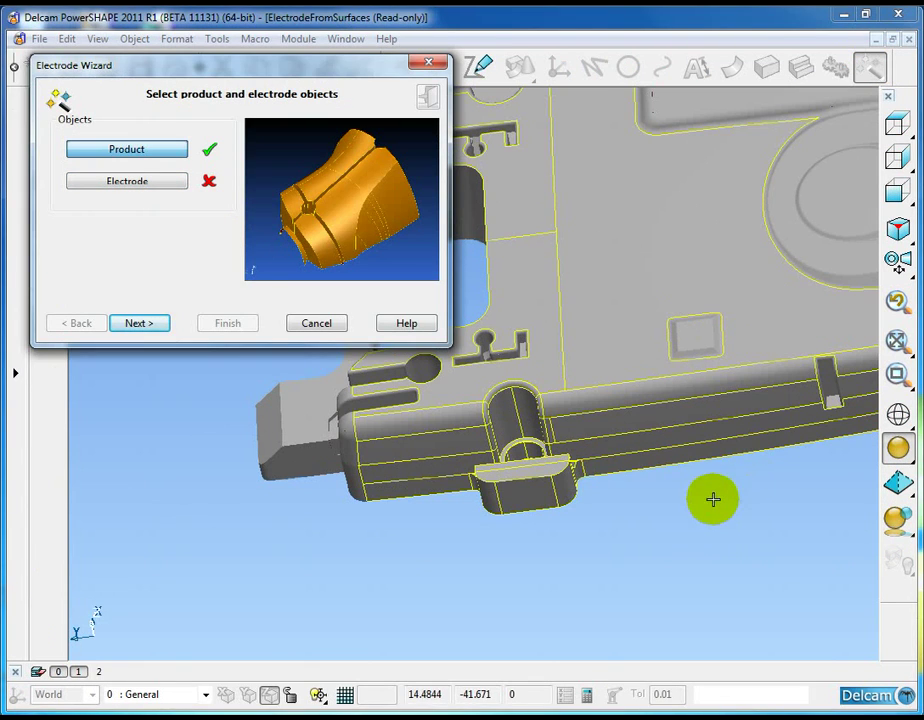
pyautogui.moveTo(712, 499); pyautogui.dragTo(673, 547, button='middle')
pyautogui.scroll(5, 671, 538)
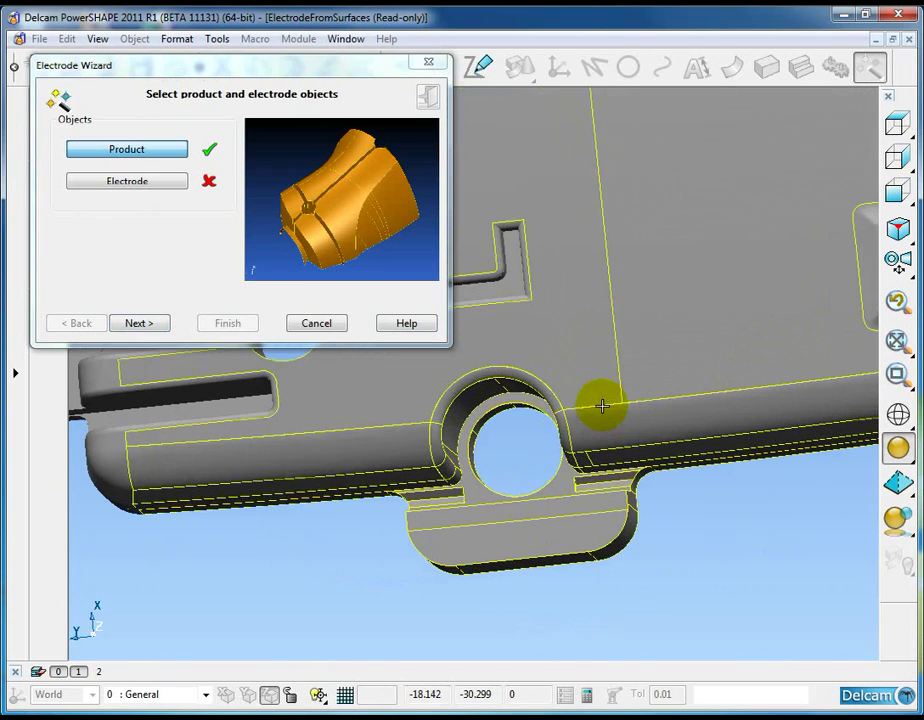
pyautogui.click(433, 264)
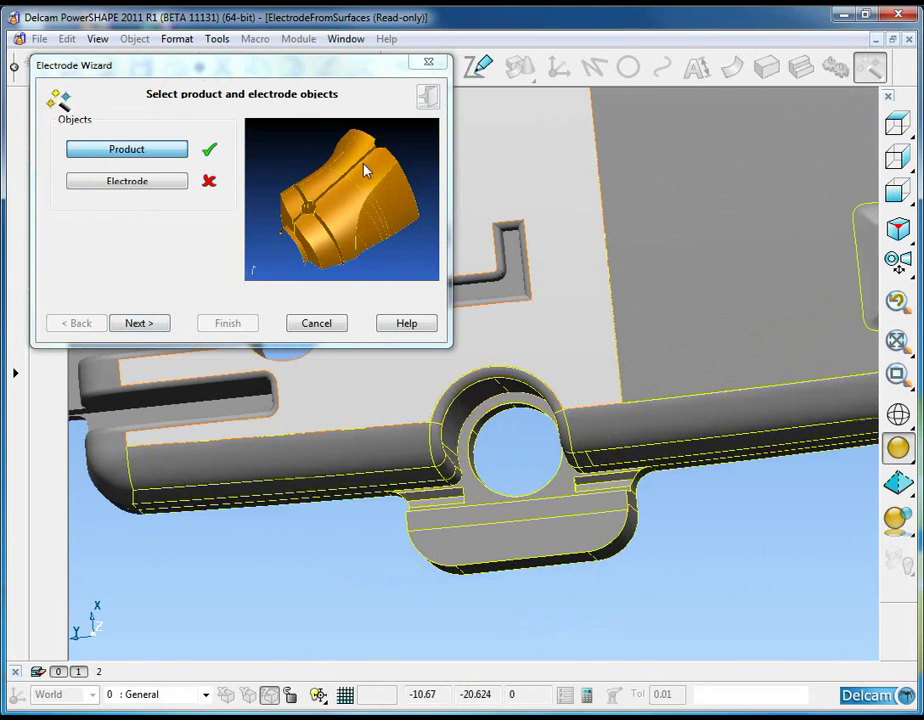
pyautogui.click(135, 151)
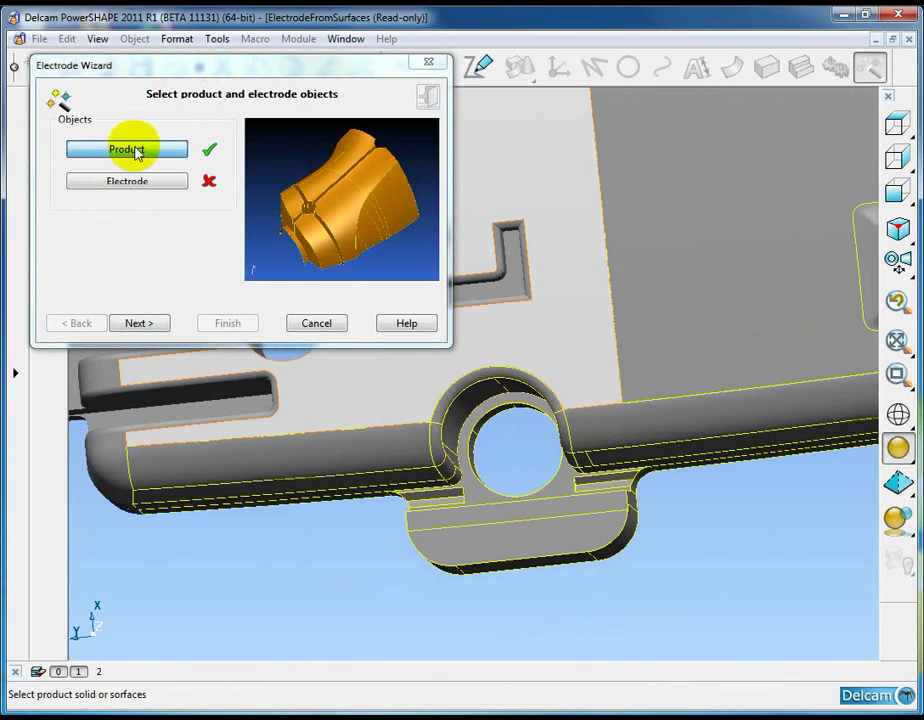
pyautogui.click(139, 323)
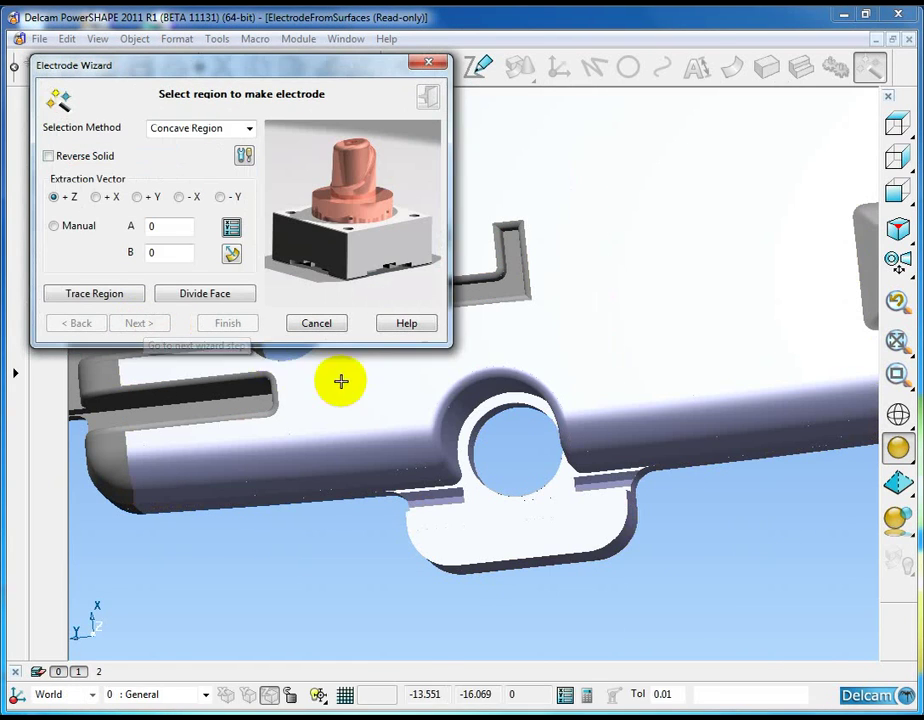
# Pick the slot face as the concave region and accept extension and blank settings without a holder.
pyautogui.click(437, 498)
pyautogui.scroll(5, 437, 498)
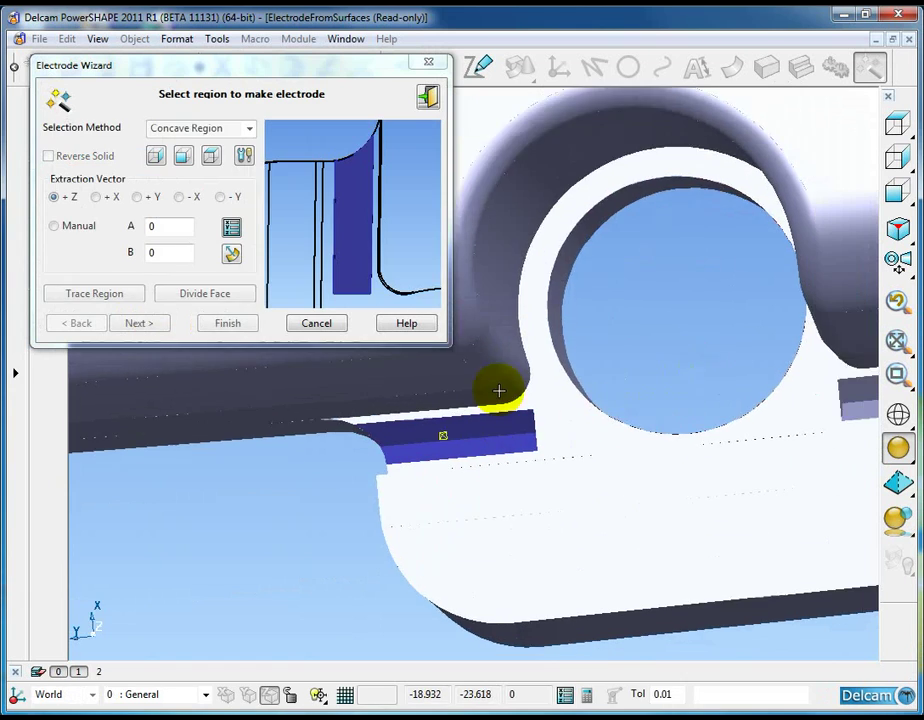
pyautogui.scroll(-5, 575, 470)
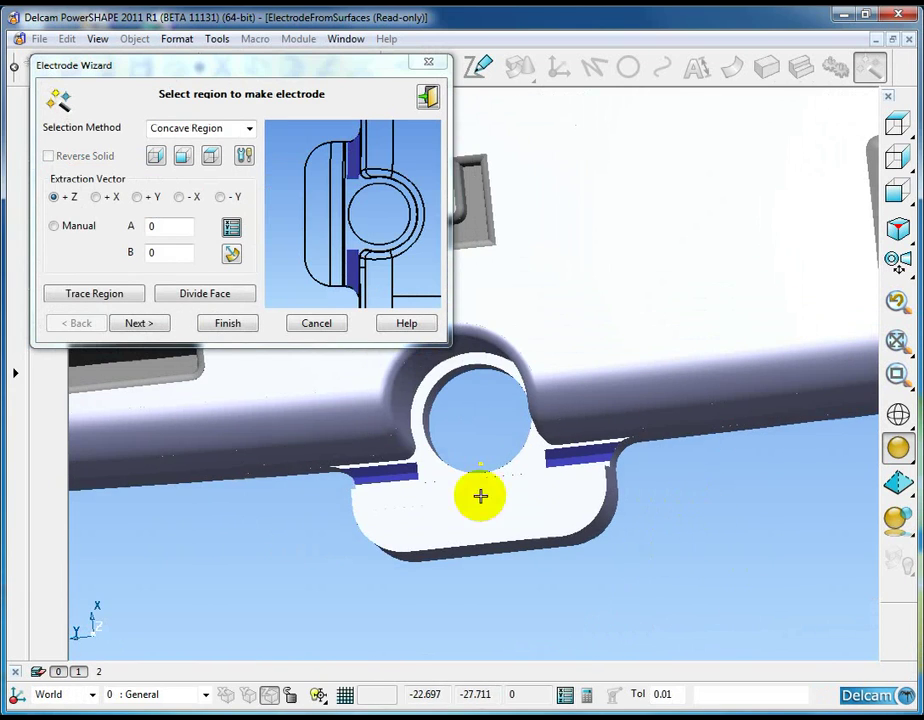
pyautogui.click(137, 325)
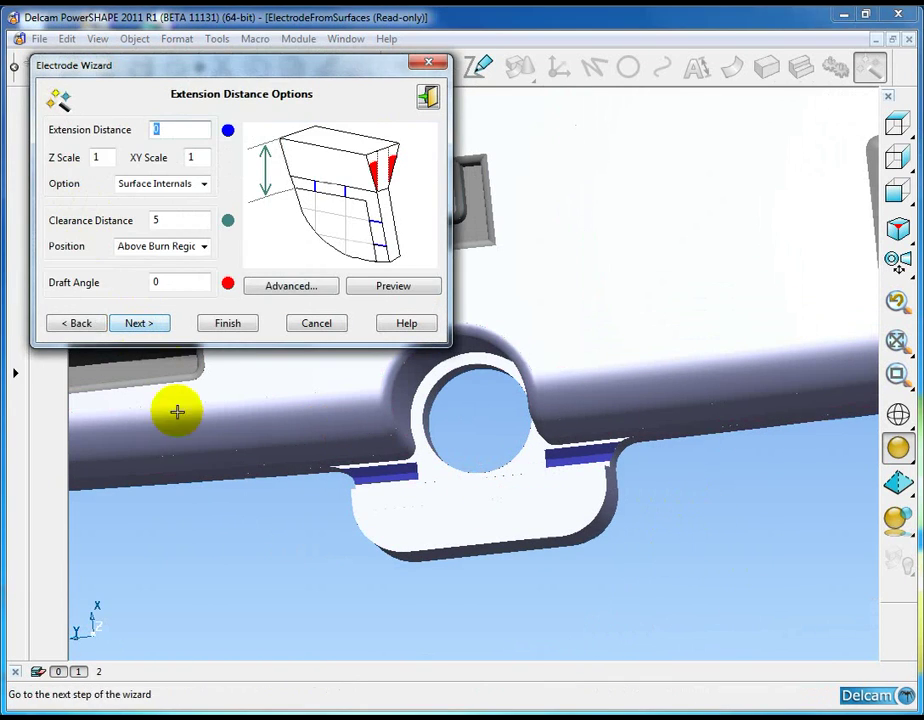
pyautogui.click(145, 323)
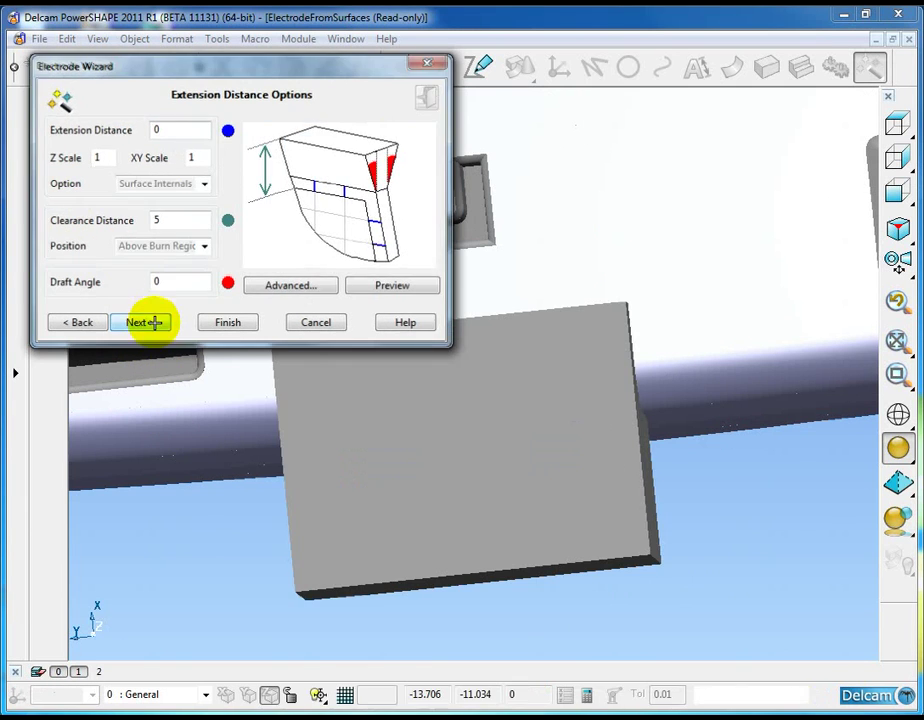
pyautogui.scroll(-2, 448, 507)
pyautogui.moveTo(453, 514); pyautogui.dragTo(615, 475, button='middle')
pyautogui.click(143, 323)
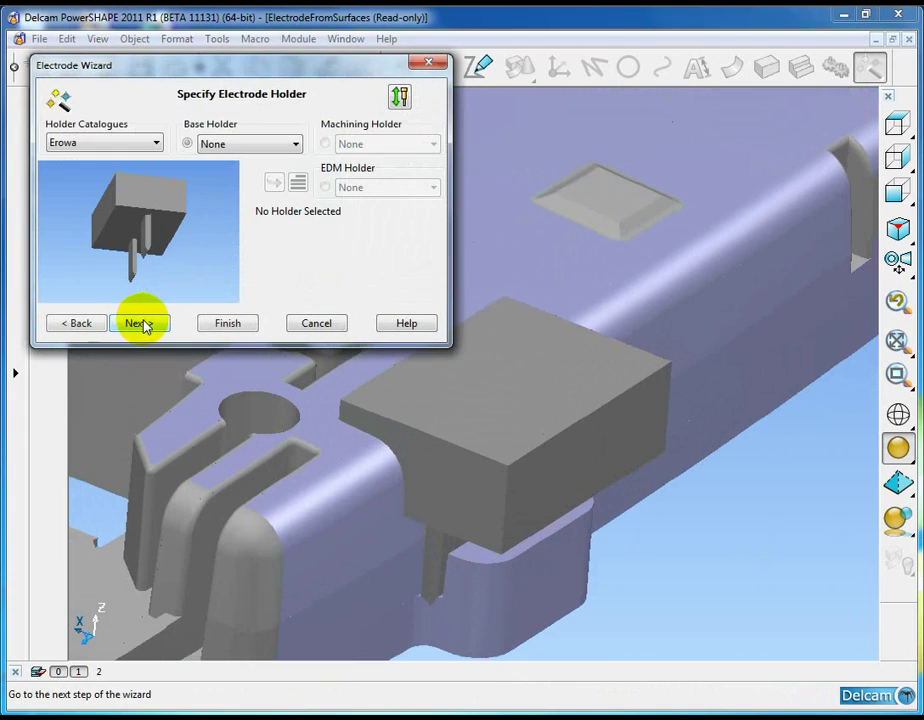
pyautogui.click(143, 324)
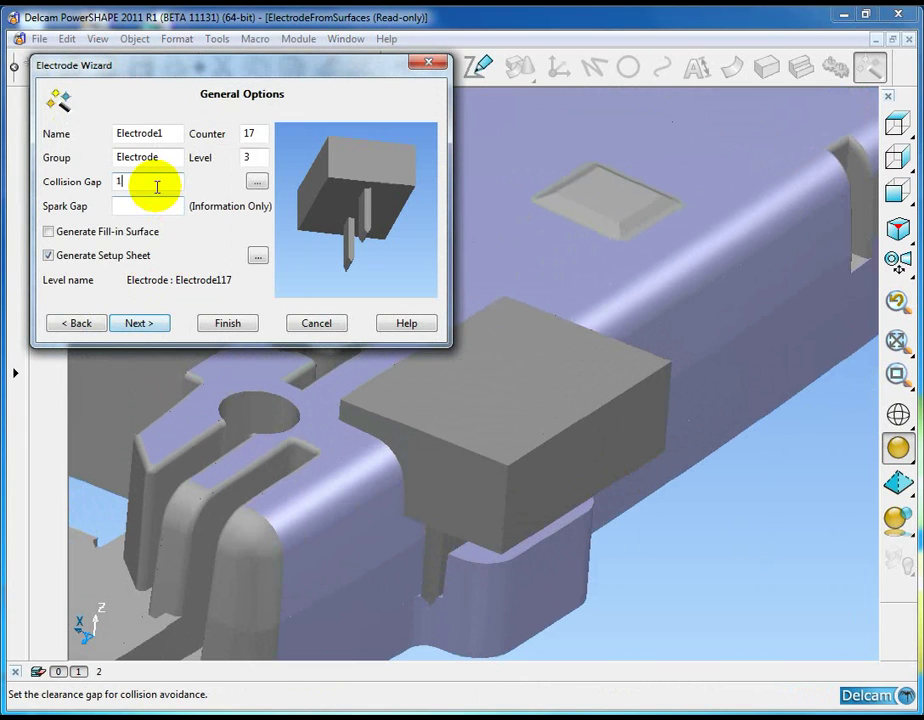
# Set a 0.2 collision gap and finish Electrode117, accepting base trimming and declining another electrode.
pyautogui.press('BackSpace')
pyautogui.write('.2')
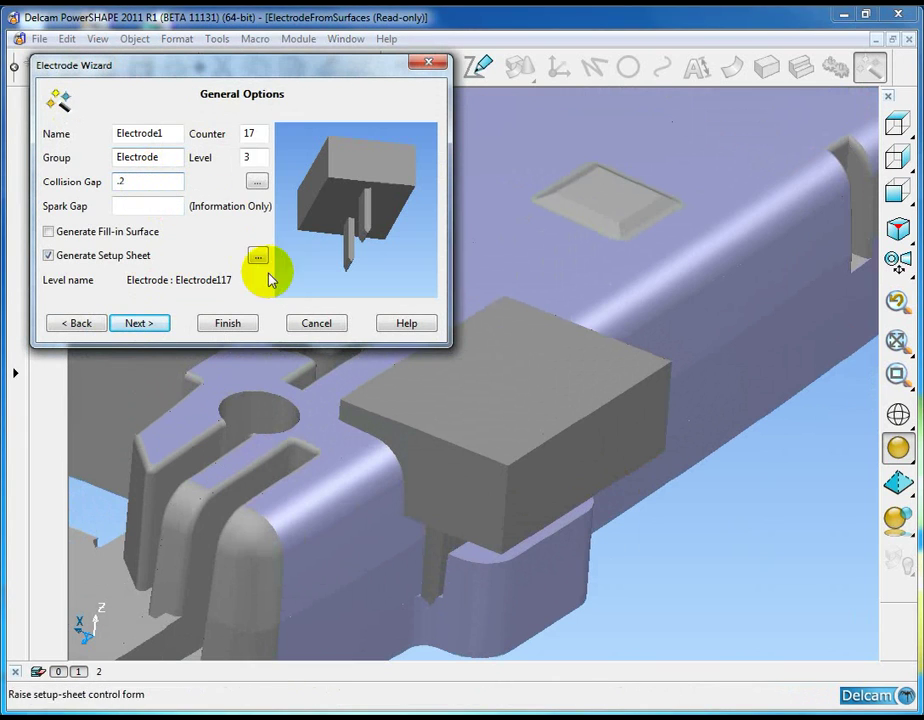
pyautogui.click(320, 443)
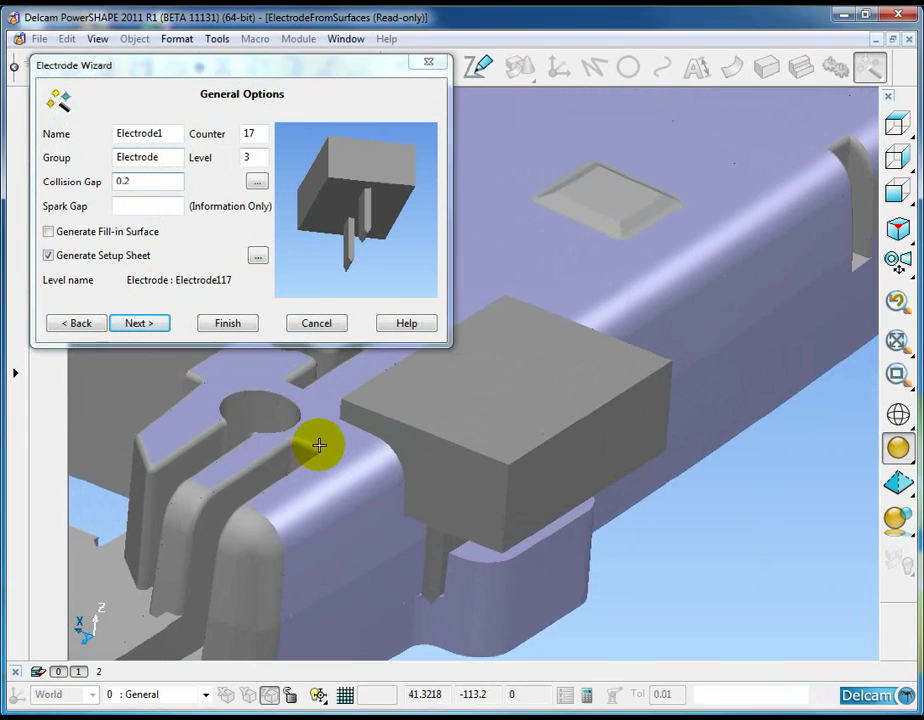
pyautogui.click(143, 324)
pyautogui.click(140, 324)
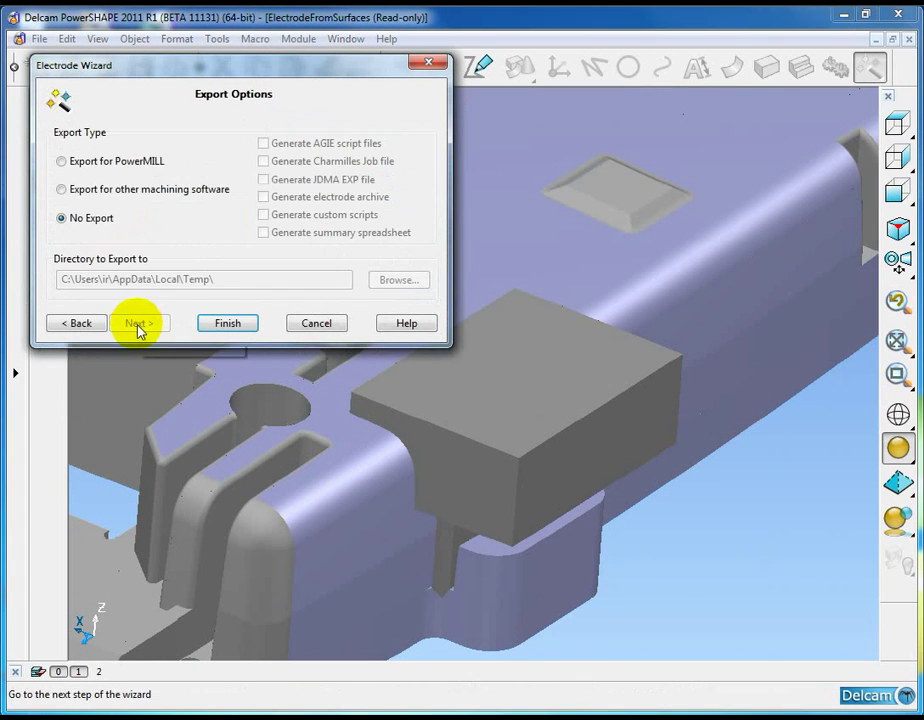
pyautogui.click(228, 323)
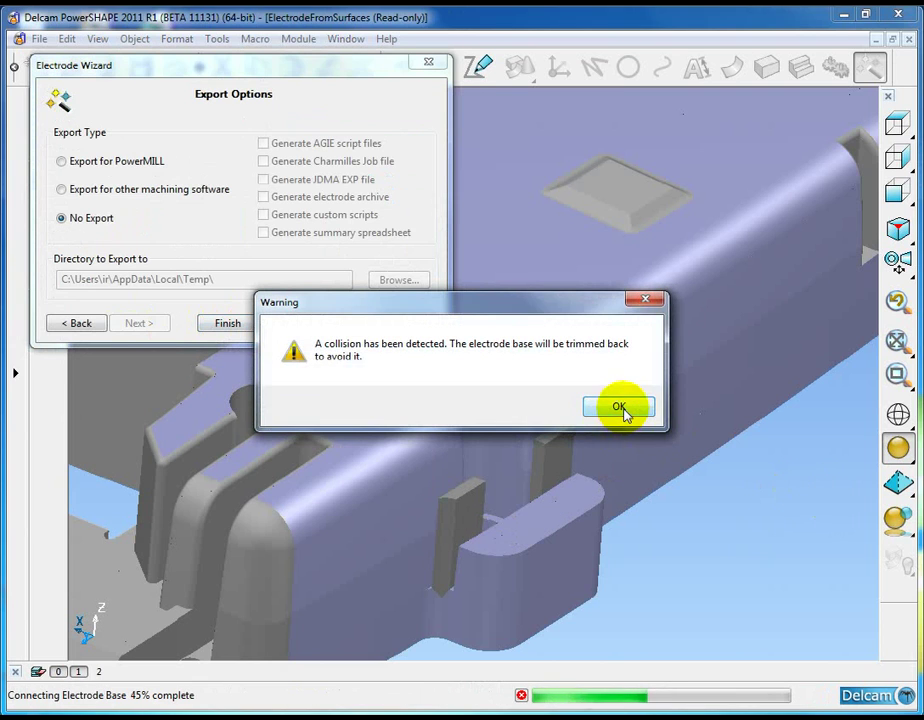
pyautogui.click(619, 408)
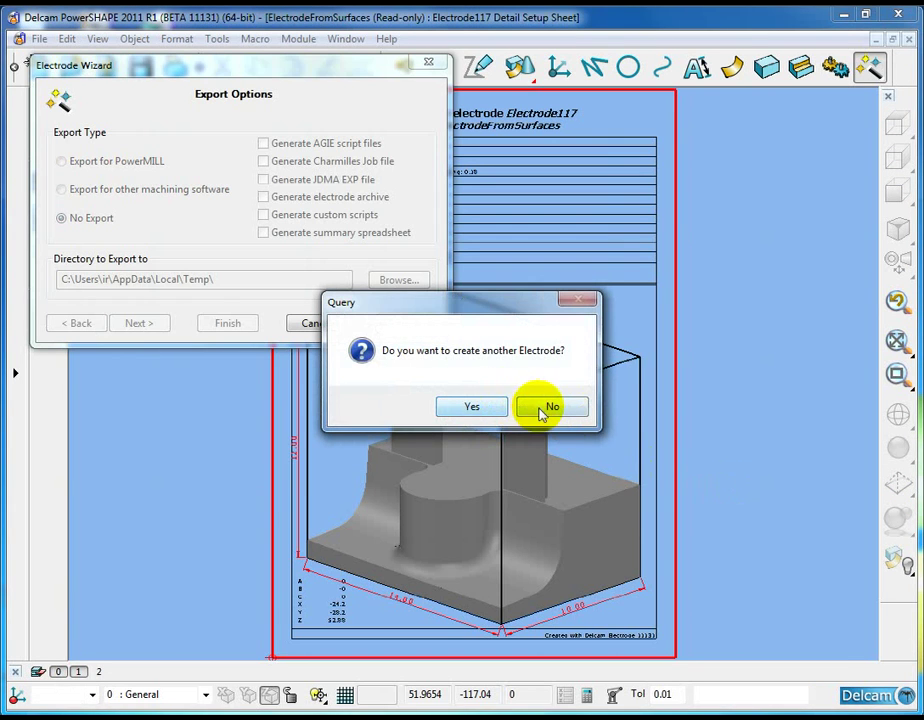
pyautogui.click(550, 407)
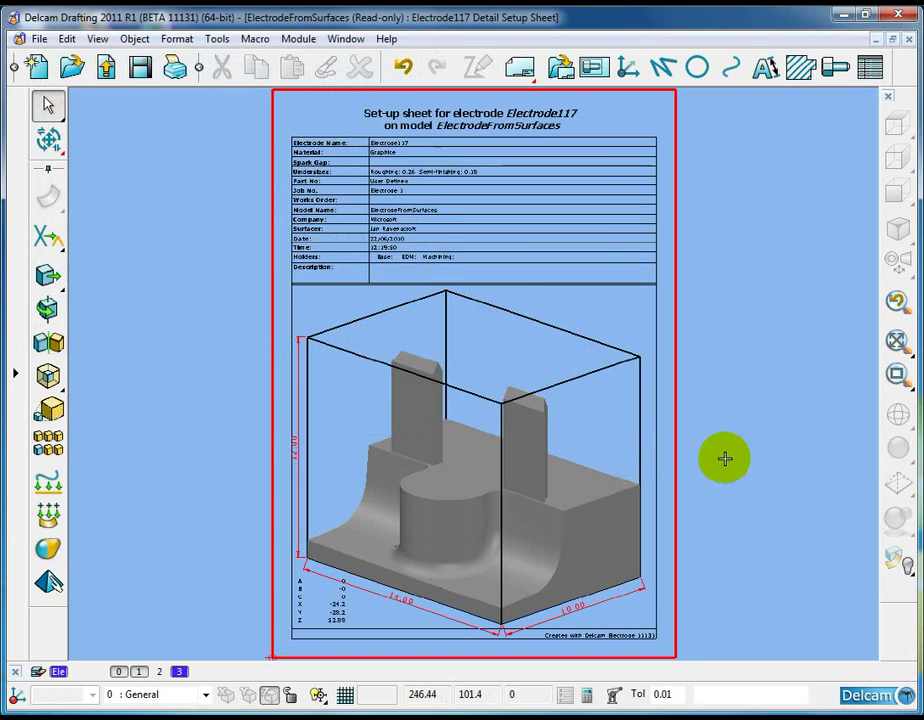
# View the Electrode GA Setup Sheet, then return to ElectrodeFromSurfaces and select the electrode block.
pyautogui.click(348, 40)
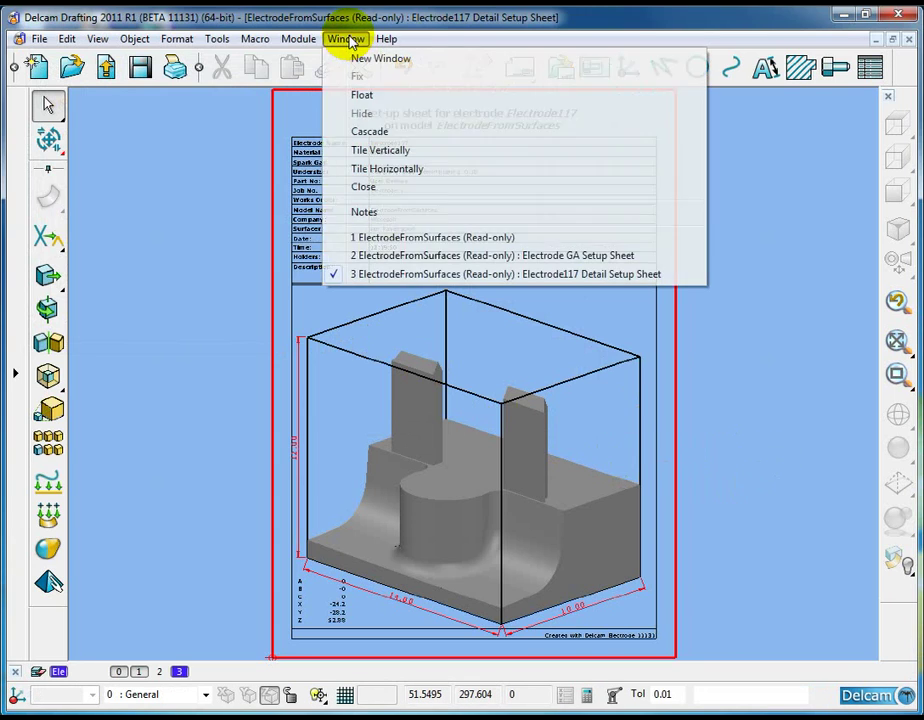
pyautogui.click(433, 258)
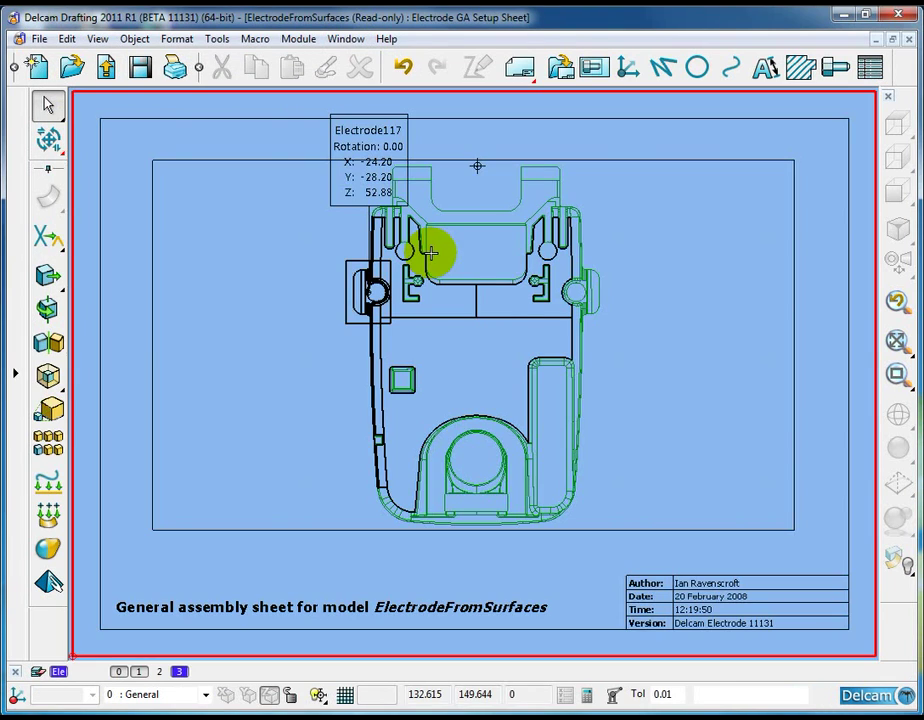
pyautogui.click(350, 40)
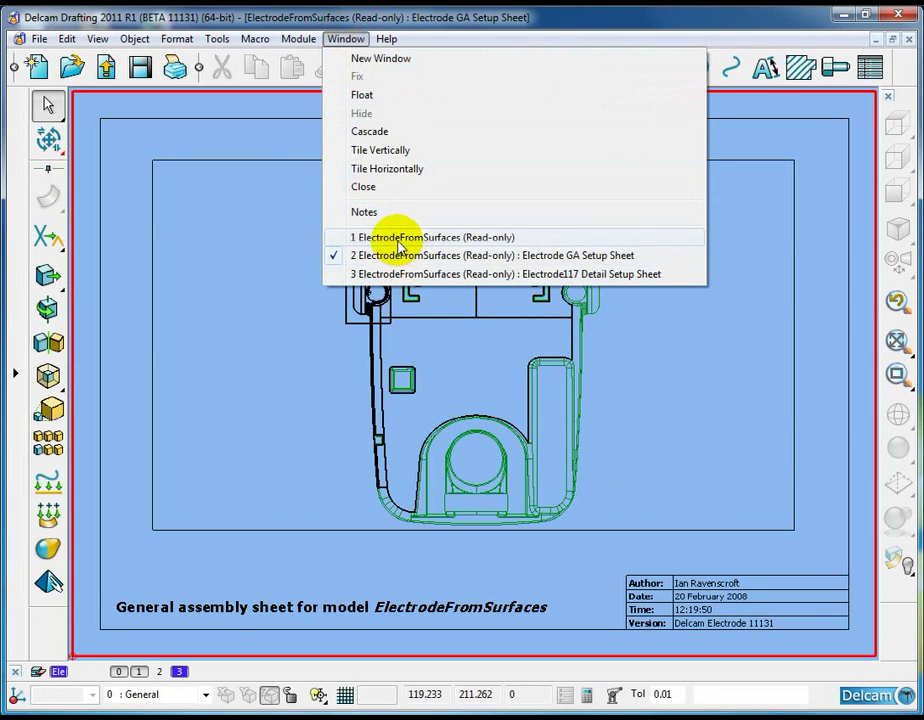
pyautogui.click(398, 238)
pyautogui.click(553, 415)
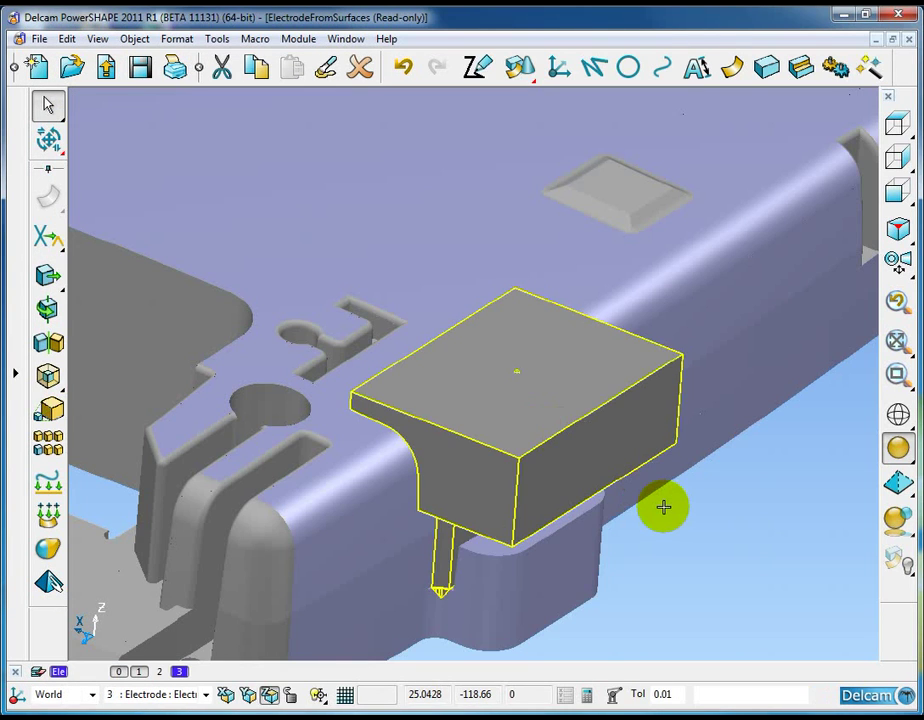
# Blank everything except Electrode117 and rotate the view around it.
pyautogui.hotkey('ctrl', 'k')
pyautogui.click(722, 473)
pyautogui.moveTo(722, 473); pyautogui.dragTo(596, 561, button='middle')
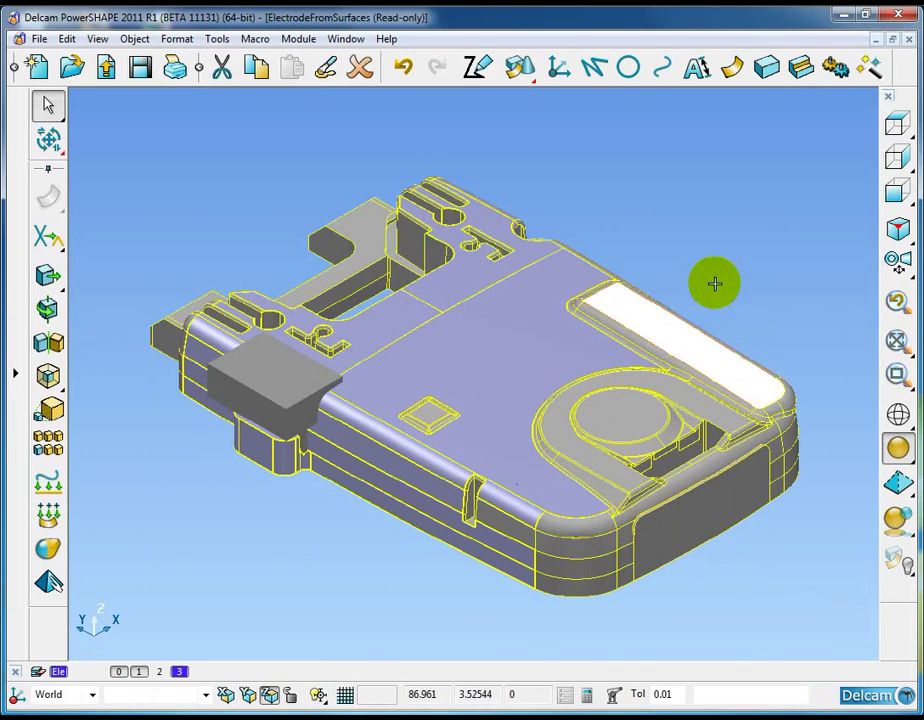
pyautogui.click(214, 476)
pyautogui.moveTo(214, 476); pyautogui.dragTo(420, 218, button='middle')
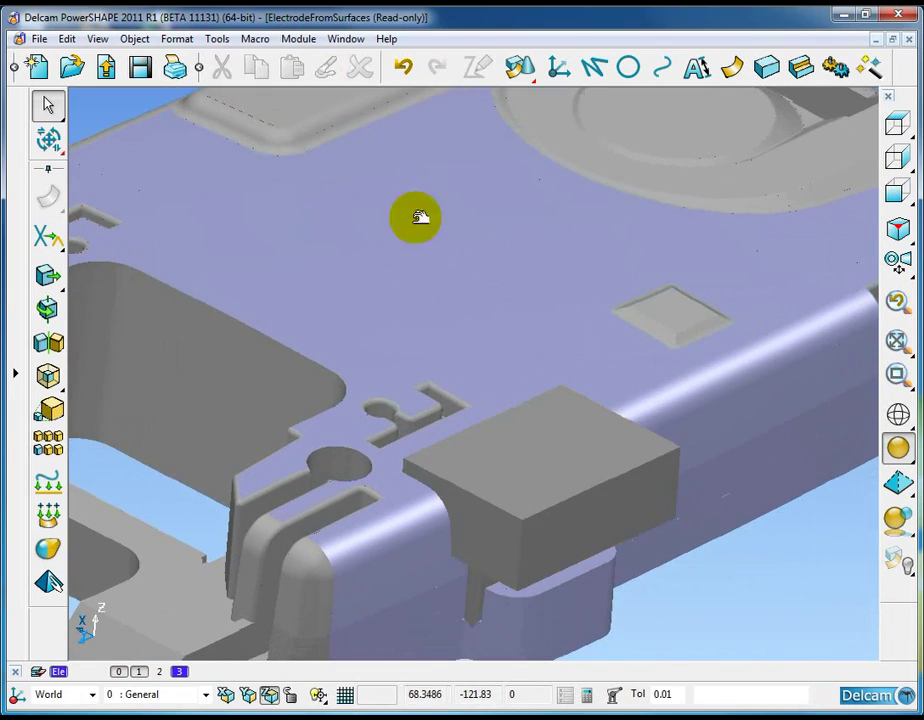
# Undo twice to restore the plain grey part and inspect the boss, its hole and wedges.
pyautogui.click(400, 72)
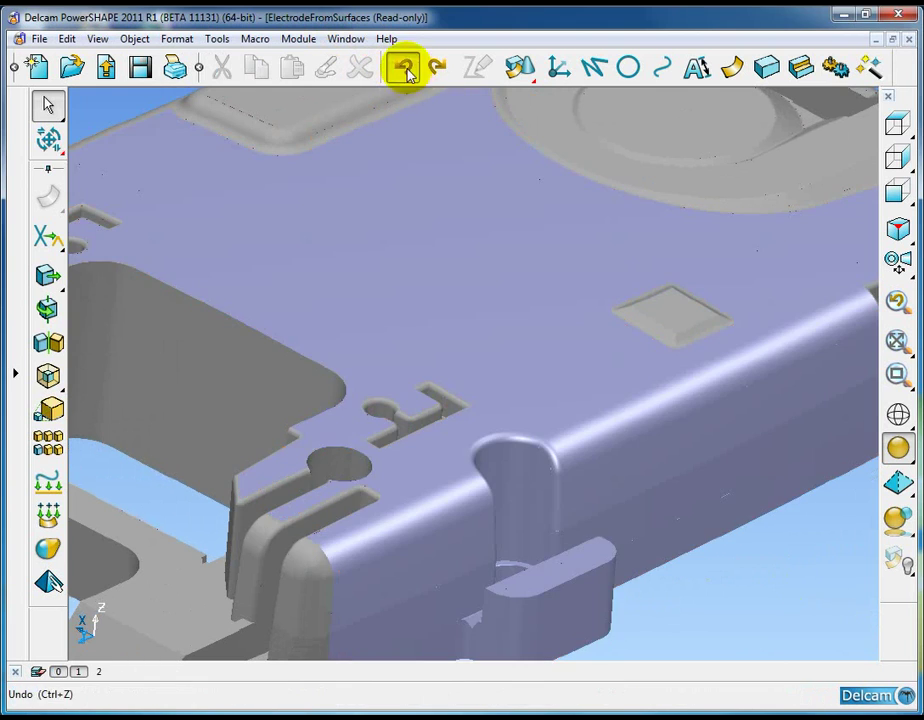
pyautogui.click(404, 70)
pyautogui.scroll(-3, 665, 480)
pyautogui.moveTo(602, 460); pyautogui.dragTo(604, 488, button='middle')
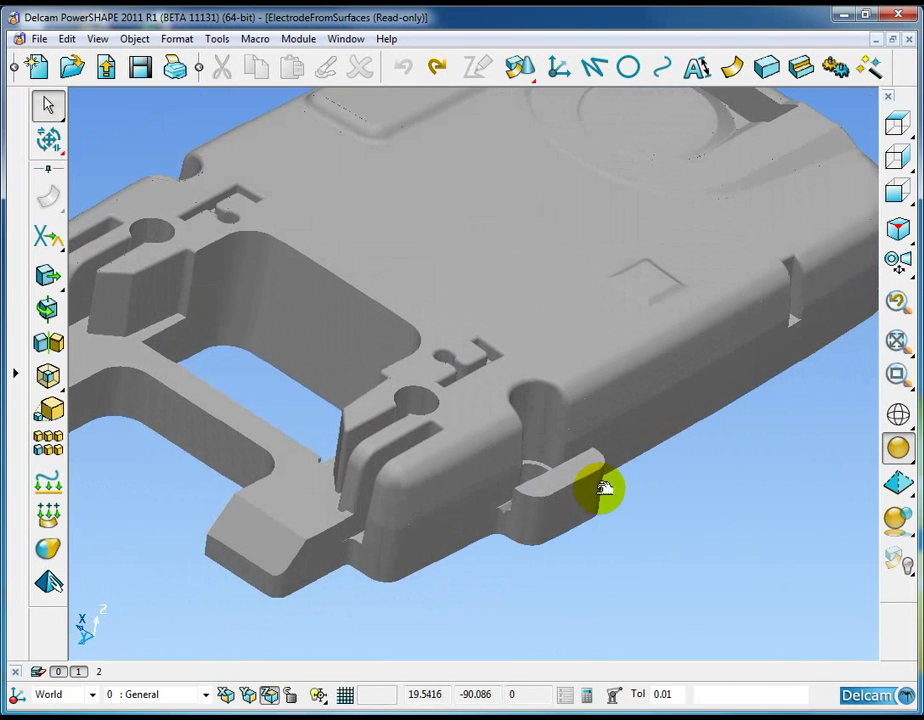
pyautogui.scroll(5, 552, 544)
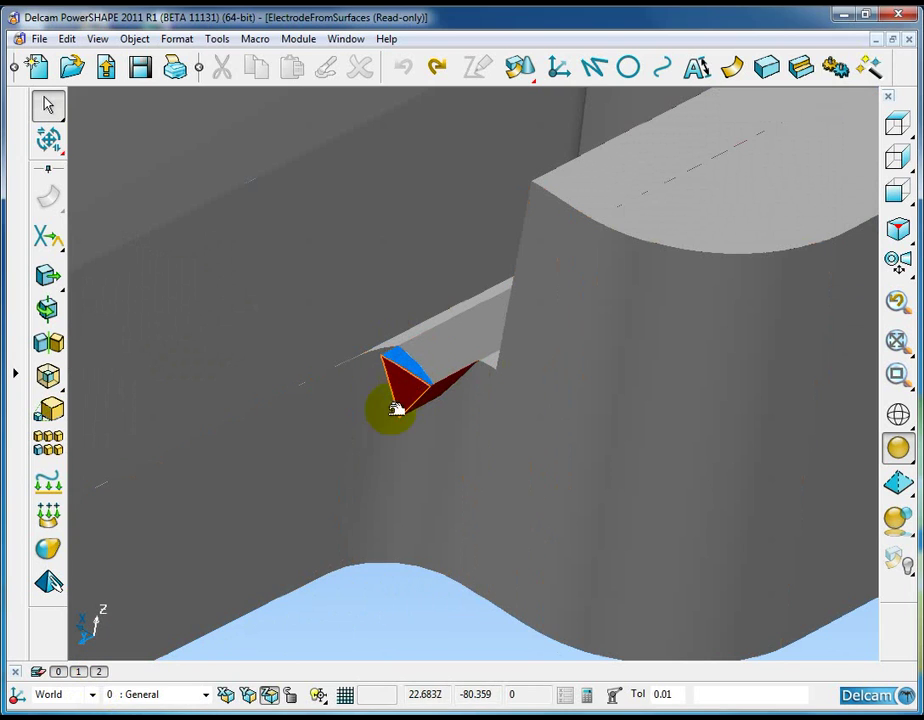
pyautogui.scroll(-5, 553, 384)
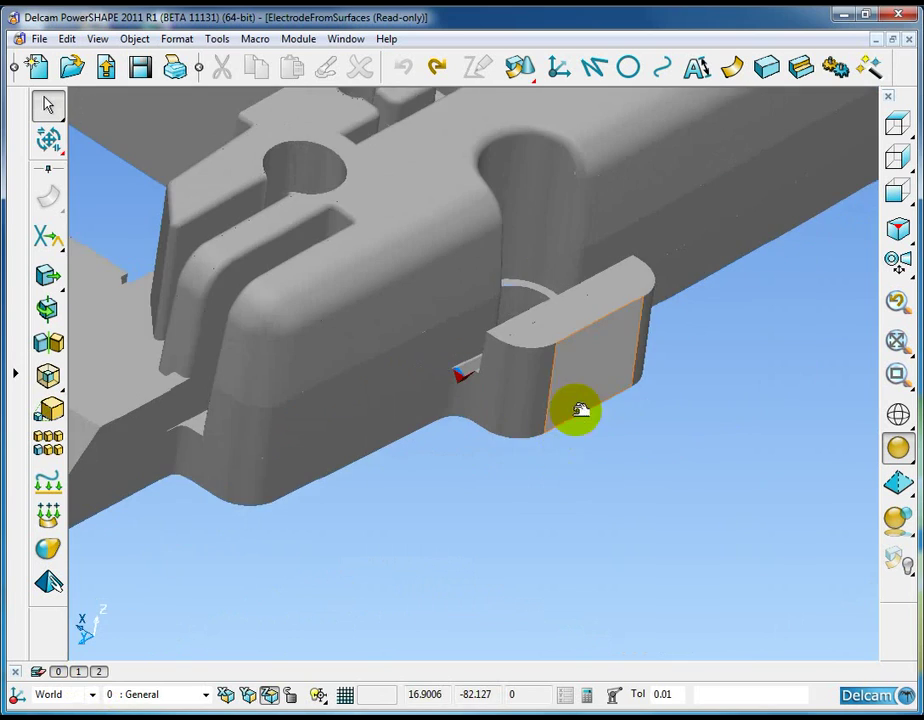
pyautogui.moveTo(580, 410); pyautogui.dragTo(404, 497, button='middle')
pyautogui.scroll(2, 381, 503)
pyautogui.keyDown('ctrl'); pyautogui.keyDown('shift'); pyautogui.moveTo(484, 535); pyautogui.dragTo(488, 540, button='middle'); pyautogui.keyUp('shift'); pyautogui.keyUp('ctrl')
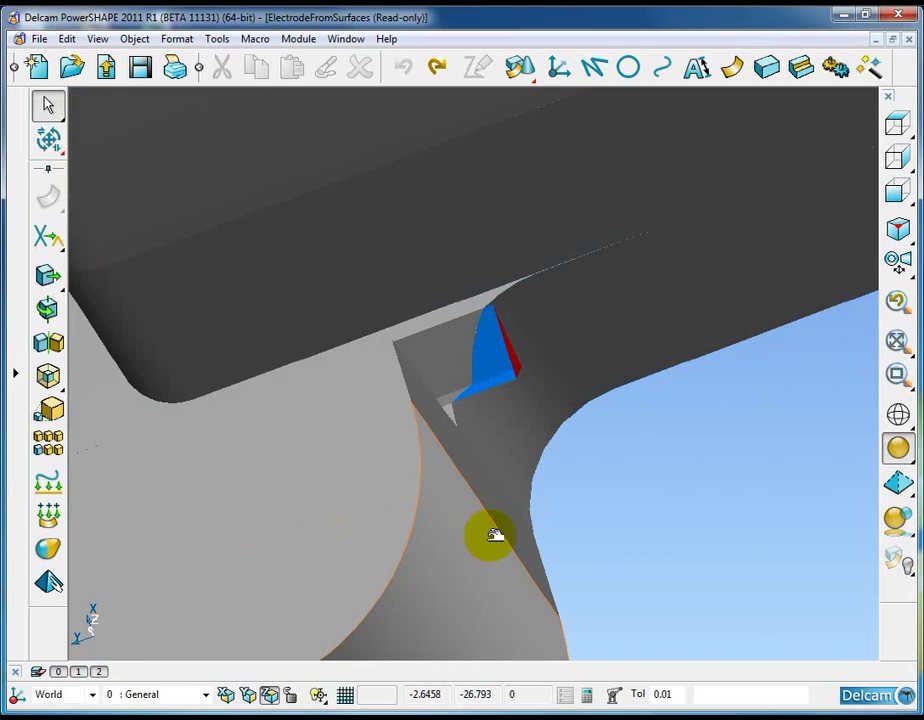
pyautogui.scroll(-3, 445, 500)
pyautogui.moveTo(400, 460); pyautogui.dragTo(563, 452, button='middle')
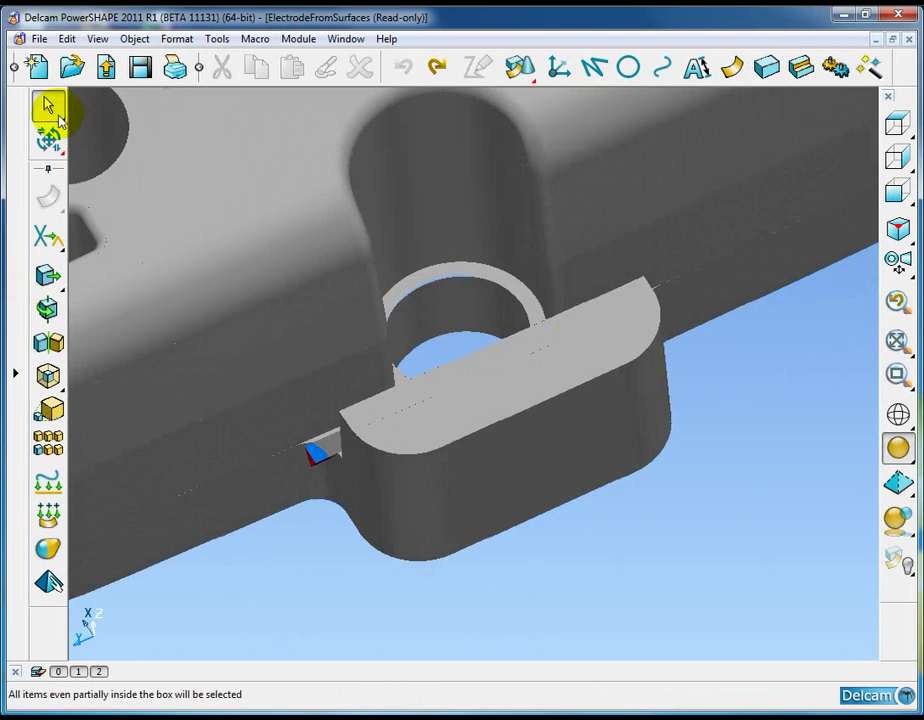
# Select all red level-1 surfaces using the Surface/Red selection filter.
pyautogui.moveTo(50, 106)
pyautogui.click(190, 106)
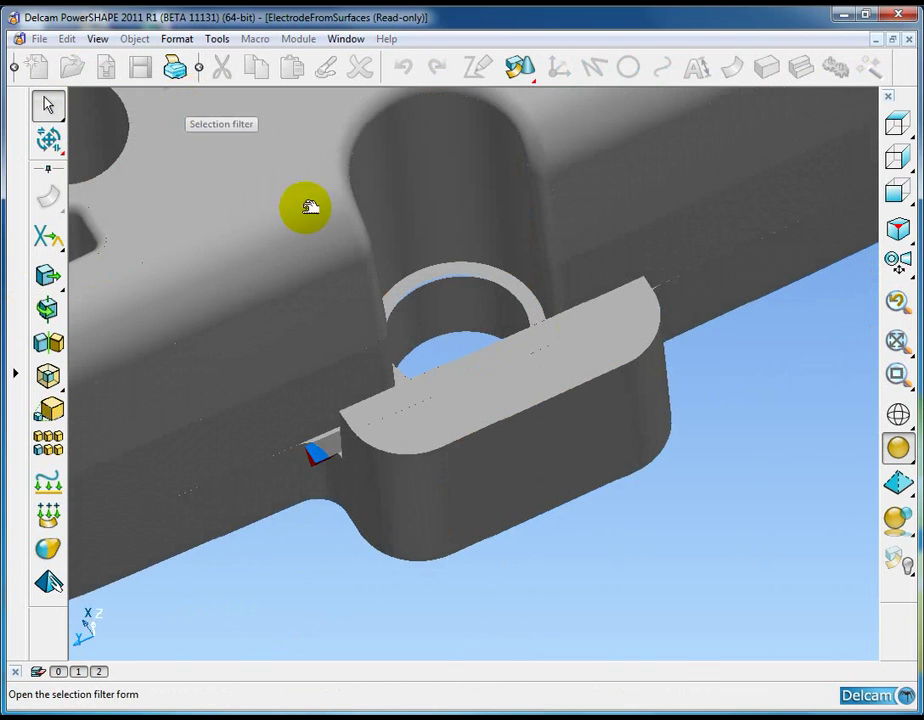
pyautogui.click(571, 480)
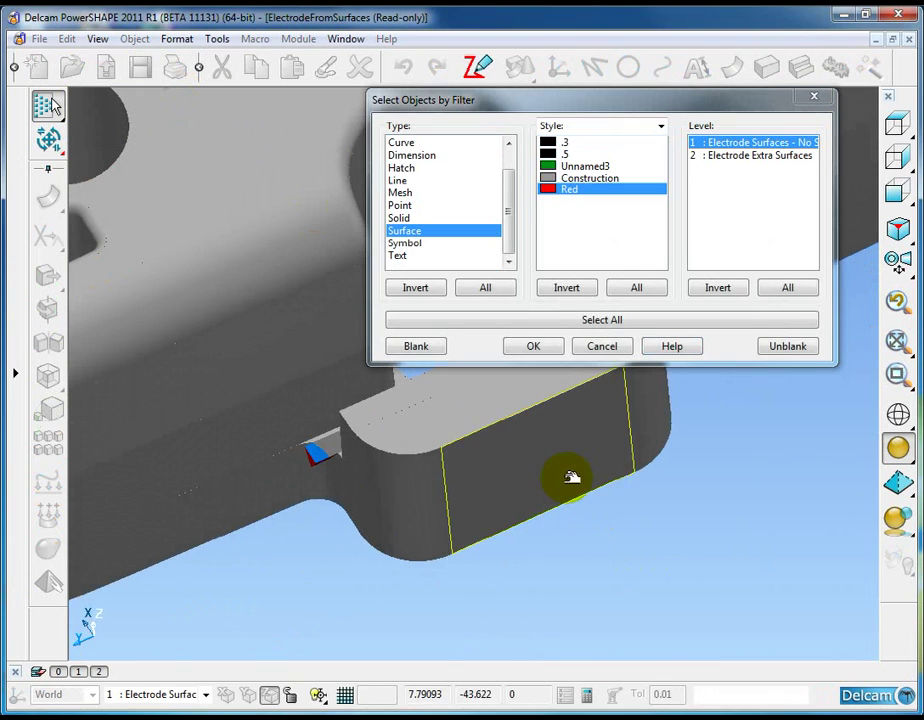
pyautogui.click(602, 324)
pyautogui.click(533, 346)
pyautogui.scroll(5, 440, 515)
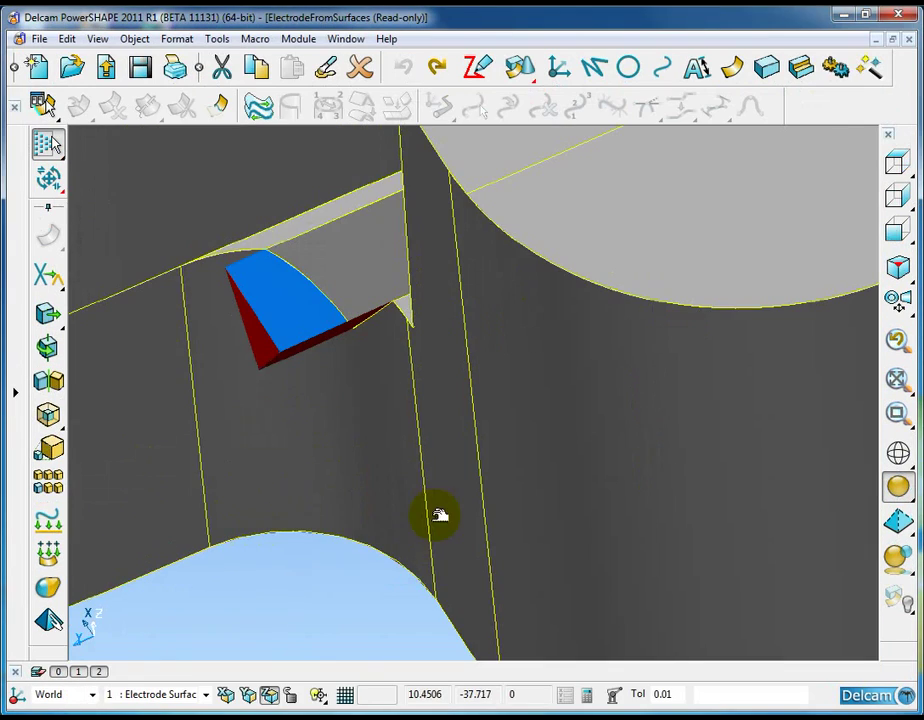
pyautogui.scroll(-6, 528, 328)
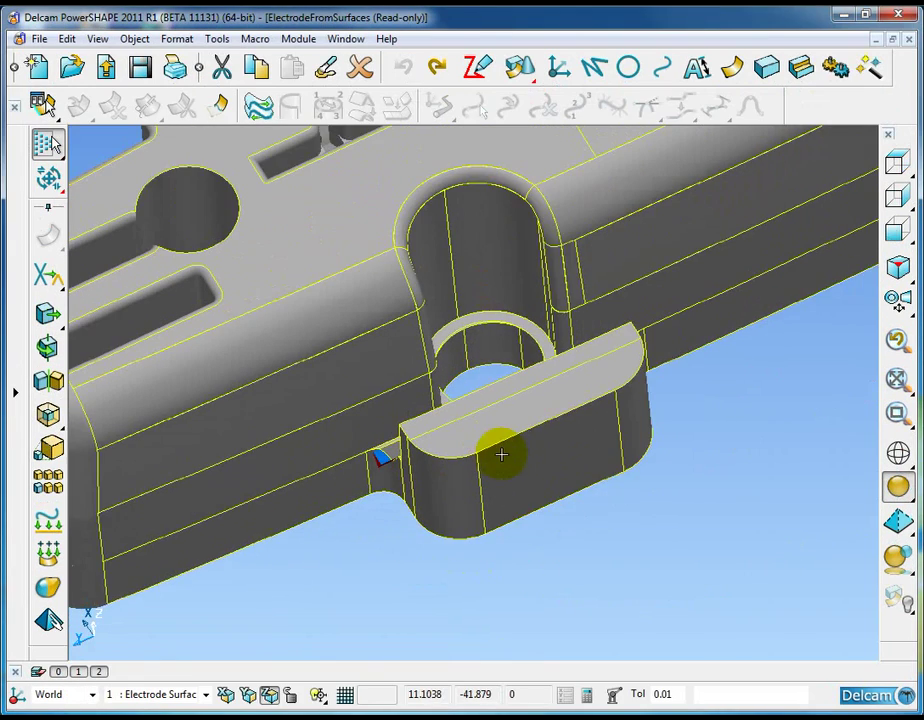
pyautogui.keyDown('shift'); pyautogui.moveTo(529, 459); pyautogui.dragTo(531, 482, button='middle'); pyautogui.keyUp('shift')
# Start the Electrode Wizard with the selected red surfaces as the product.
pyautogui.click(866, 67)
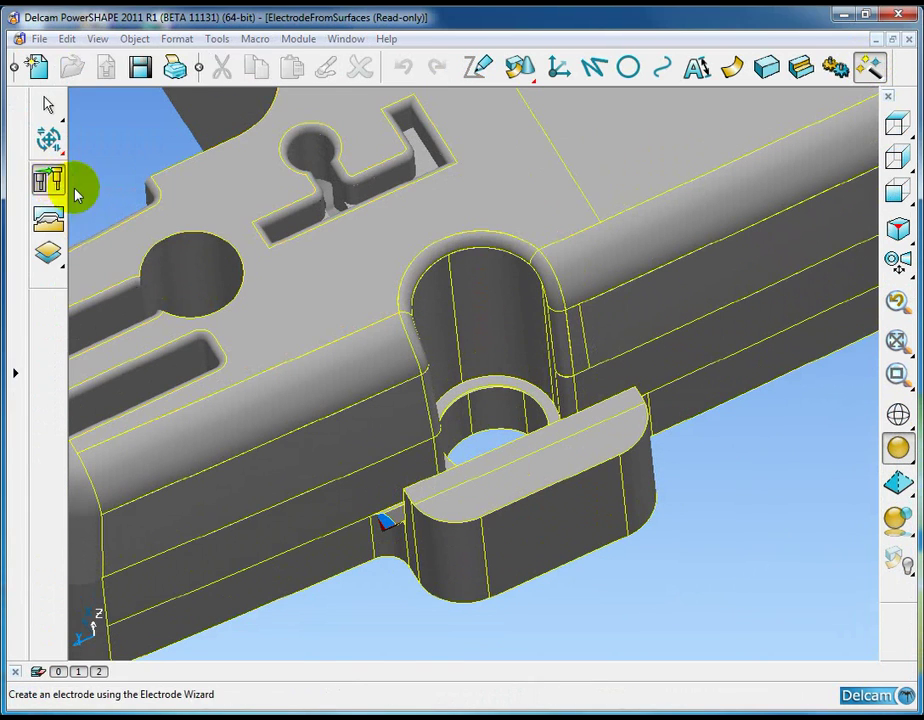
pyautogui.click(55, 183)
pyautogui.moveTo(625, 429); pyautogui.dragTo(600, 466, button='middle')
pyautogui.moveTo(462, 450); pyautogui.dragTo(590, 518, button='middle')
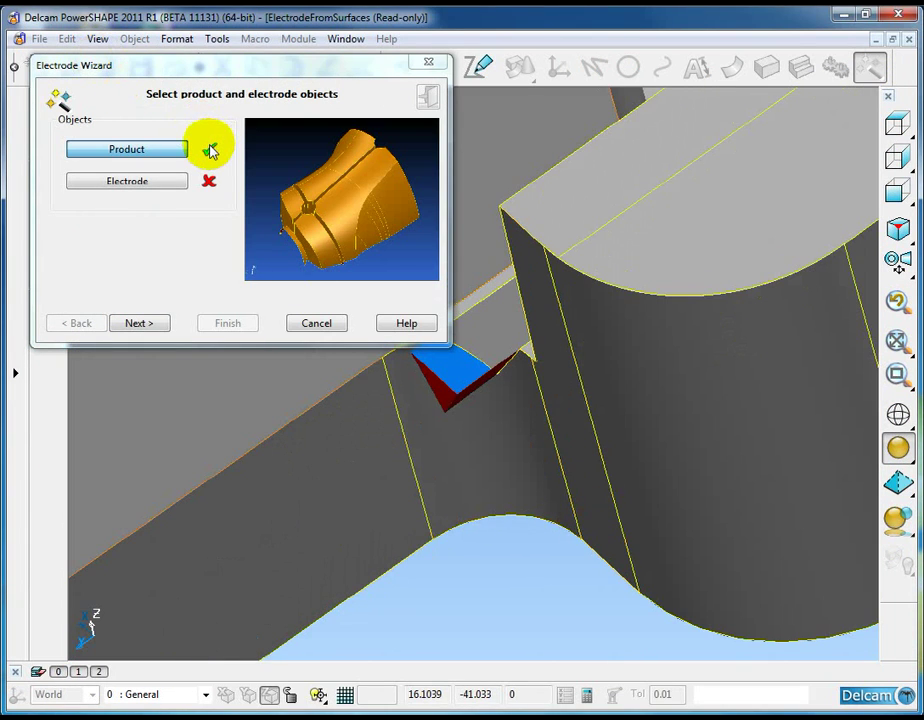
# Pick the level-2 wedge surfaces as the electrode and advance to region selection.
pyautogui.click(138, 182)
pyautogui.moveTo(480, 344); pyautogui.dragTo(513, 470, button='middle')
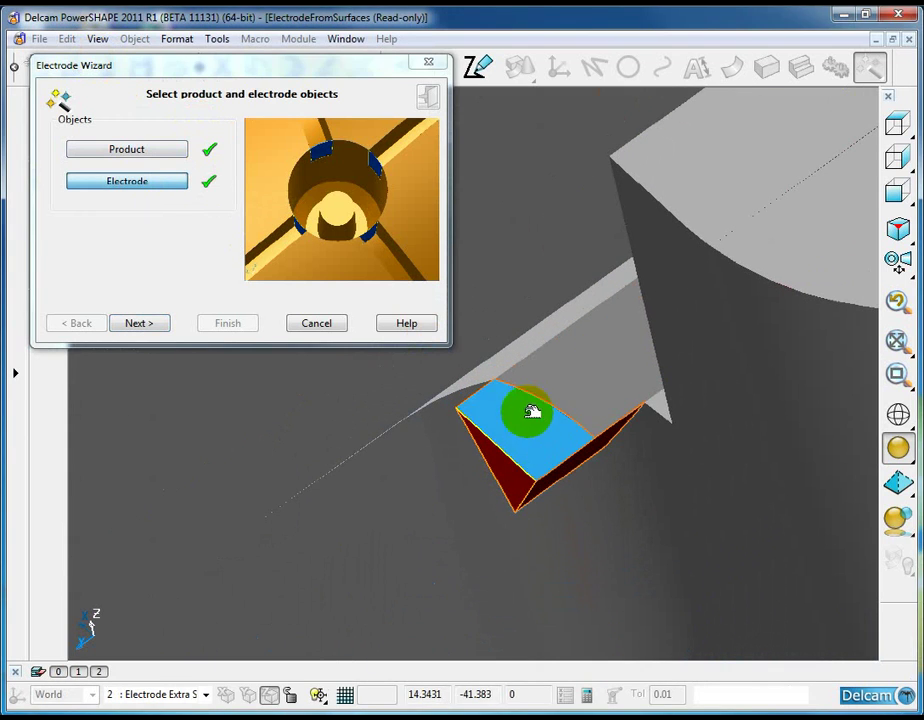
pyautogui.moveTo(532, 412)
pyautogui.mouseDown(button='middle')
pyautogui.moveTo(553, 429)
pyautogui.moveTo(716, 452)
pyautogui.moveTo(462, 528)
pyautogui.moveTo(478, 505)
pyautogui.moveTo(650, 501)
pyautogui.moveTo(476, 472)
pyautogui.moveTo(507, 412)
pyautogui.moveTo(533, 411)
pyautogui.mouseUp(button='middle')
pyautogui.scroll(4, 533, 411)
pyautogui.scroll(-4, 593, 397)
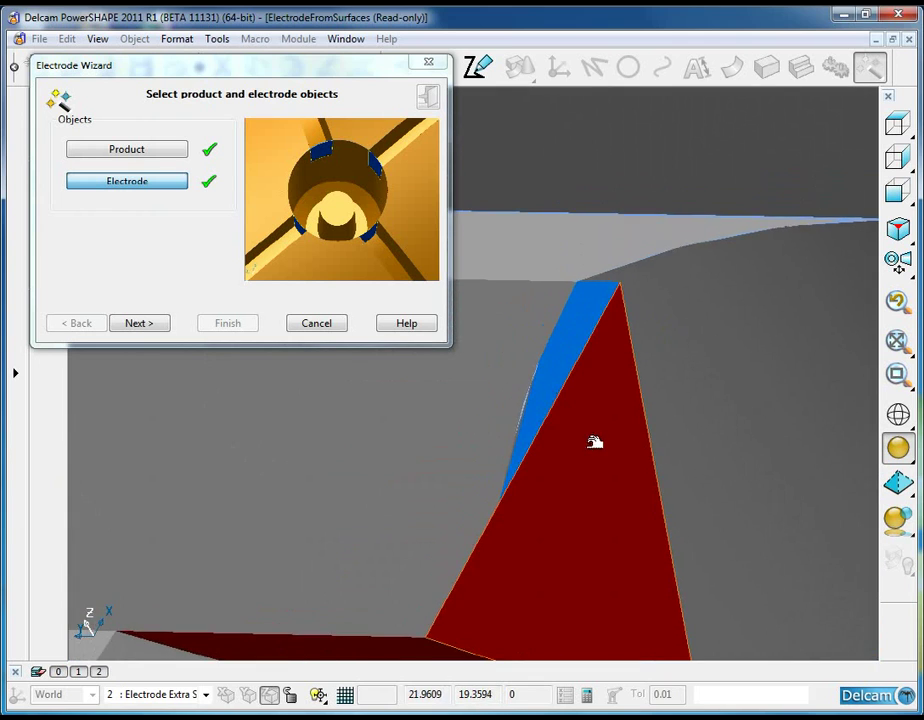
pyautogui.moveTo(561, 474); pyautogui.dragTo(507, 274, button='middle')
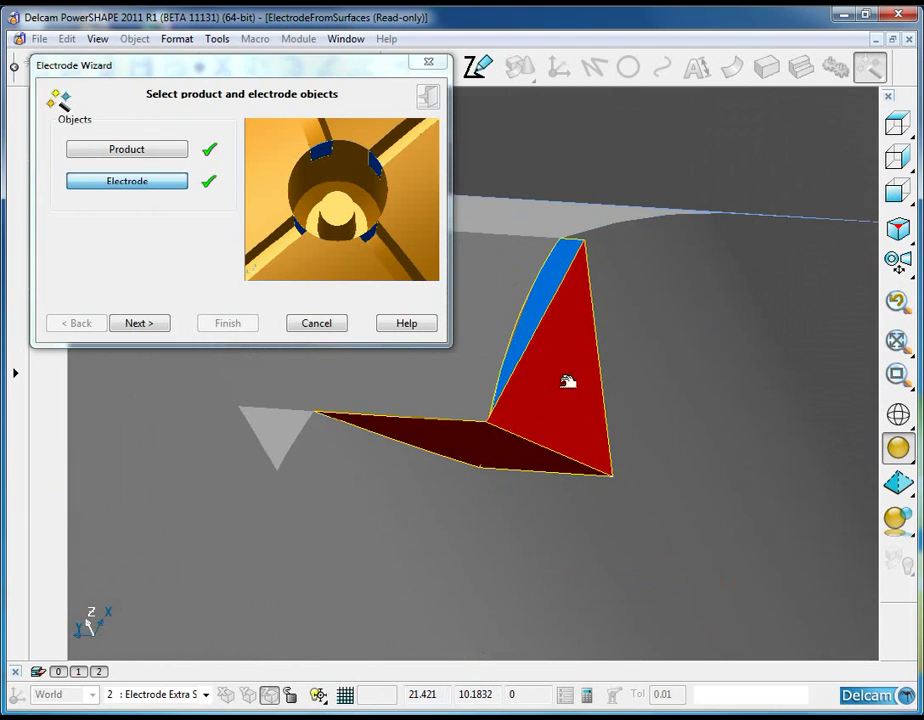
pyautogui.moveTo(567, 381); pyautogui.dragTo(566, 454, button='middle')
pyautogui.click(156, 324)
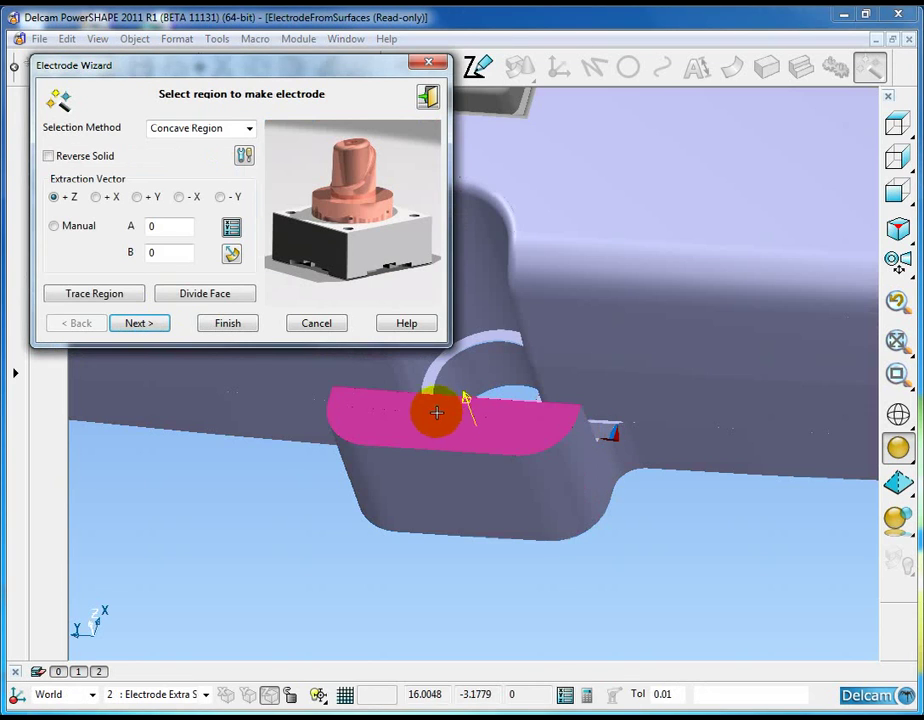
pyautogui.moveTo(435, 410); pyautogui.dragTo(466, 421, button='middle')
# Add both side face strips and accept extension and blank settings, skipping the holder.
pyautogui.click(483, 415)
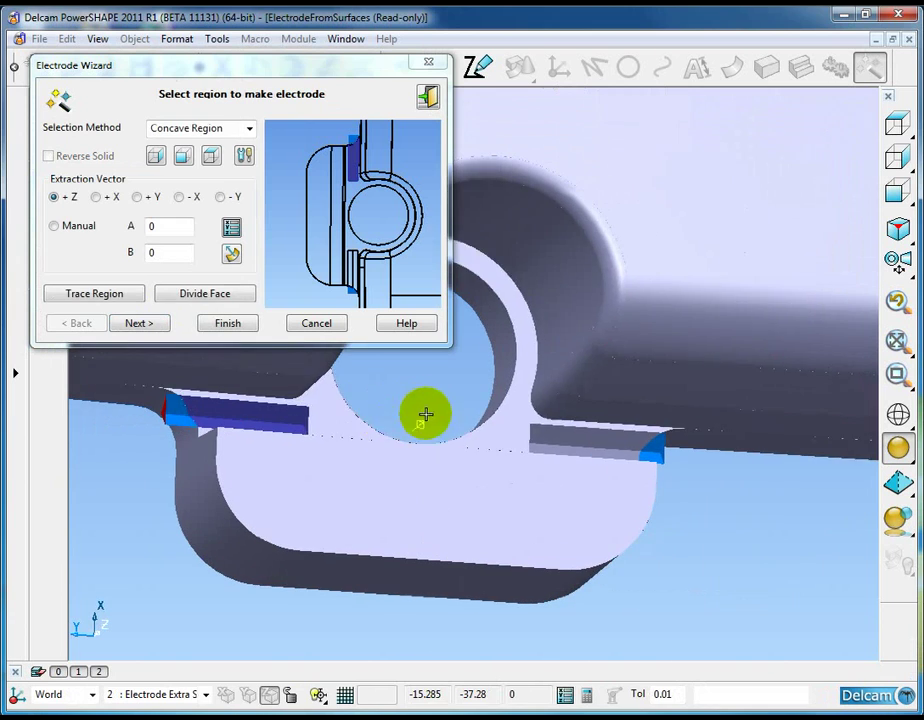
pyautogui.click(561, 439)
pyautogui.moveTo(633, 489); pyautogui.dragTo(420, 460, button='middle')
pyautogui.click(148, 324)
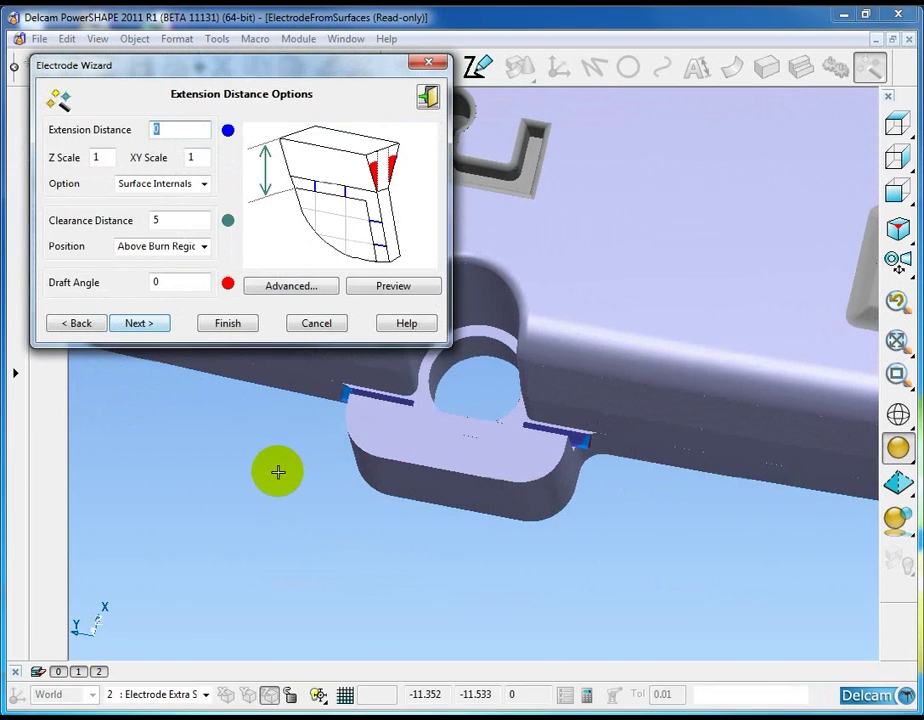
pyautogui.click(136, 323)
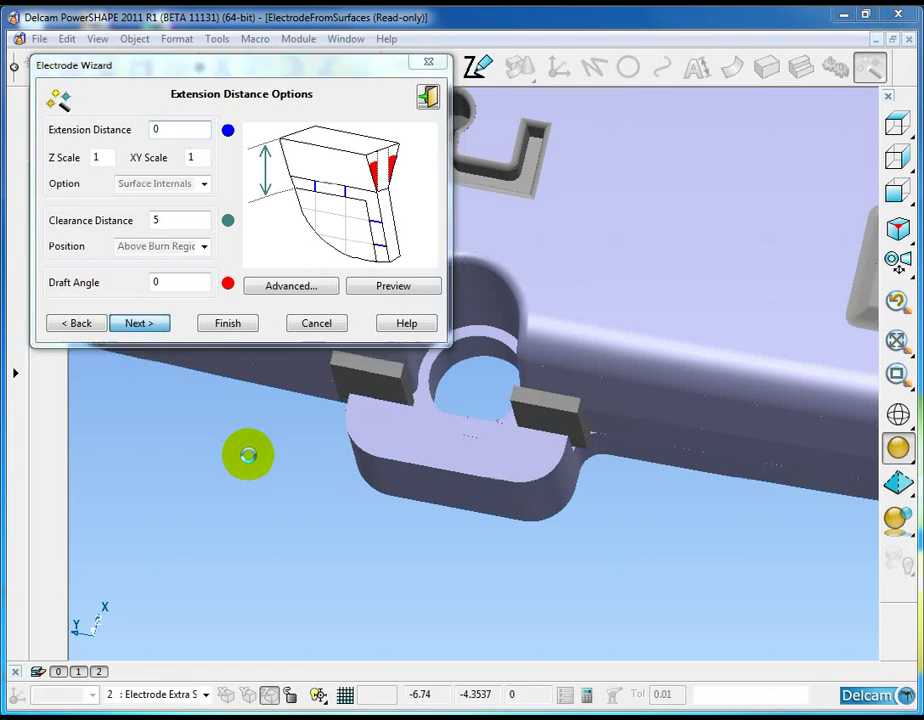
pyautogui.moveTo(257, 480); pyautogui.dragTo(423, 427, button='middle')
pyautogui.click(148, 323)
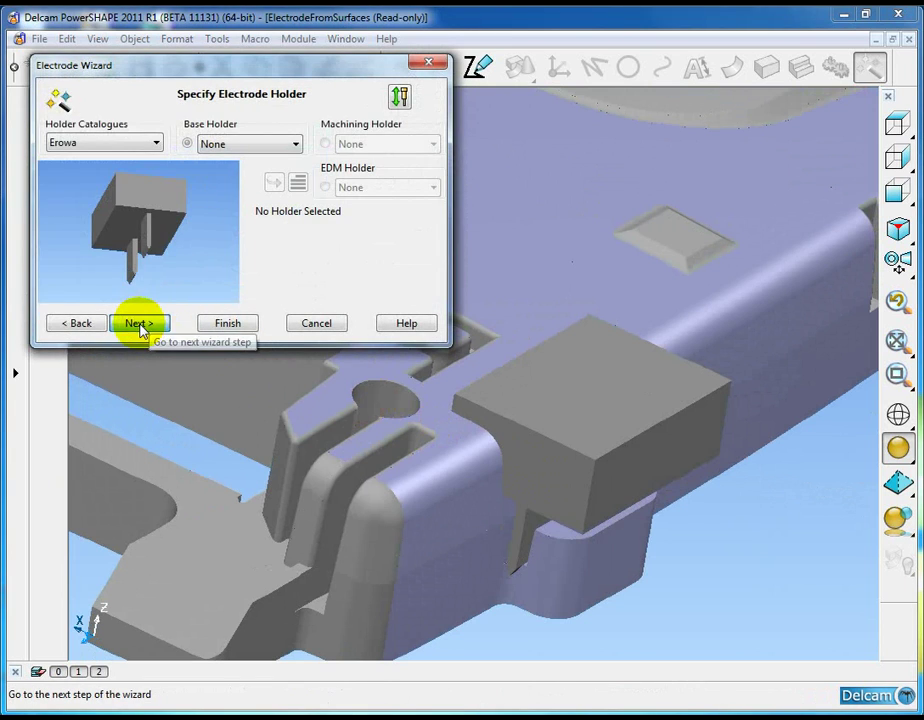
pyautogui.click(140, 325)
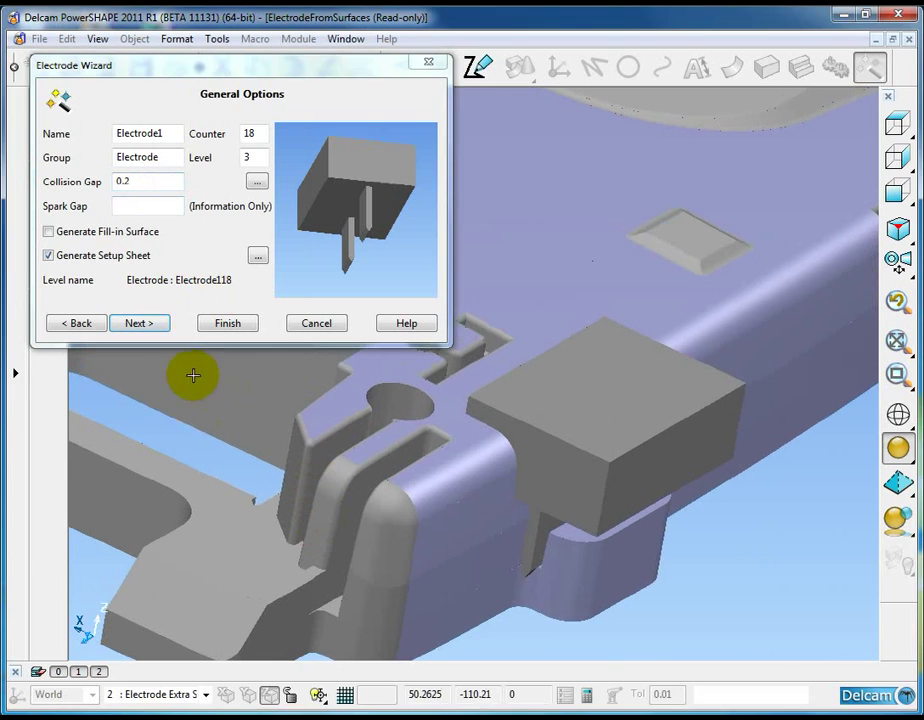
# Finish Electrode118 with a 0.2 collision gap and return to the ElectrodeFromSurfaces window.
pyautogui.click(134, 324)
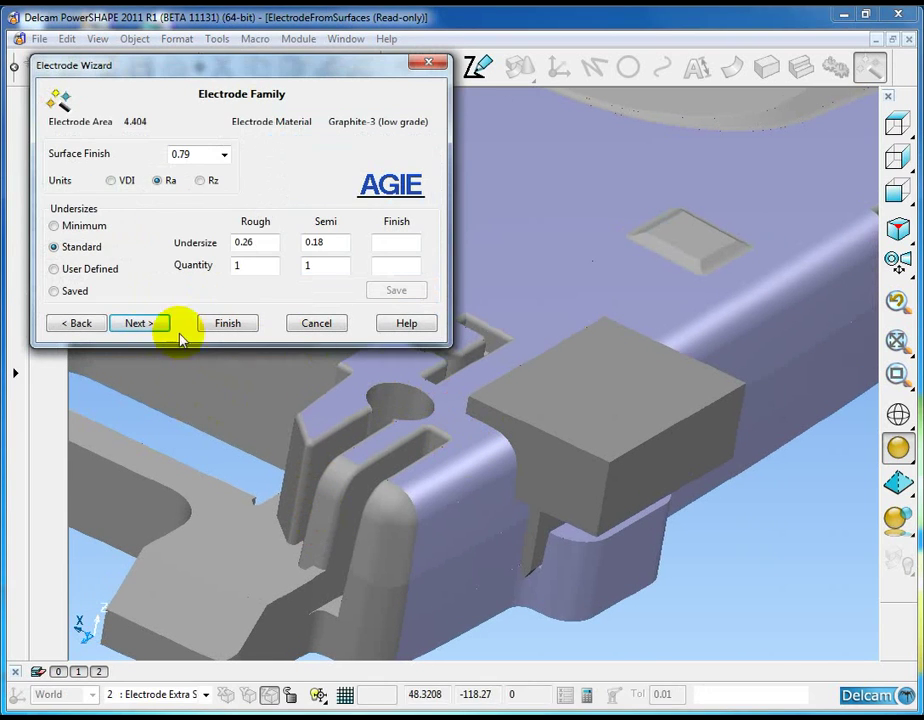
pyautogui.click(136, 323)
pyautogui.click(227, 323)
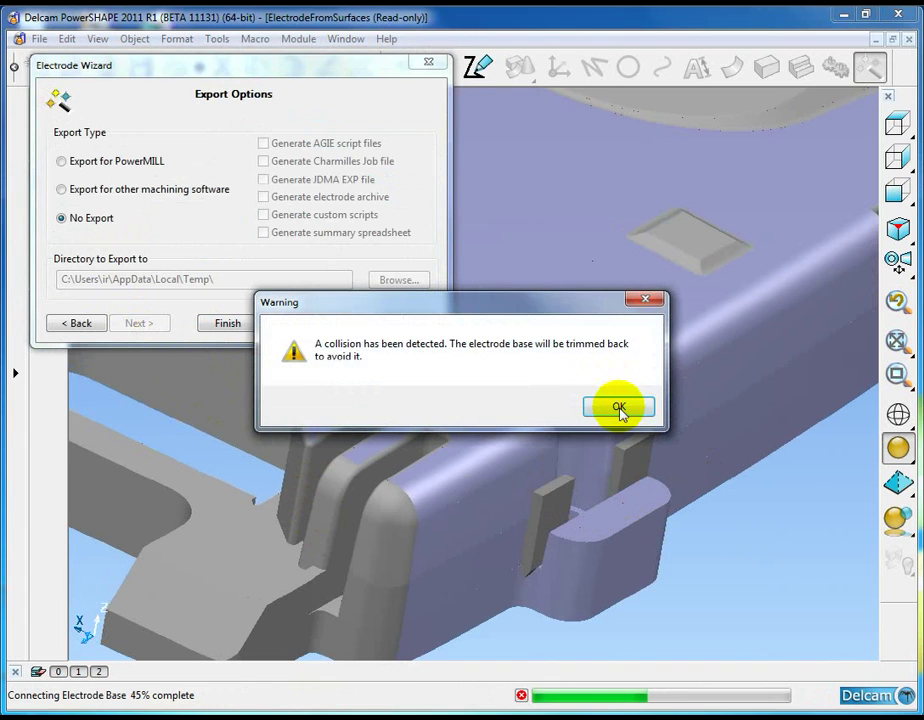
pyautogui.click(621, 405)
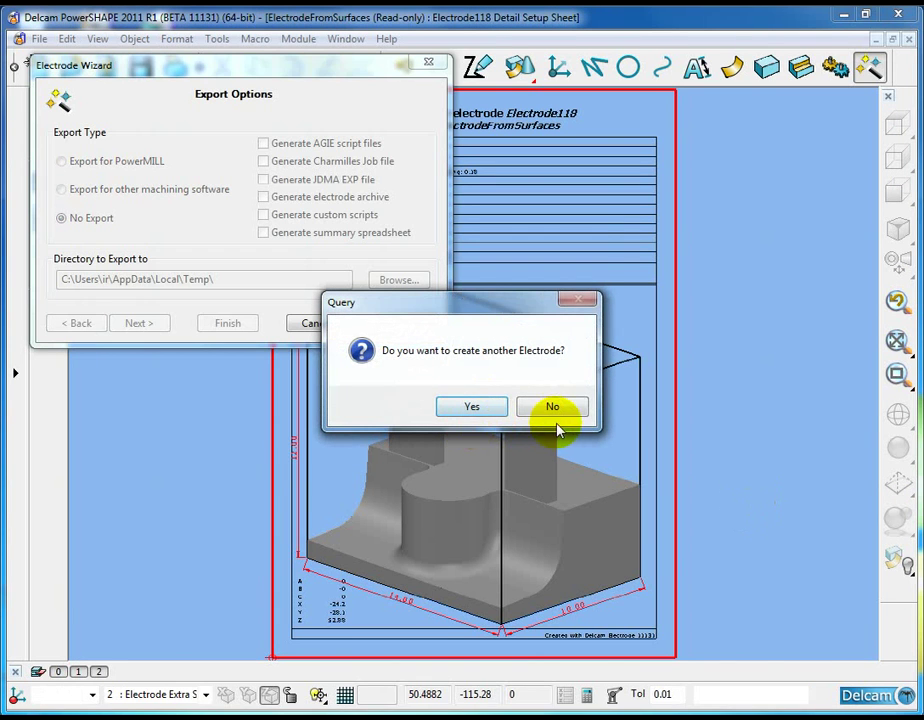
pyautogui.click(553, 406)
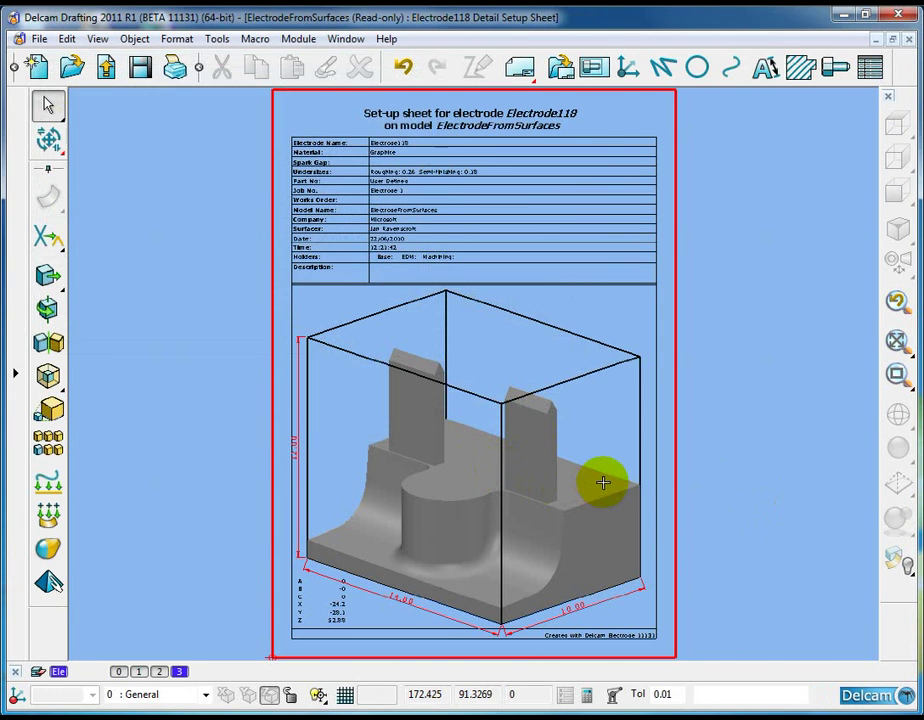
pyautogui.click(345, 39)
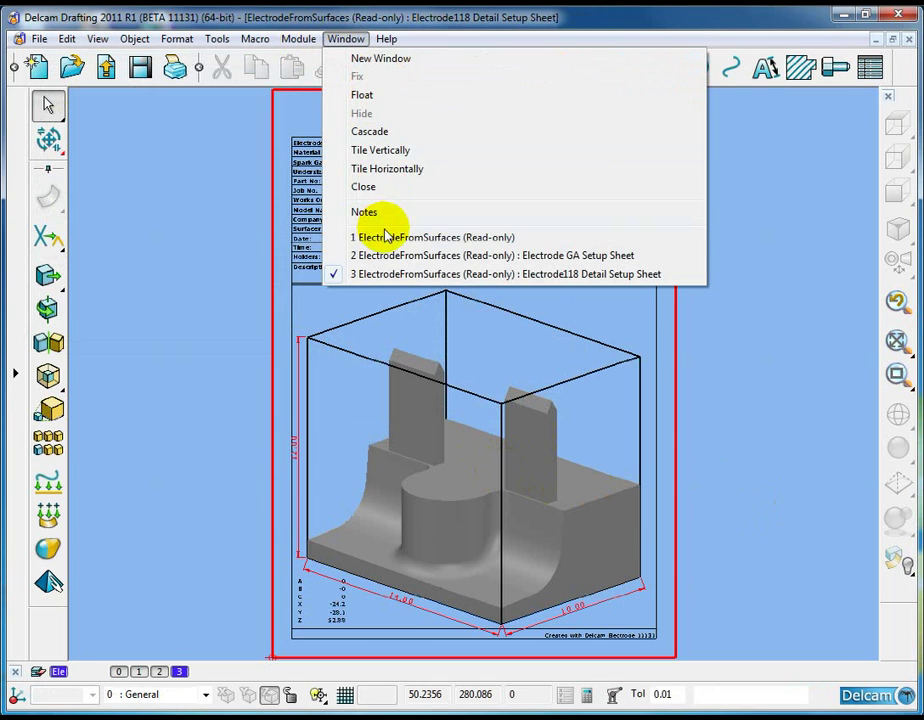
pyautogui.click(388, 237)
# Select Electrode118, hide the rest of the model, and rotate to view it alone.
pyautogui.click(606, 430)
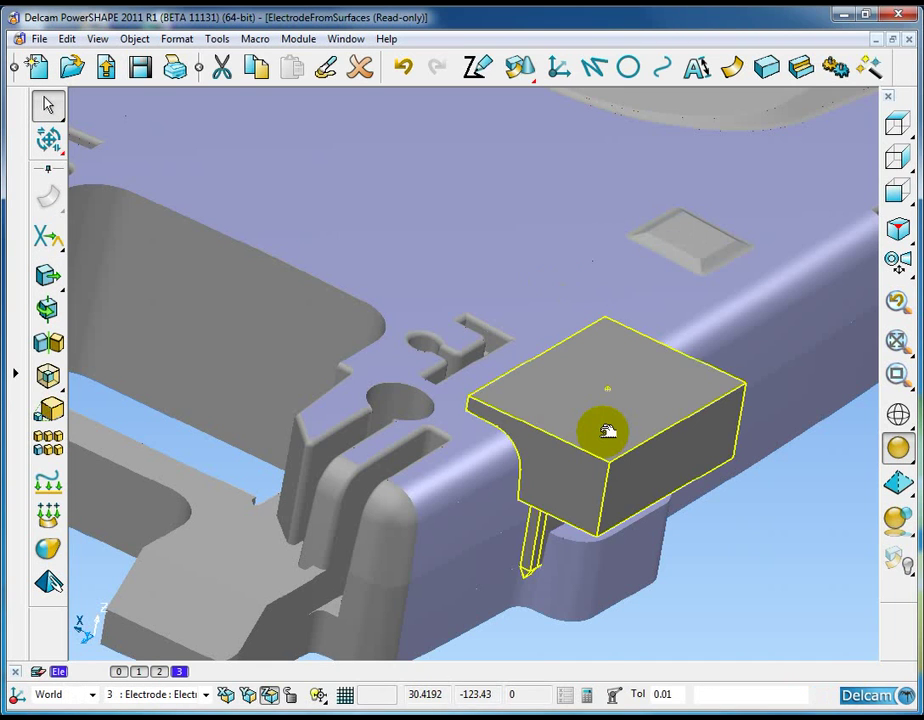
pyautogui.hotkey('ctrl', 'j')
pyautogui.click(737, 523)
pyautogui.moveTo(737, 523); pyautogui.dragTo(551, 473, button='middle')
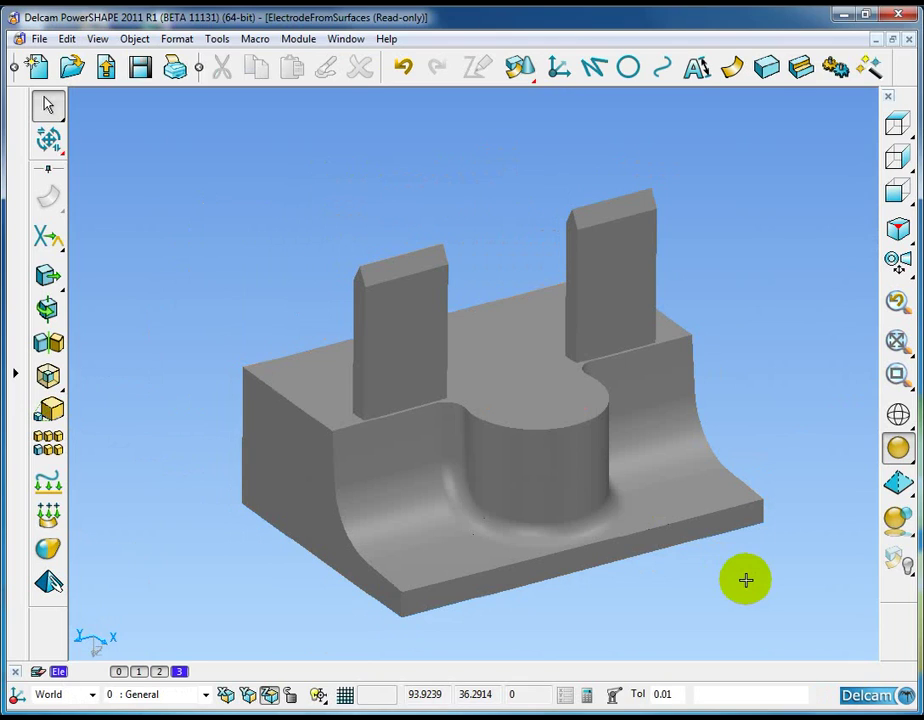